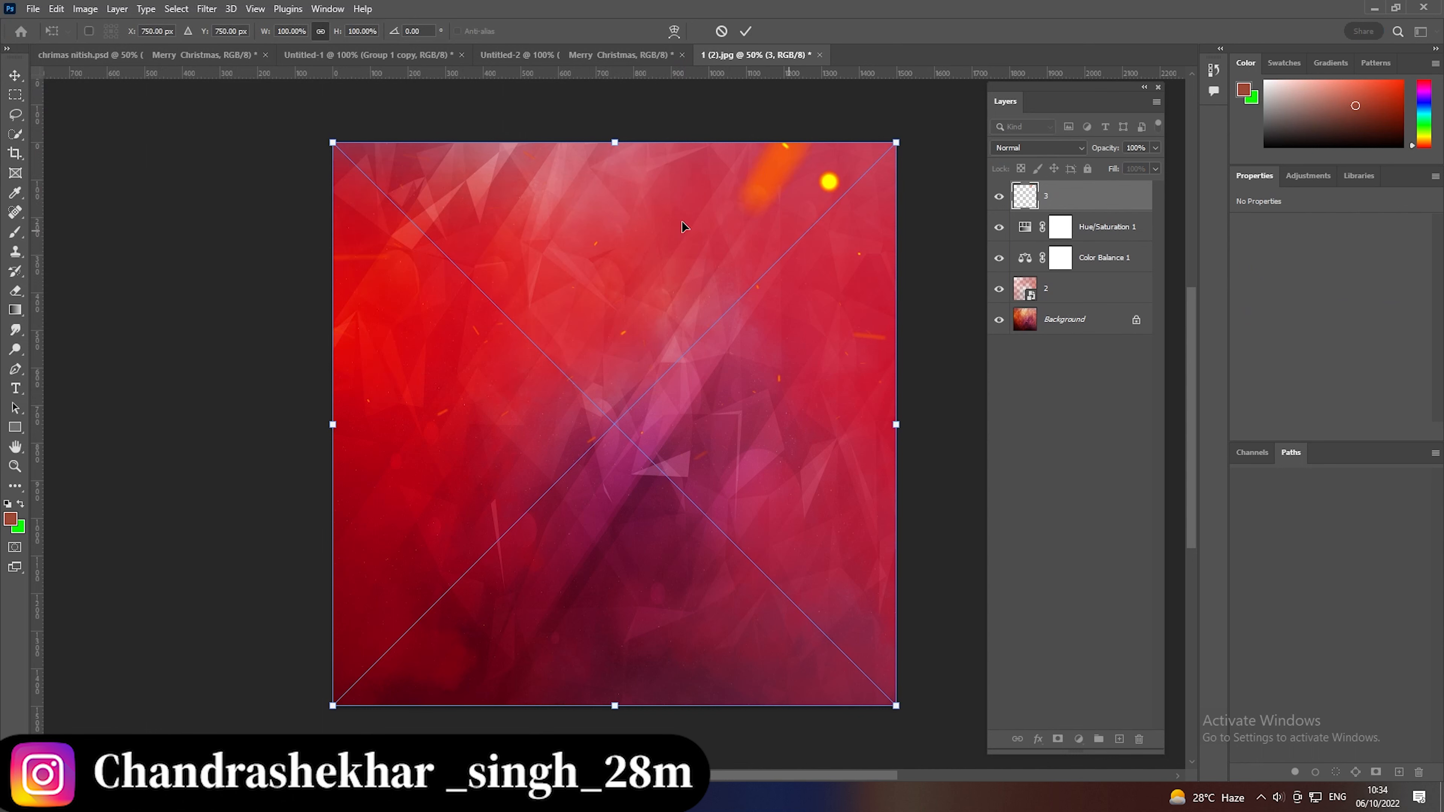
Commit the placed image 3, embed the santa-claus-12456 image above it and shift Santa slightly upward
left_click(15, 75)
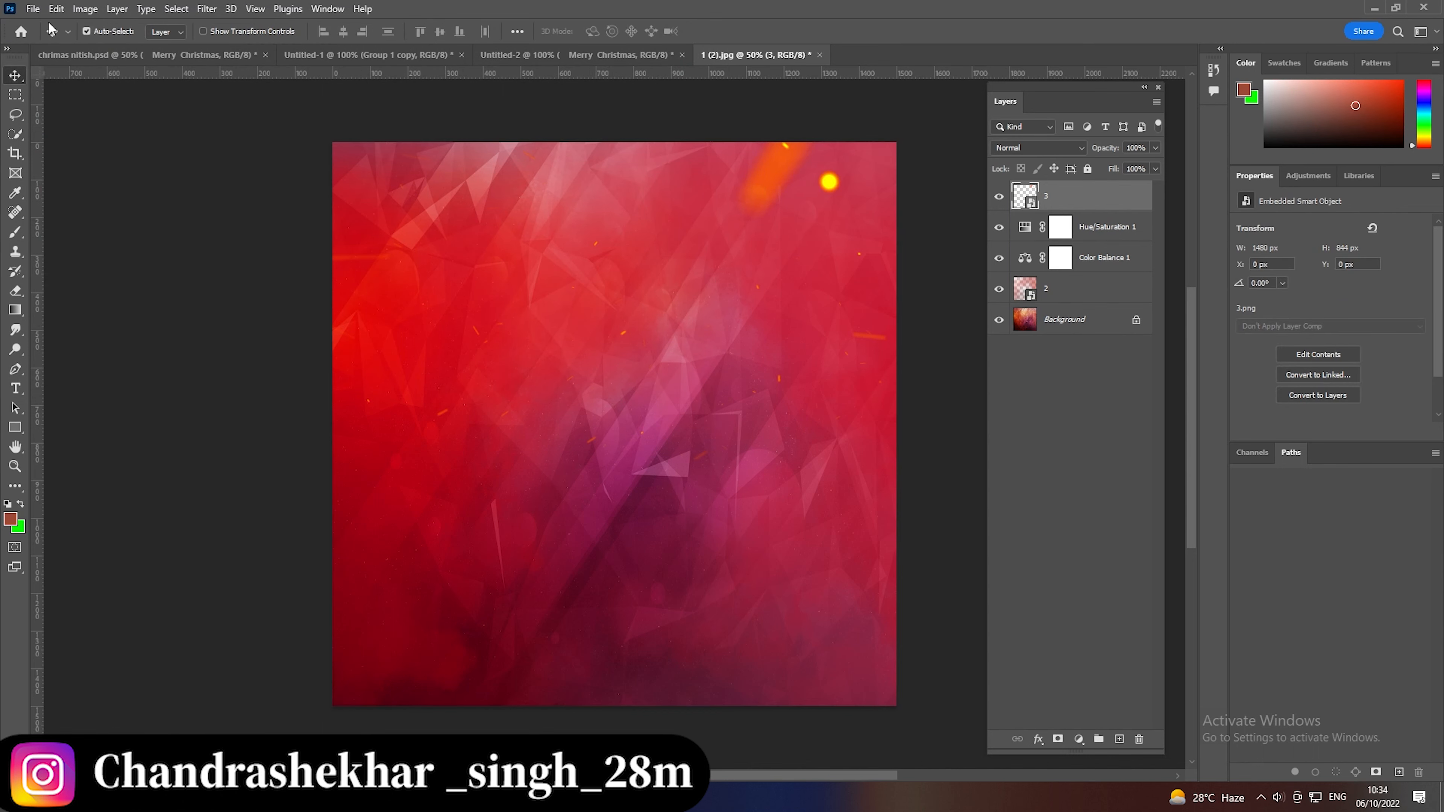
left_click(33, 8)
left_click(78, 307)
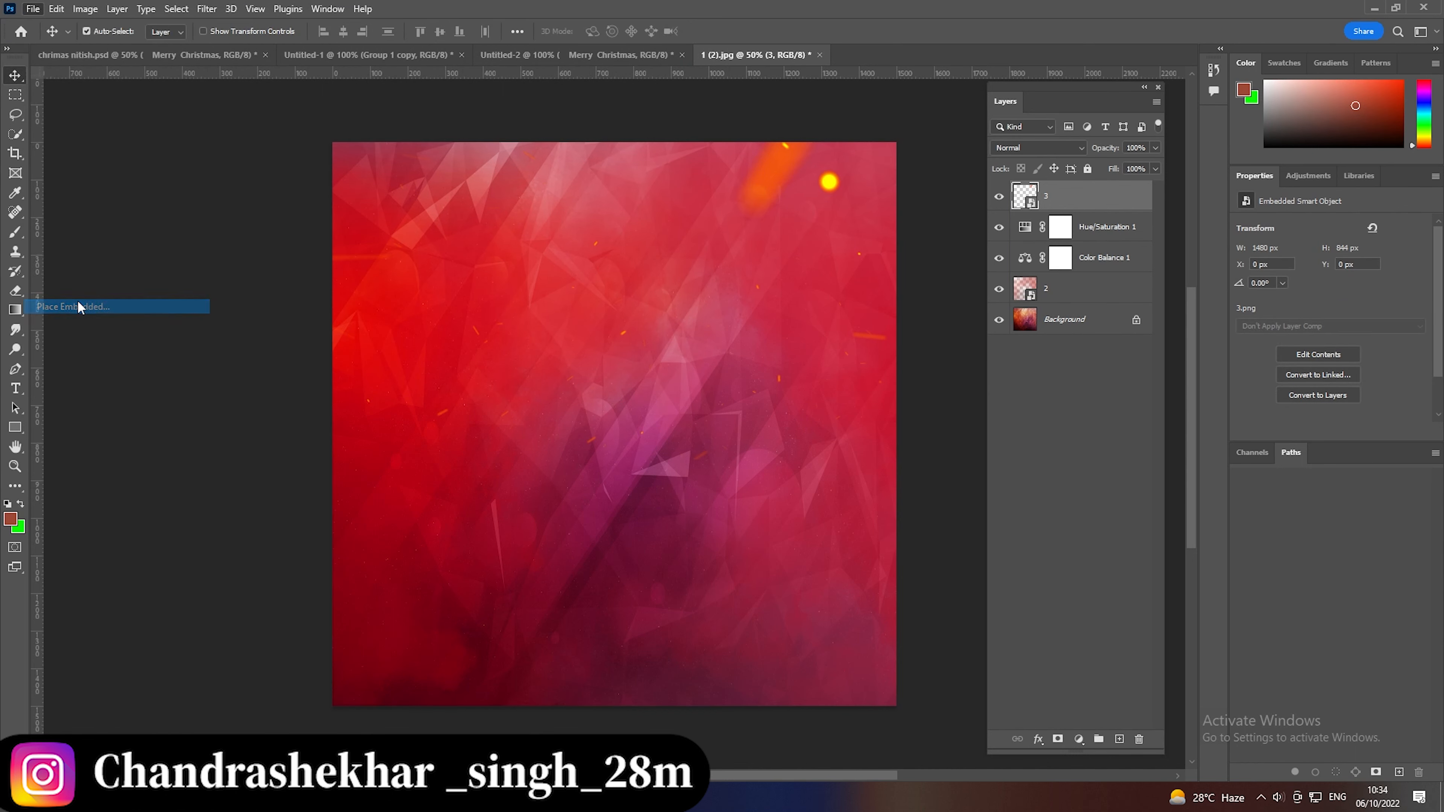
double_click(175, 244)
left_click_drag(542, 462, 536, 434)
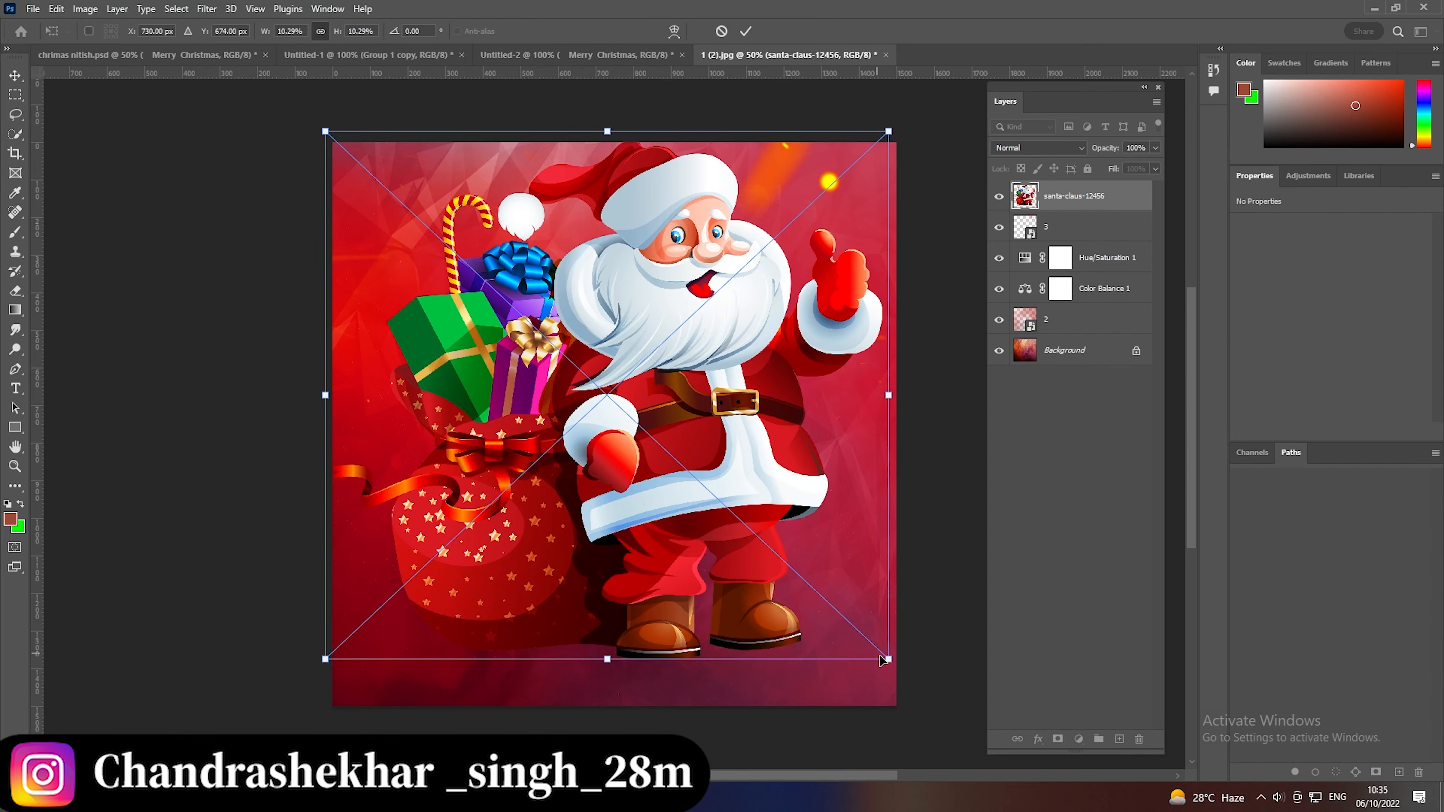
Scale the Santa image to about 7.76%, position it in the upper-left part of the canvas and commit the placement
left_click_drag(889, 658, 728, 509)
left_click_drag(617, 421, 651, 468)
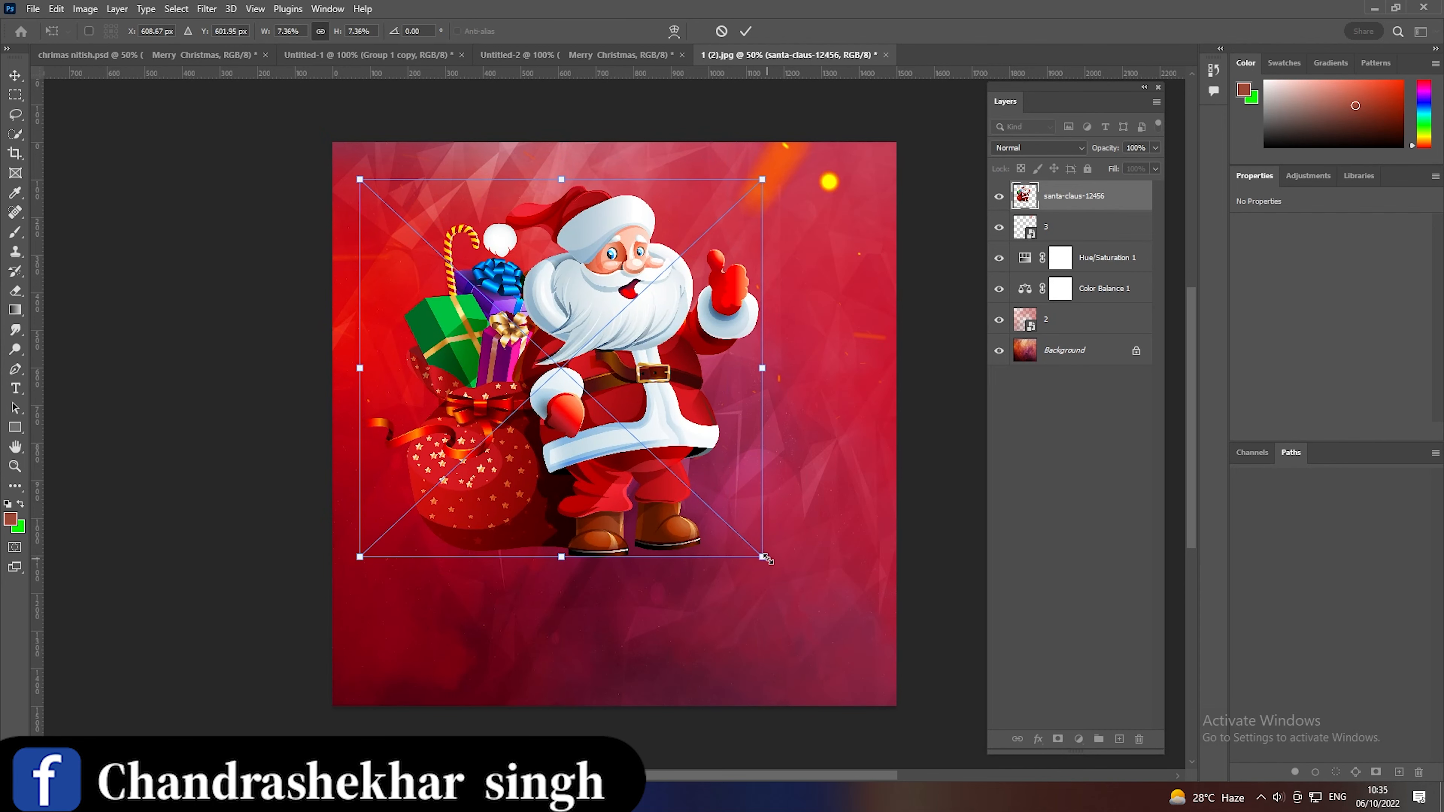
left_click_drag(767, 559, 775, 565)
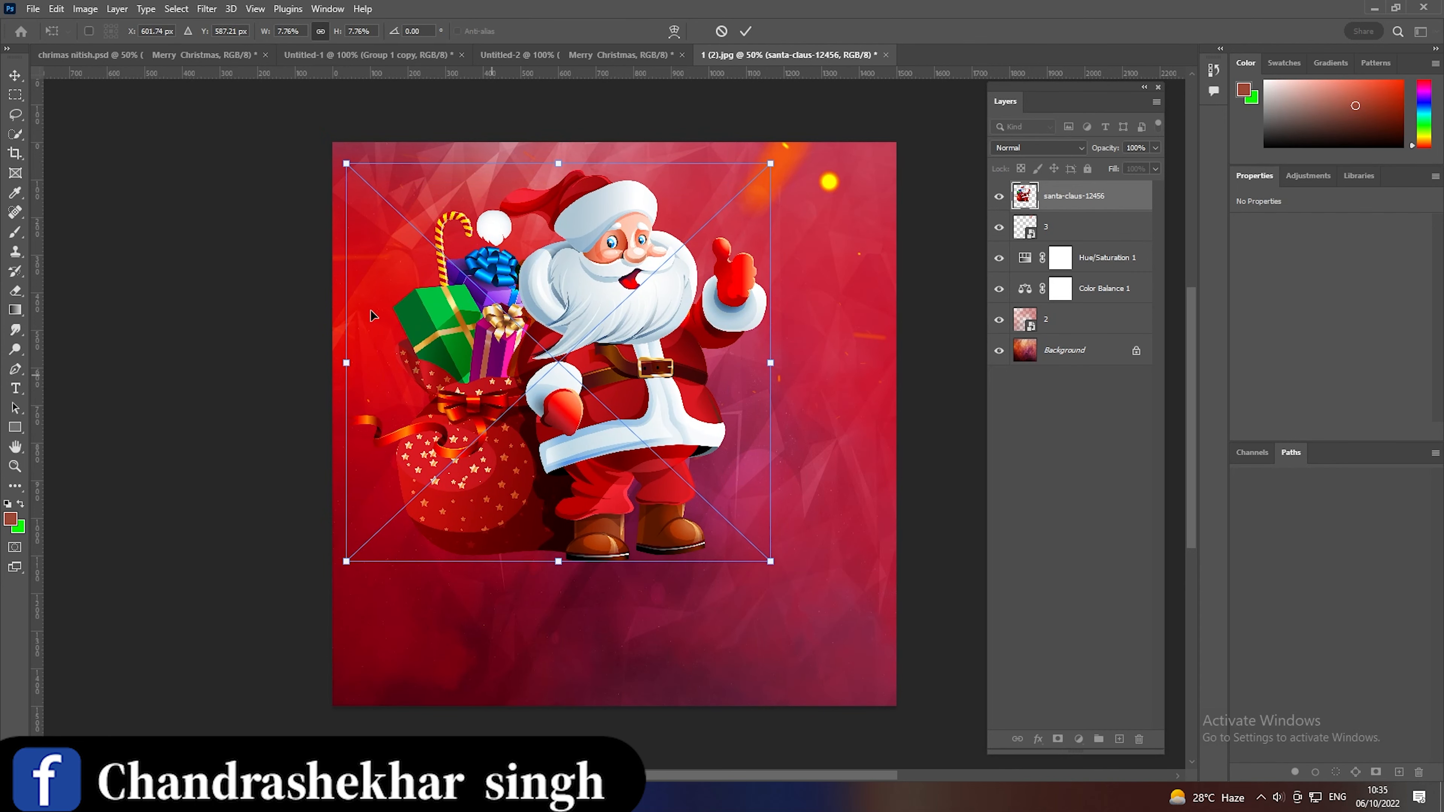
left_click(12, 95)
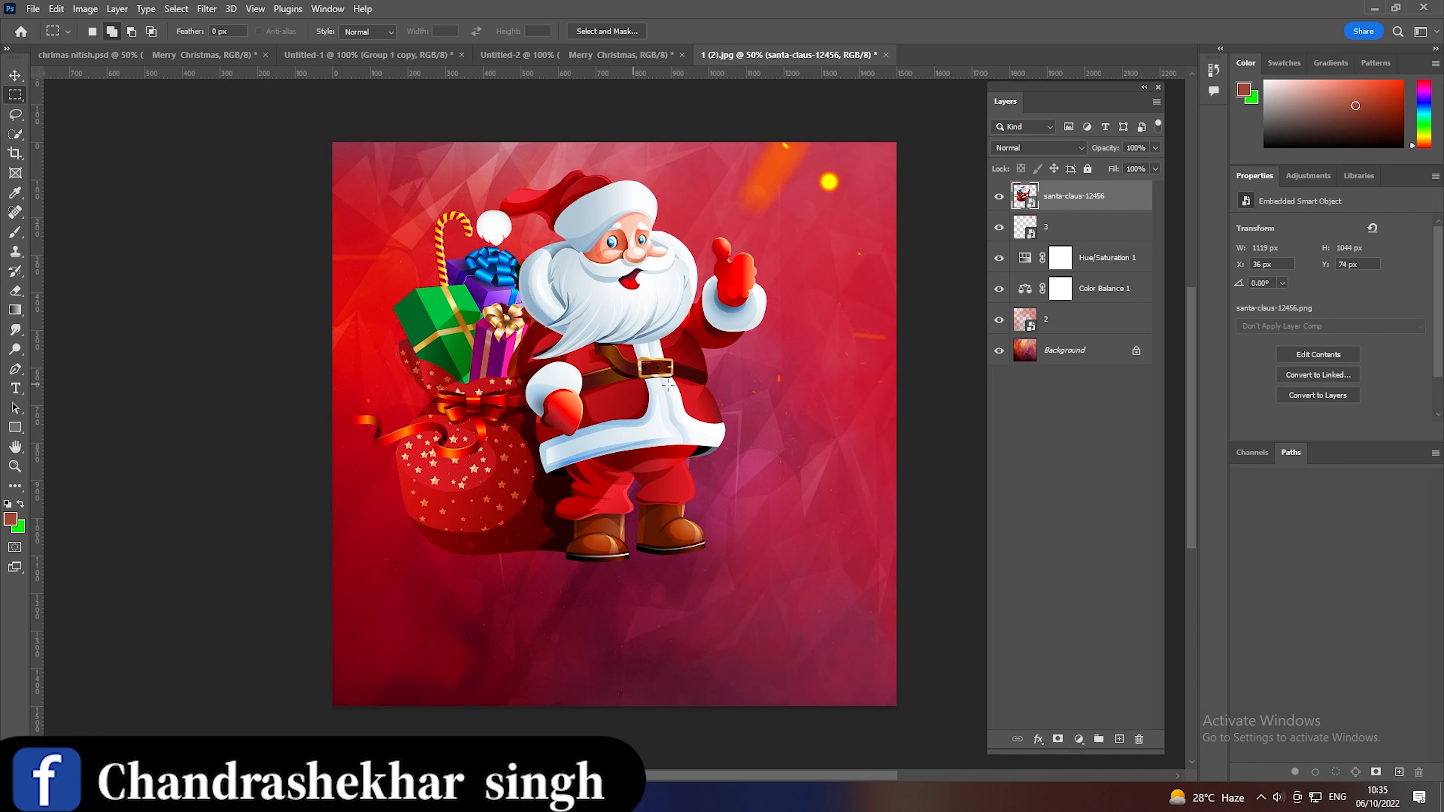
left_click(16, 76)
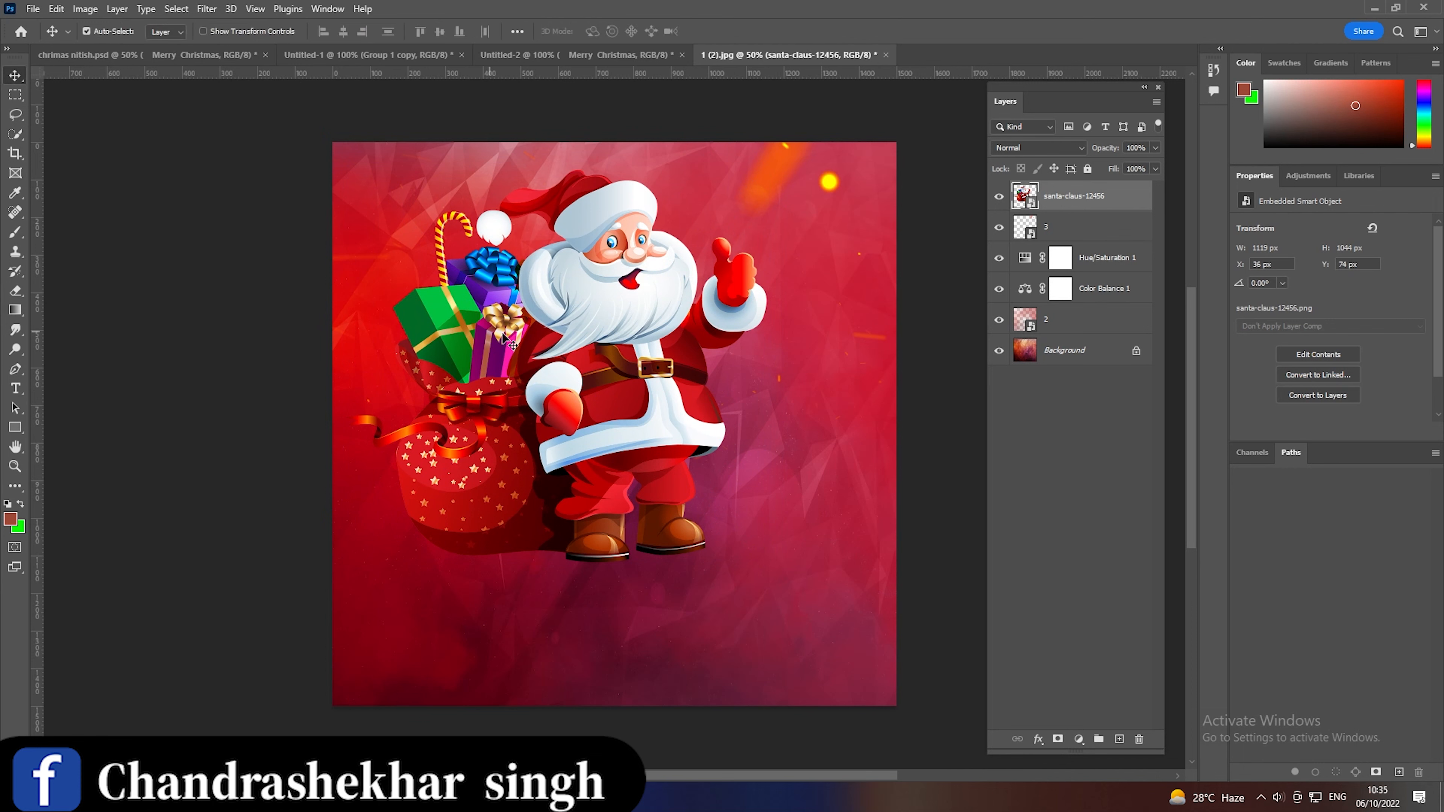
Add a layer mask to the Santa layer and enlarge the black Soft Round brush to about 511 px
left_click(1056, 738)
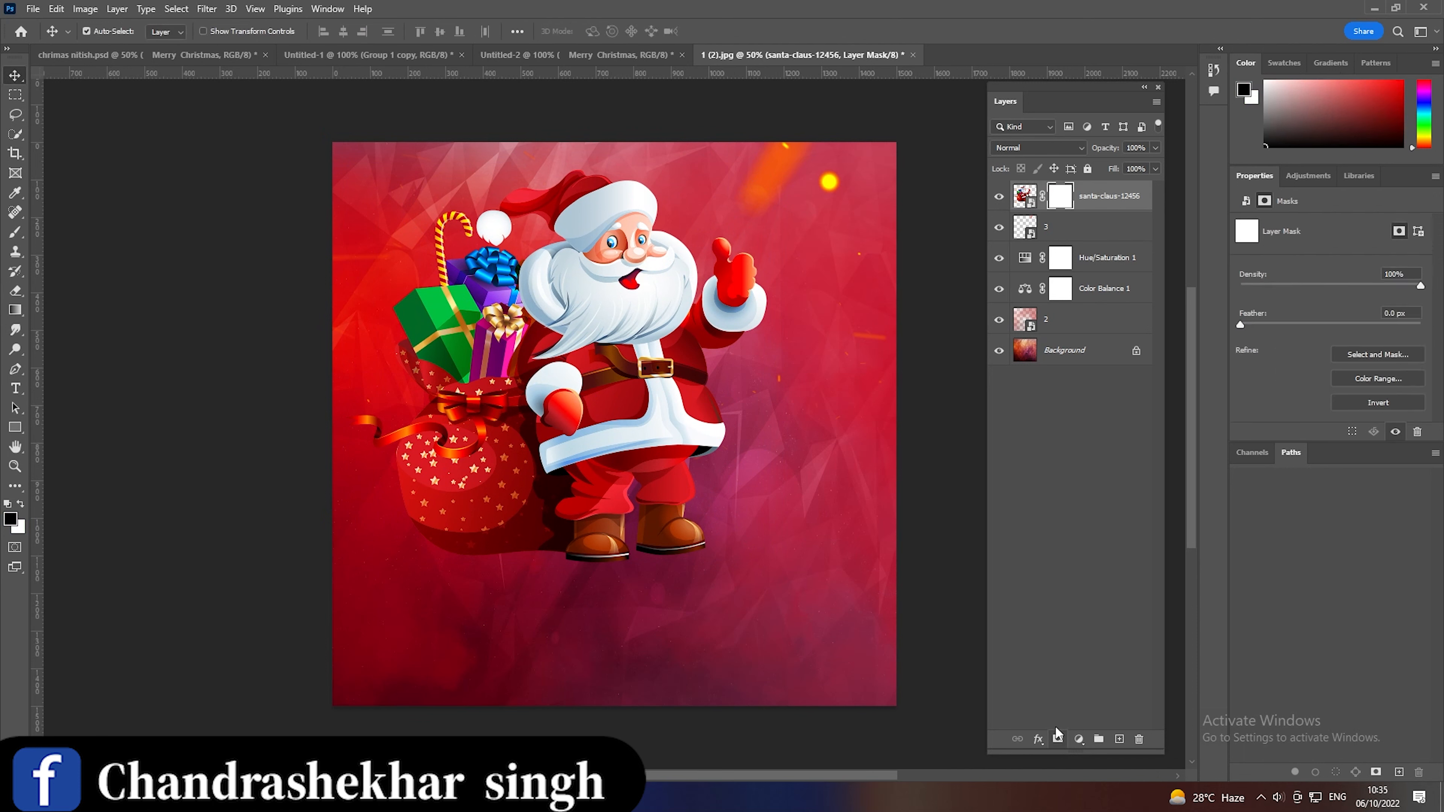
left_click(15, 232)
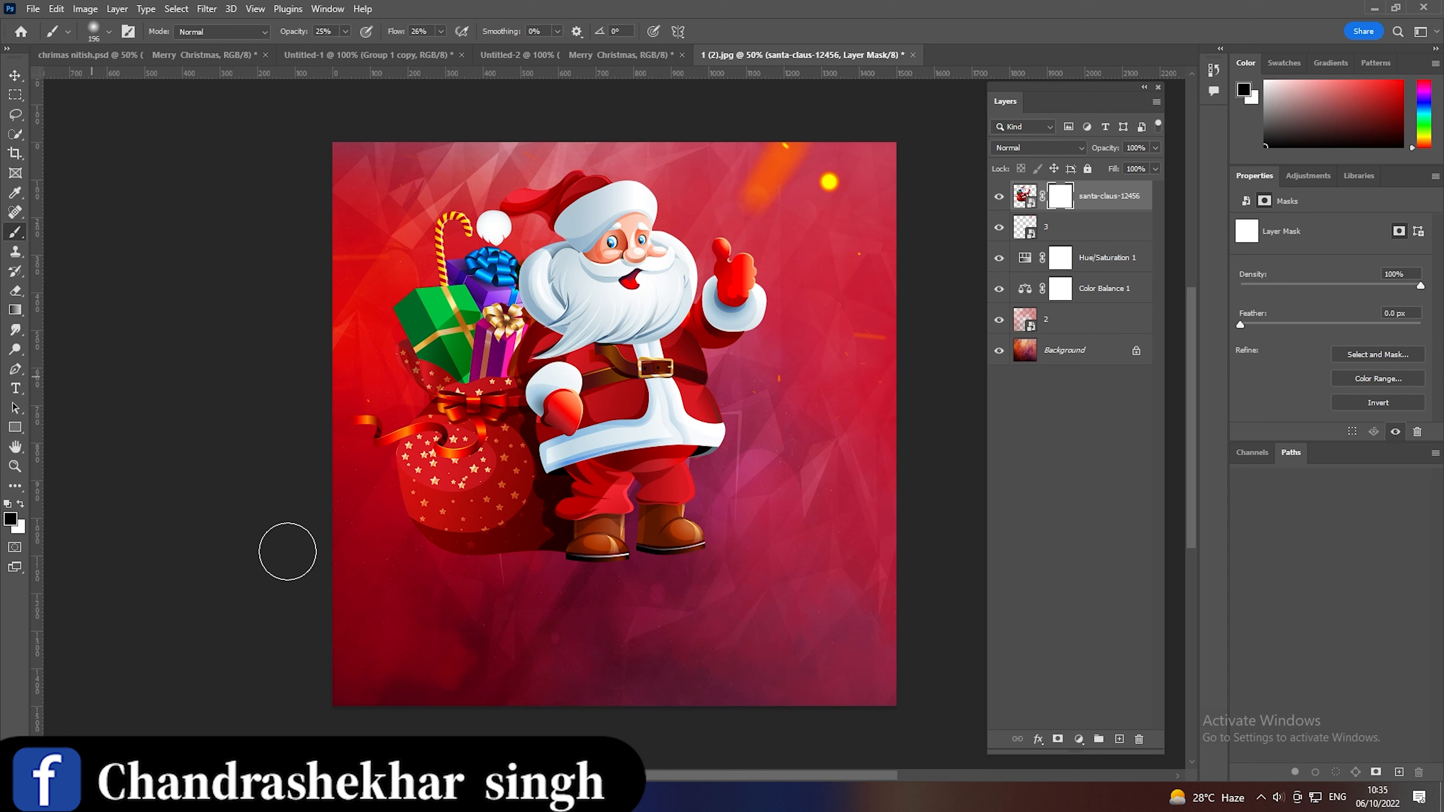
left_click(110, 33)
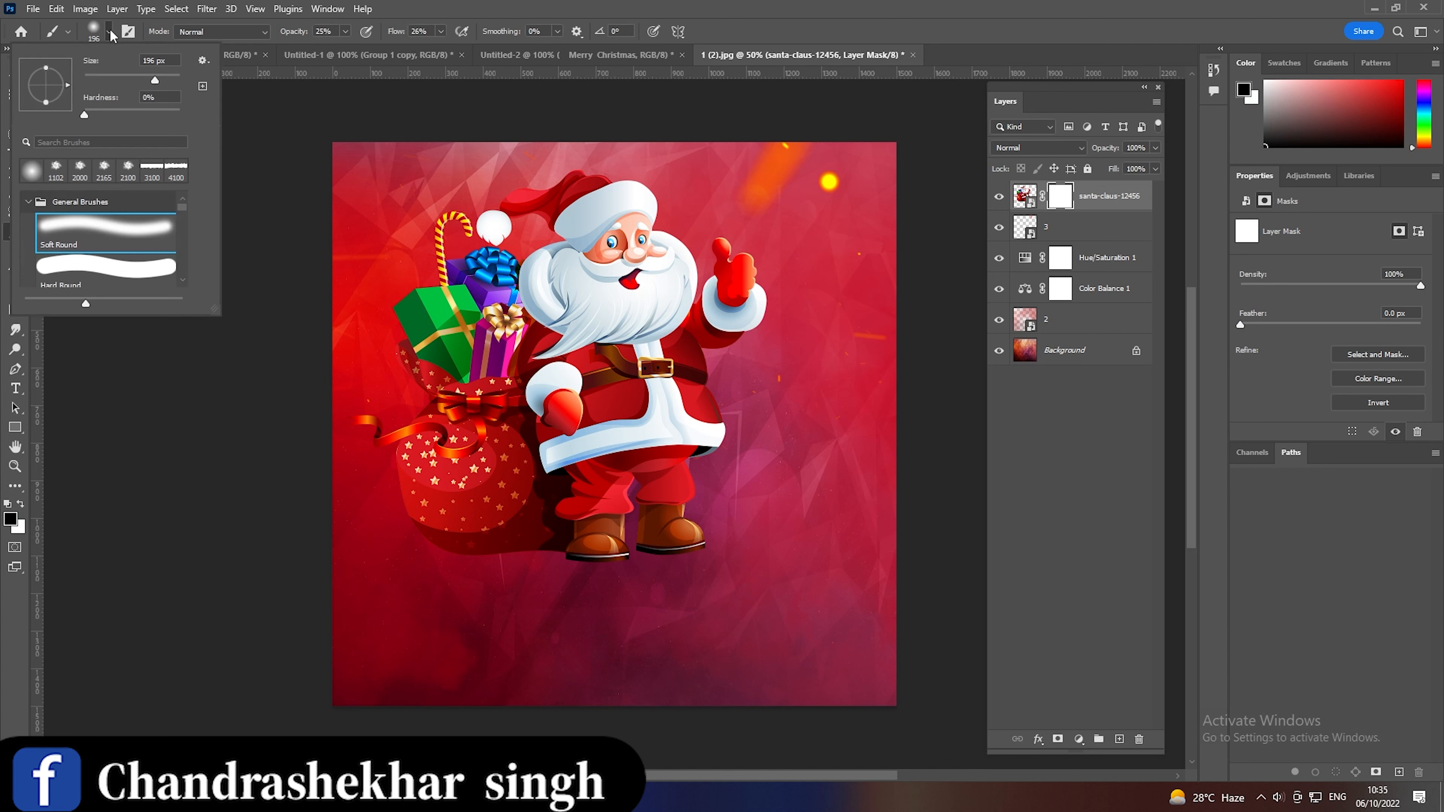
left_click(171, 81)
left_click(612, 683)
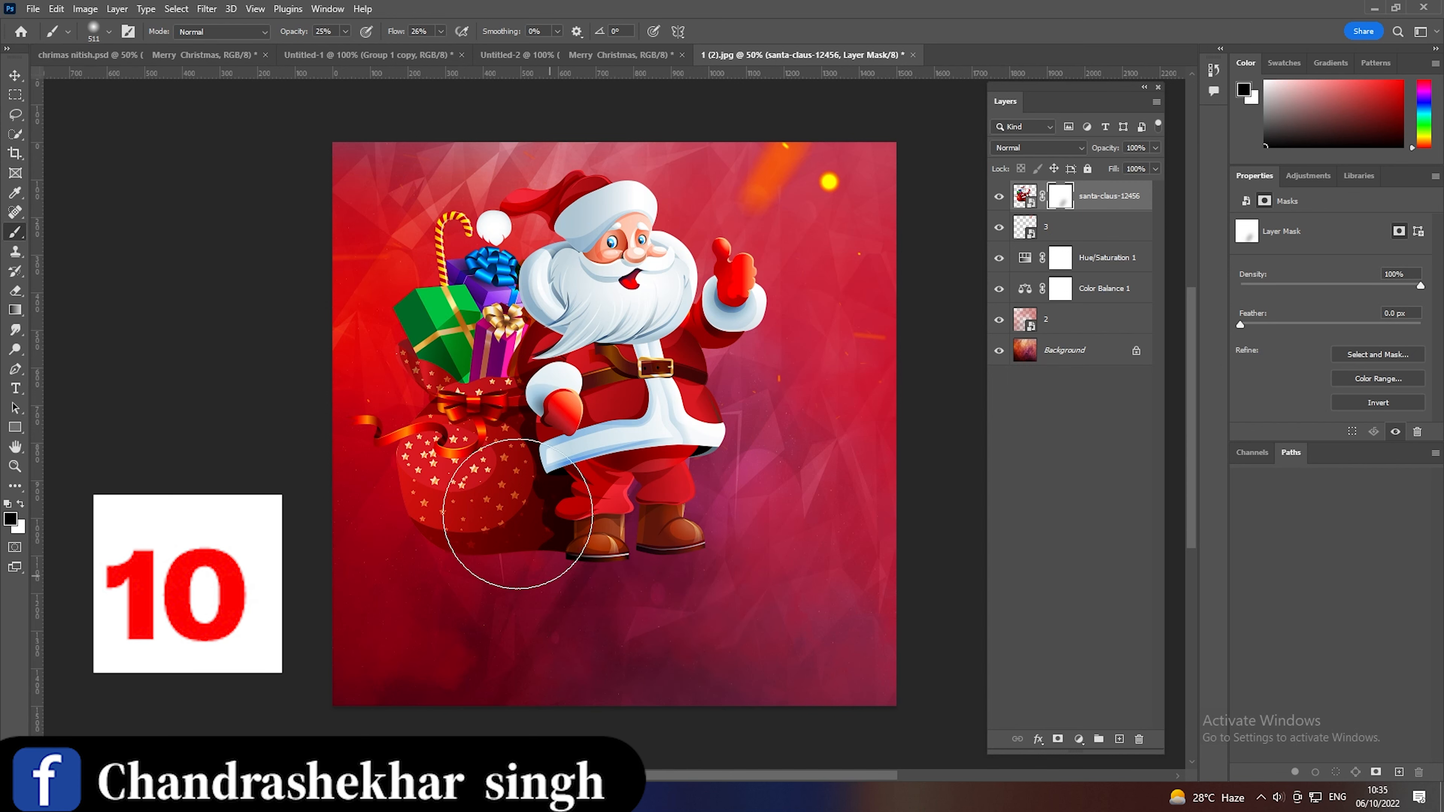
Fade Santa's legs and the lower sack on the mask at 45% opacity and 100% flow, softening the fade at 26% flow
left_click(345, 32)
left_click_drag(348, 54, 360, 54)
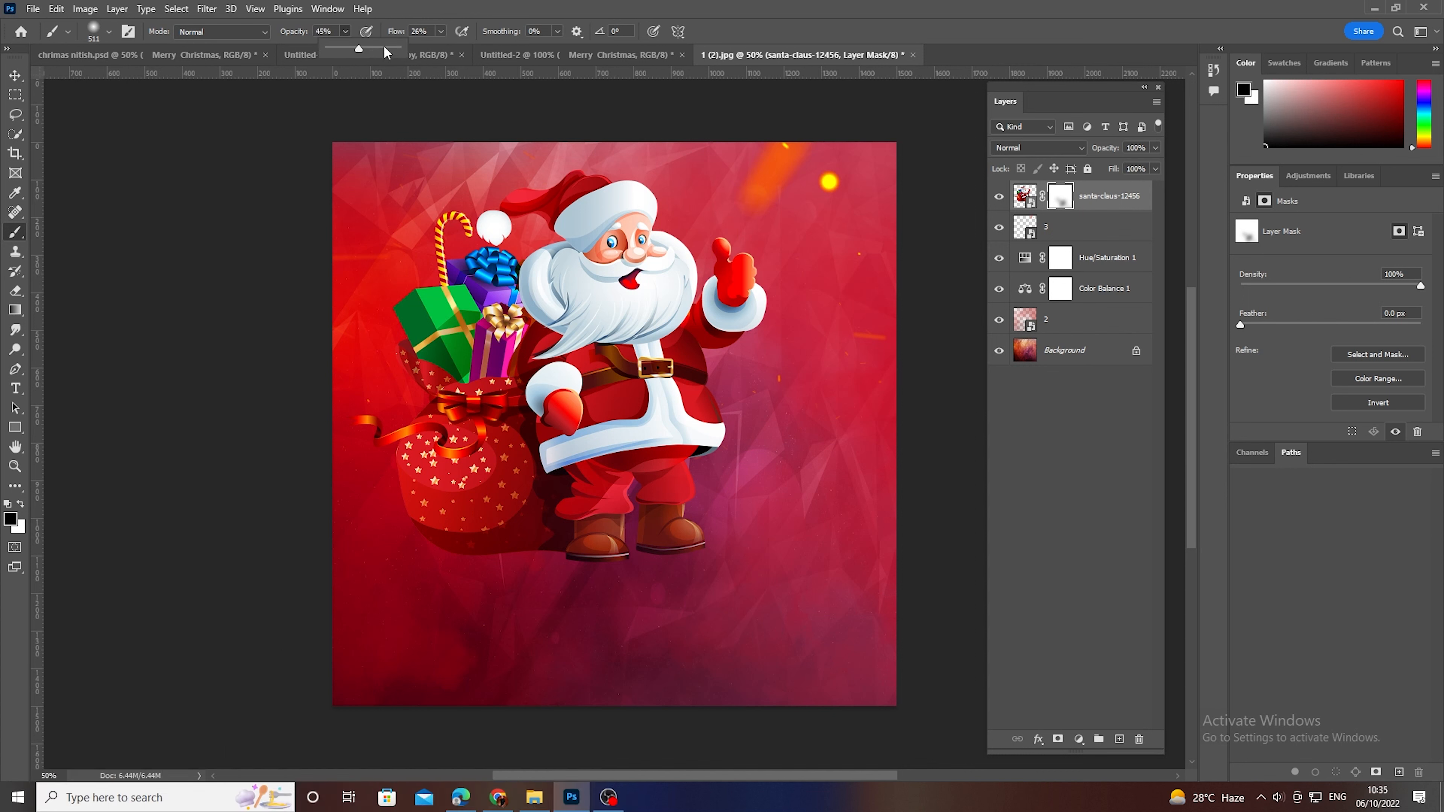
left_click(441, 32)
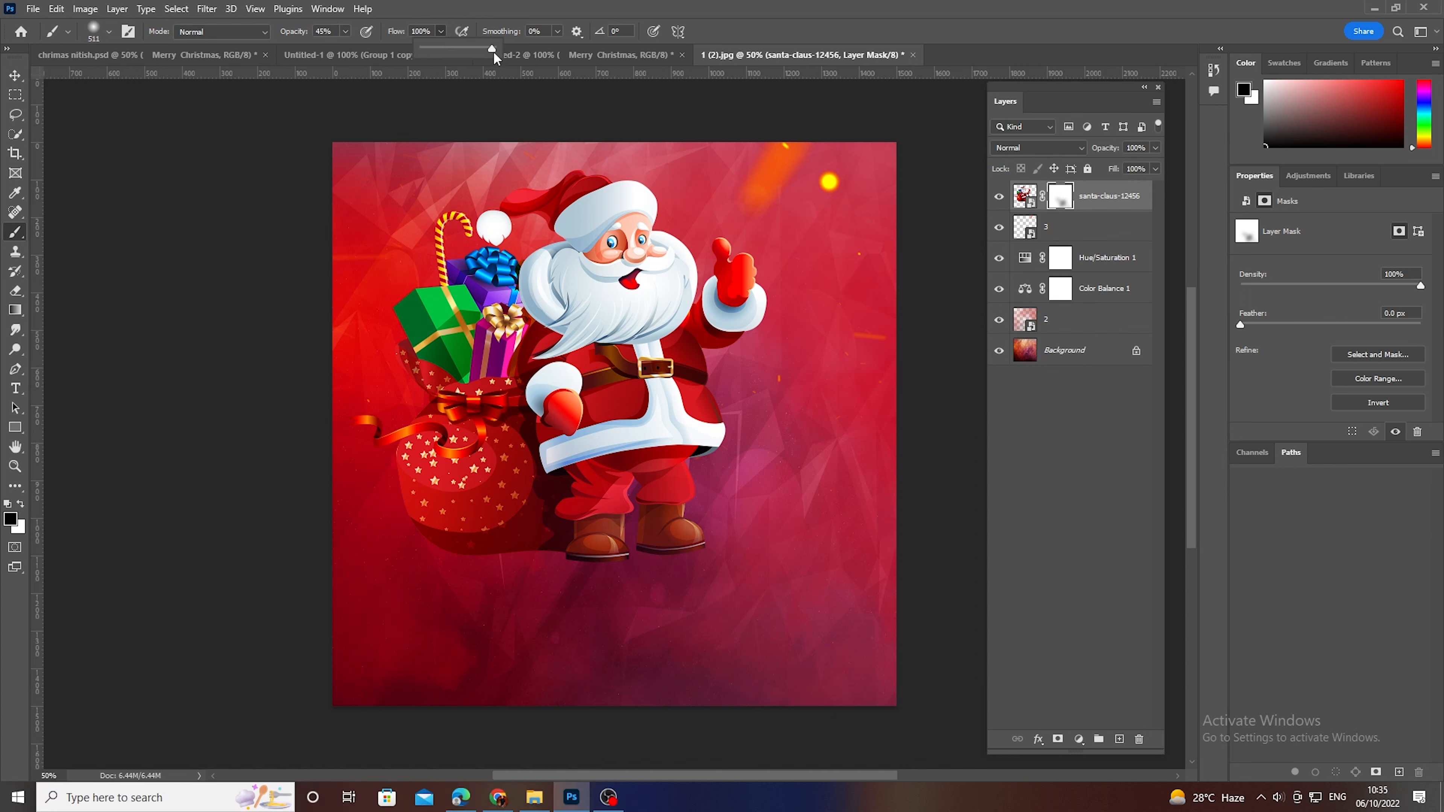
mouse_move(703, 525)
left_mouse_down()
mouse_move(607, 592)
mouse_move(569, 489)
mouse_move(499, 510)
mouse_move(684, 548)
mouse_move(621, 643)
mouse_move(404, 516)
mouse_move(412, 534)
left_mouse_up()
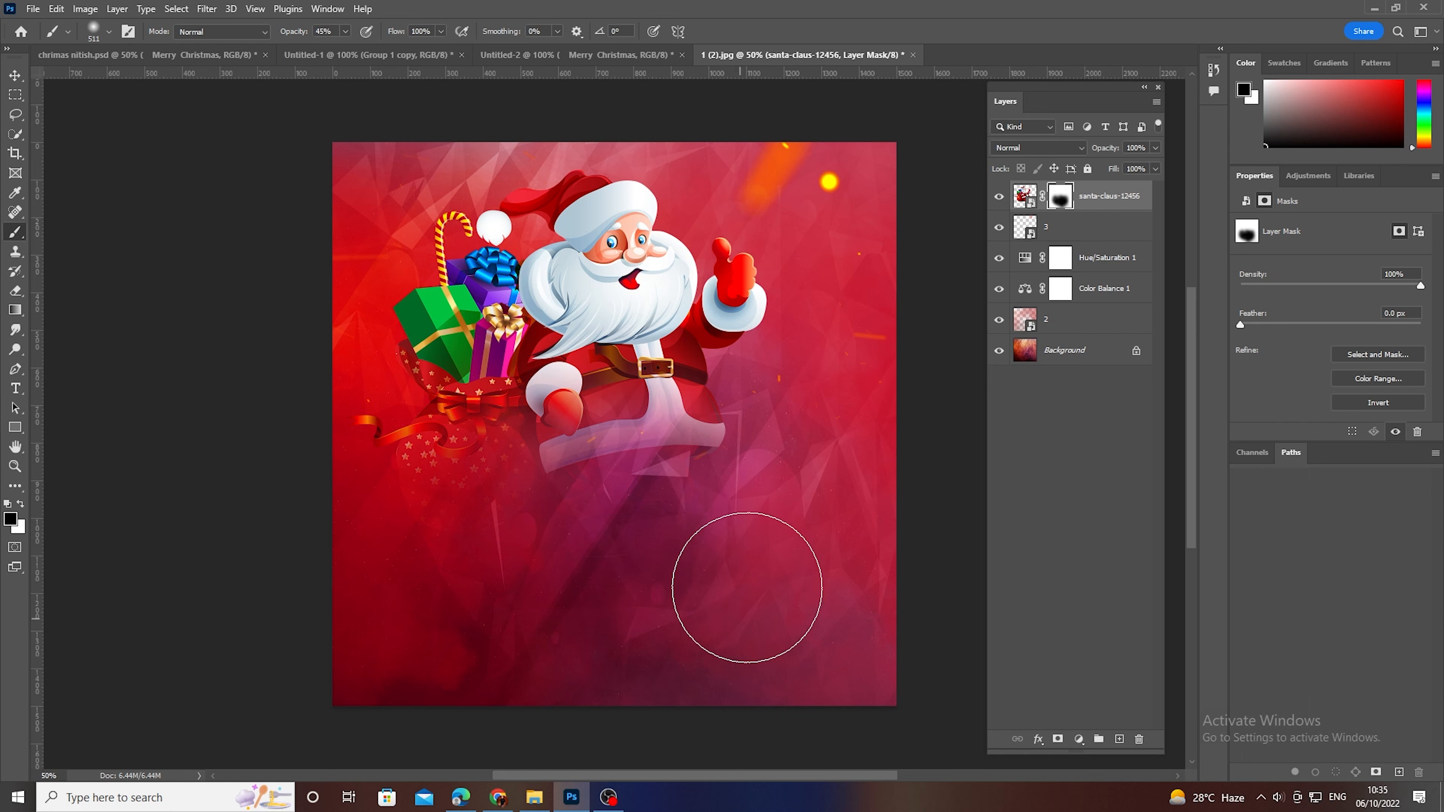
left_click(441, 31)
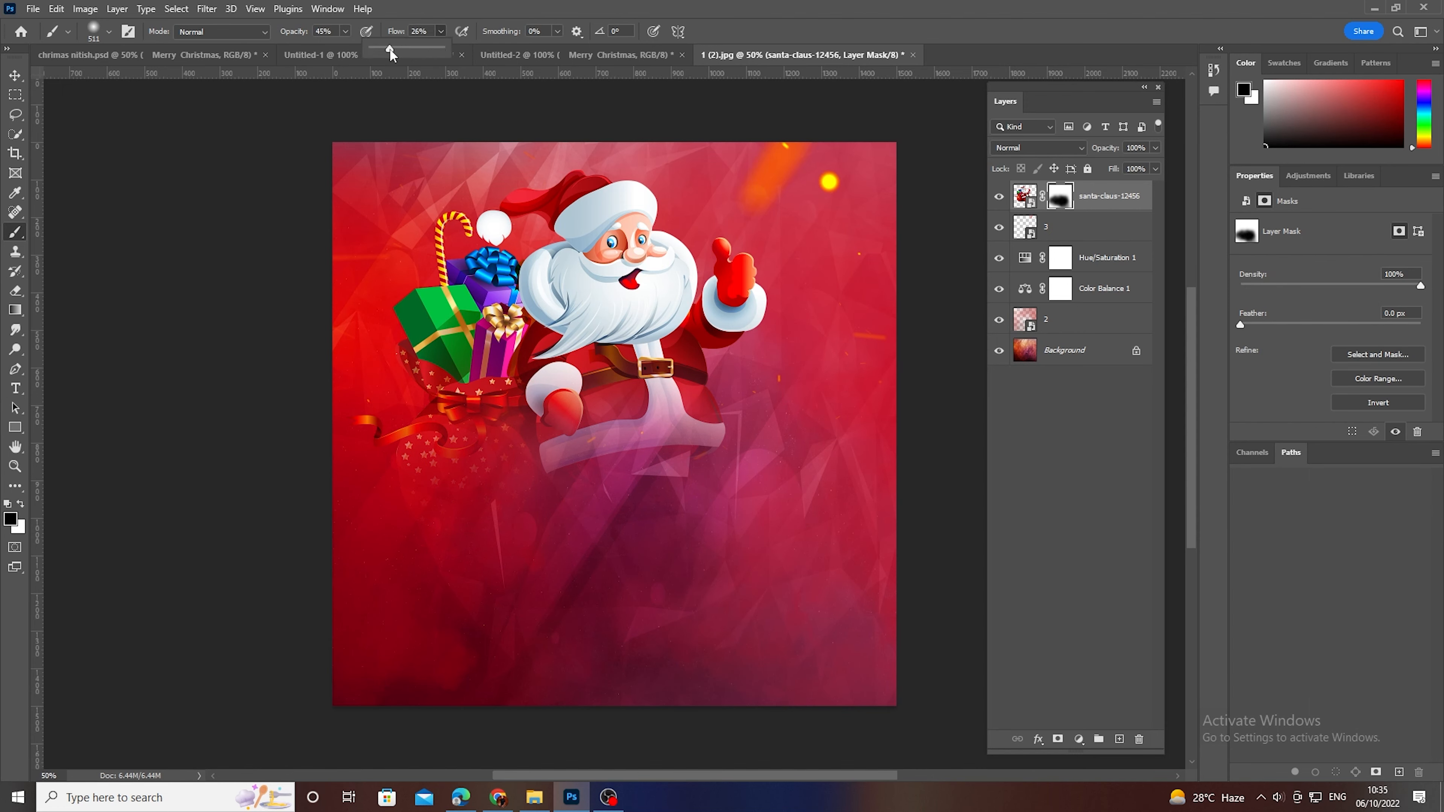
left_click(516, 525)
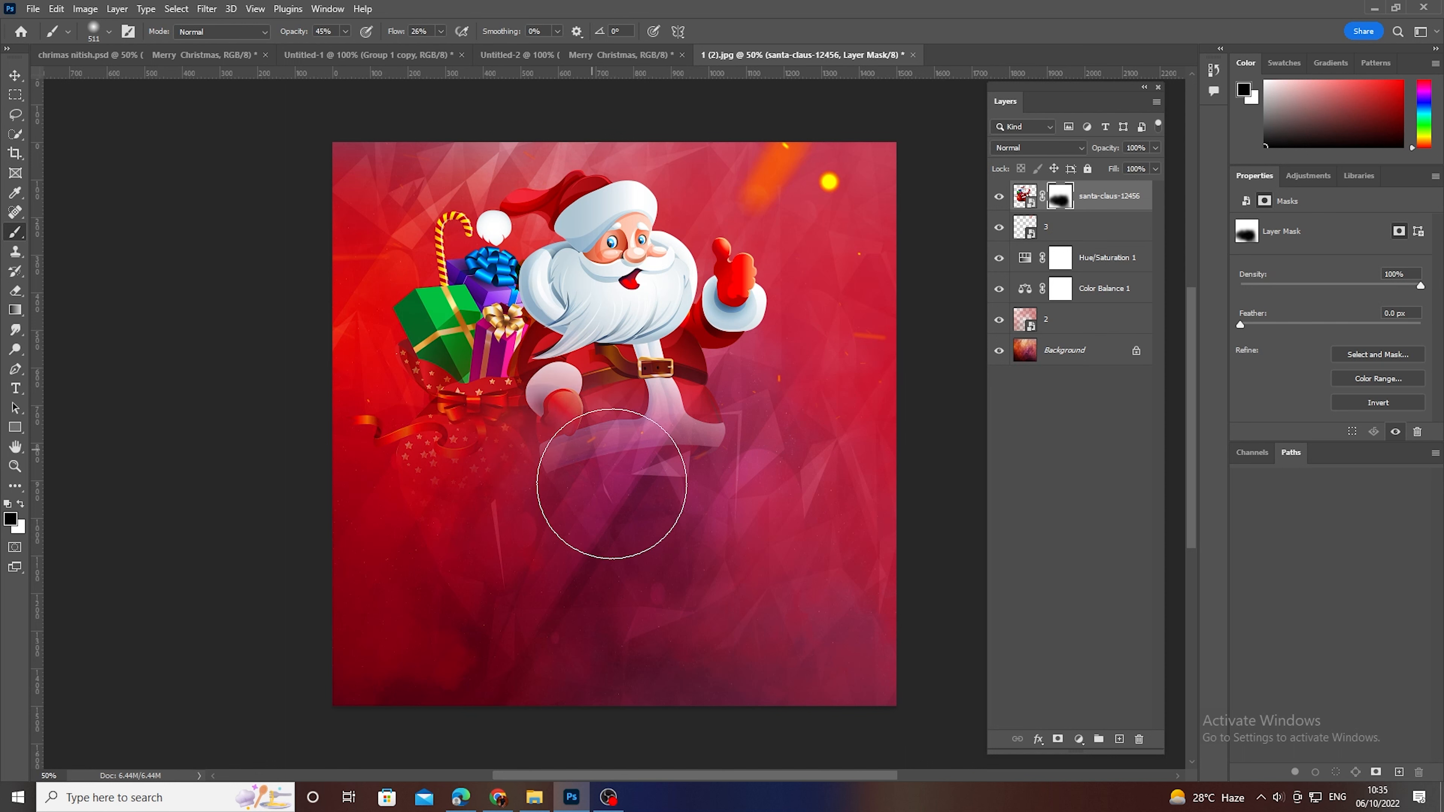
Move the masked Santa slightly down and to the left on the canvas, leaving no layer selected
left_click(16, 75)
left_click_drag(561, 376, 571, 406)
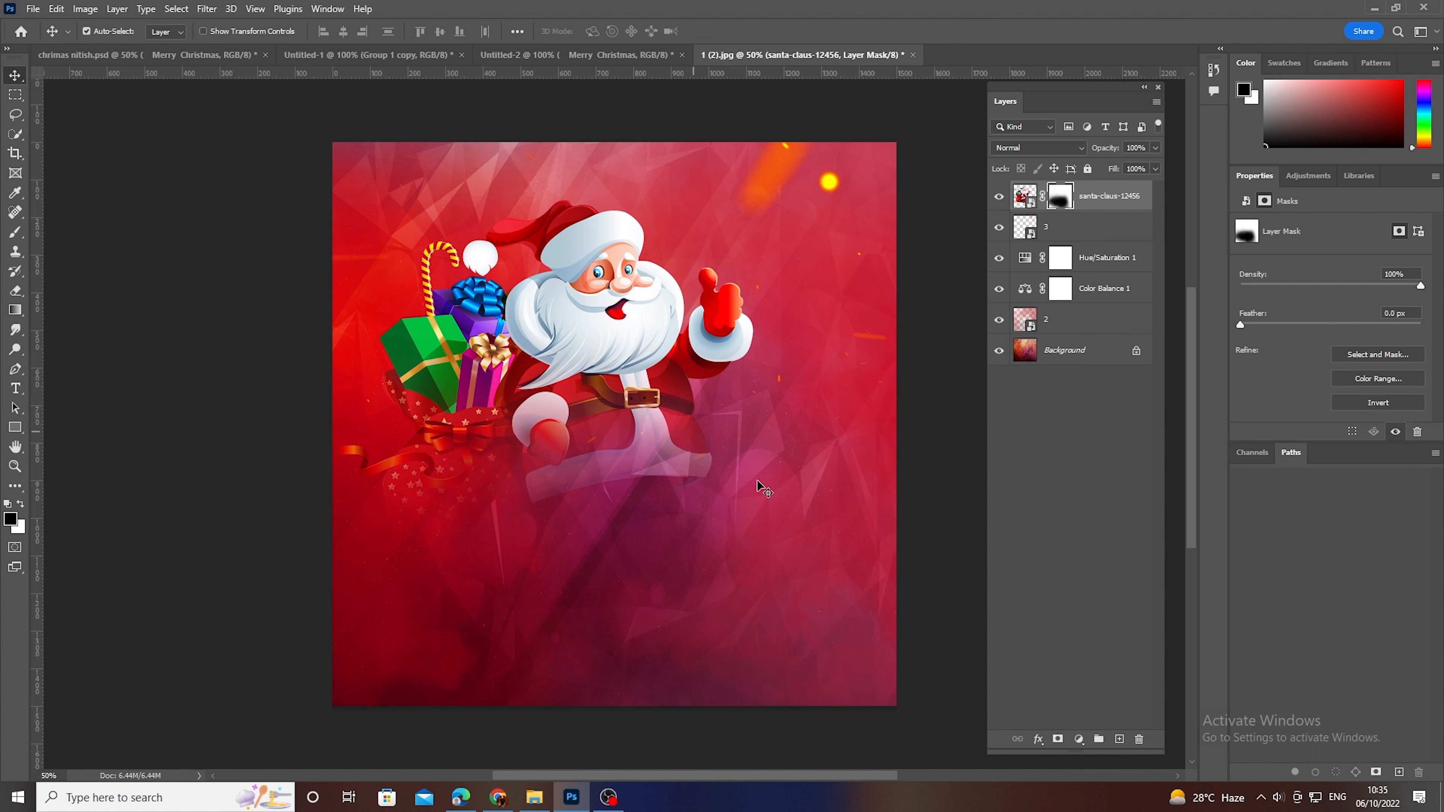
left_click(1063, 563)
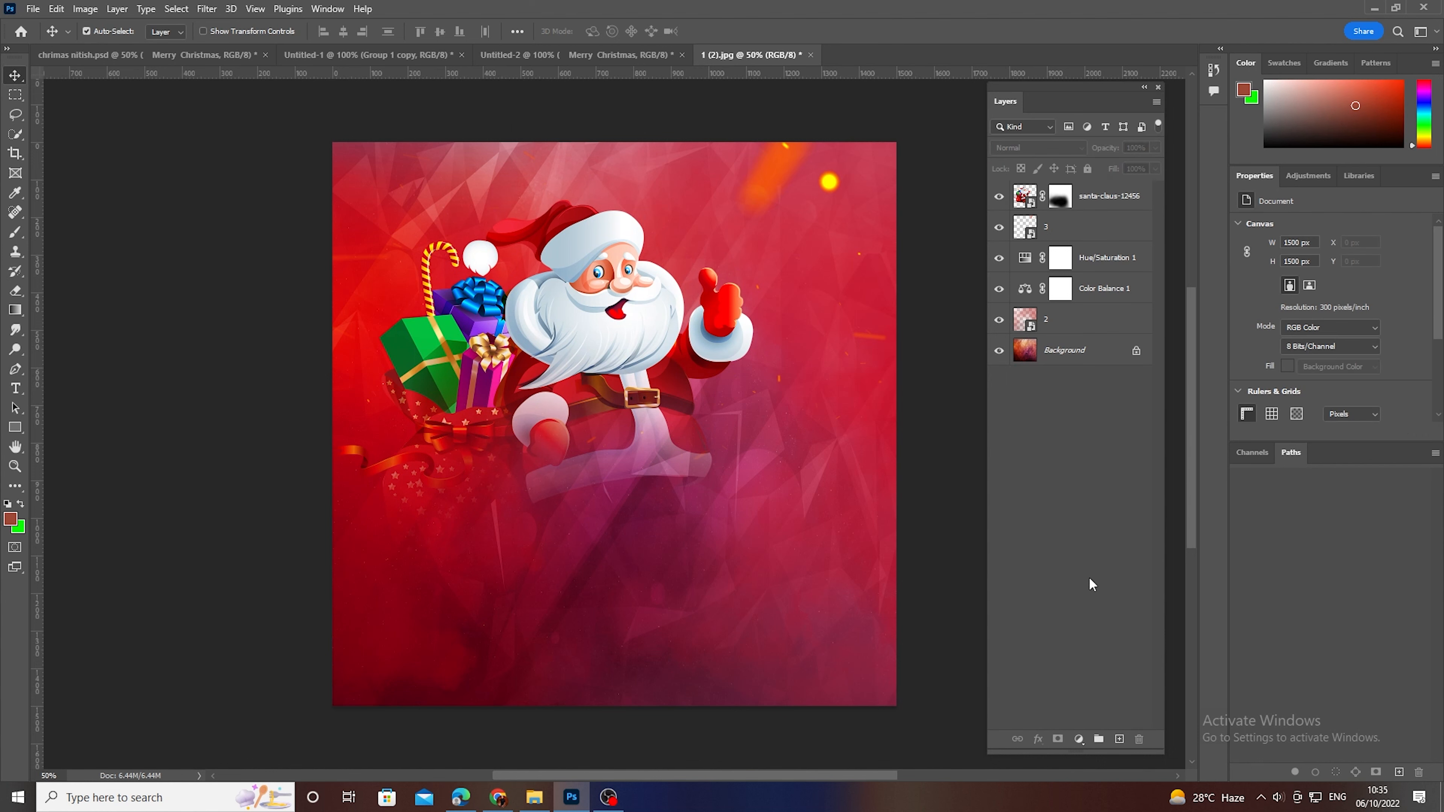
Add a Curves adjustment layer above Santa and raise the RGB curve slightly near its midtones
left_click(1080, 743)
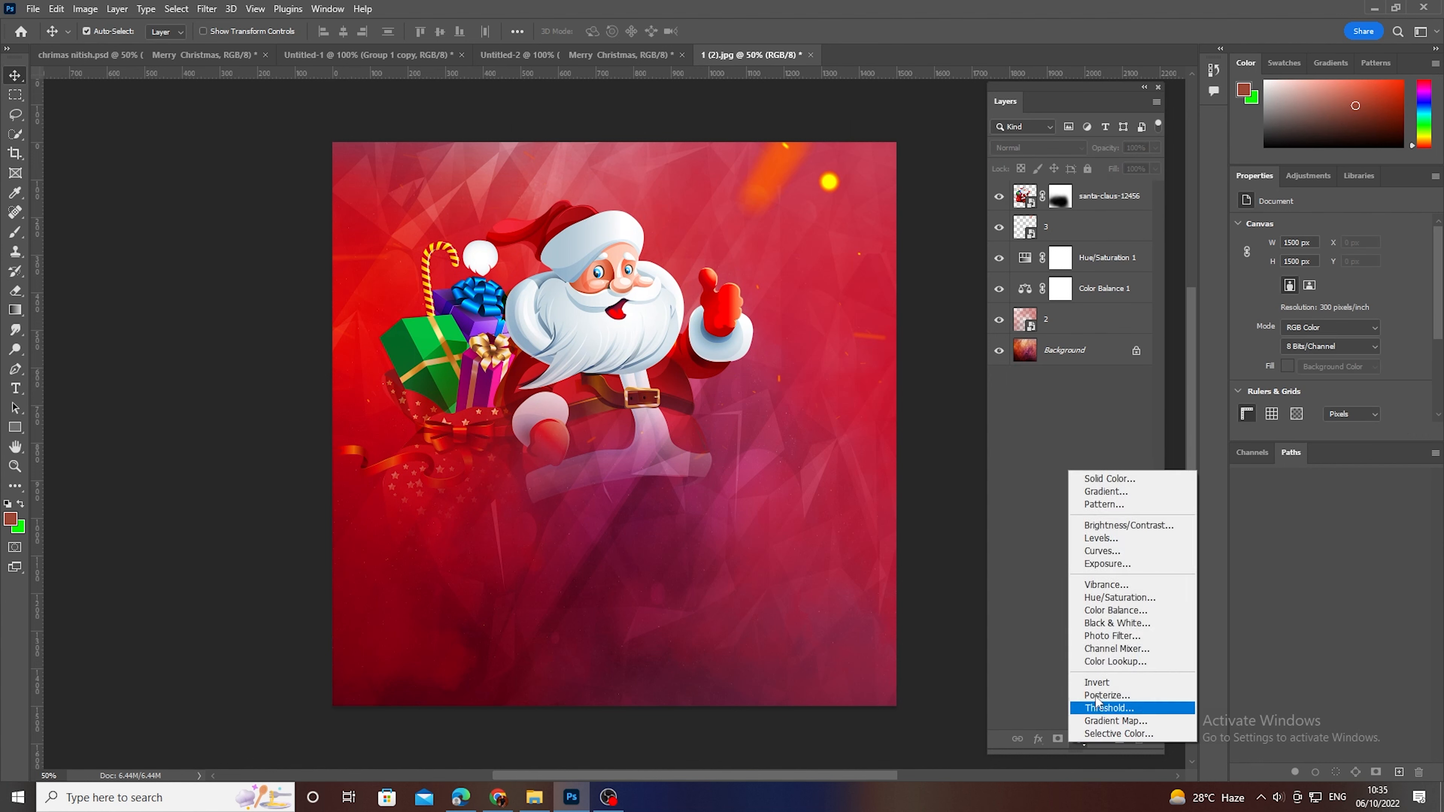
left_click(1101, 551)
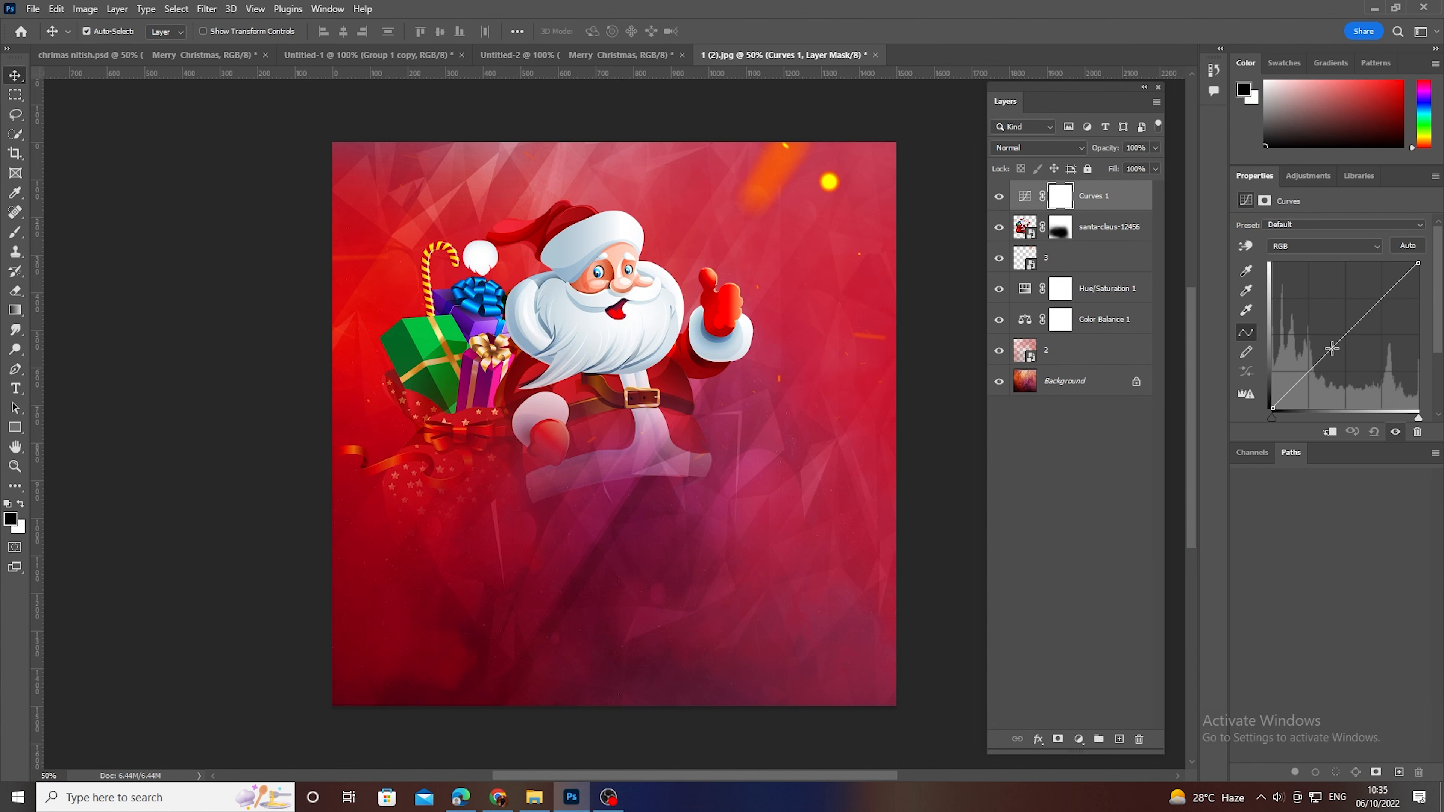
left_click_drag(1332, 349, 1328, 348)
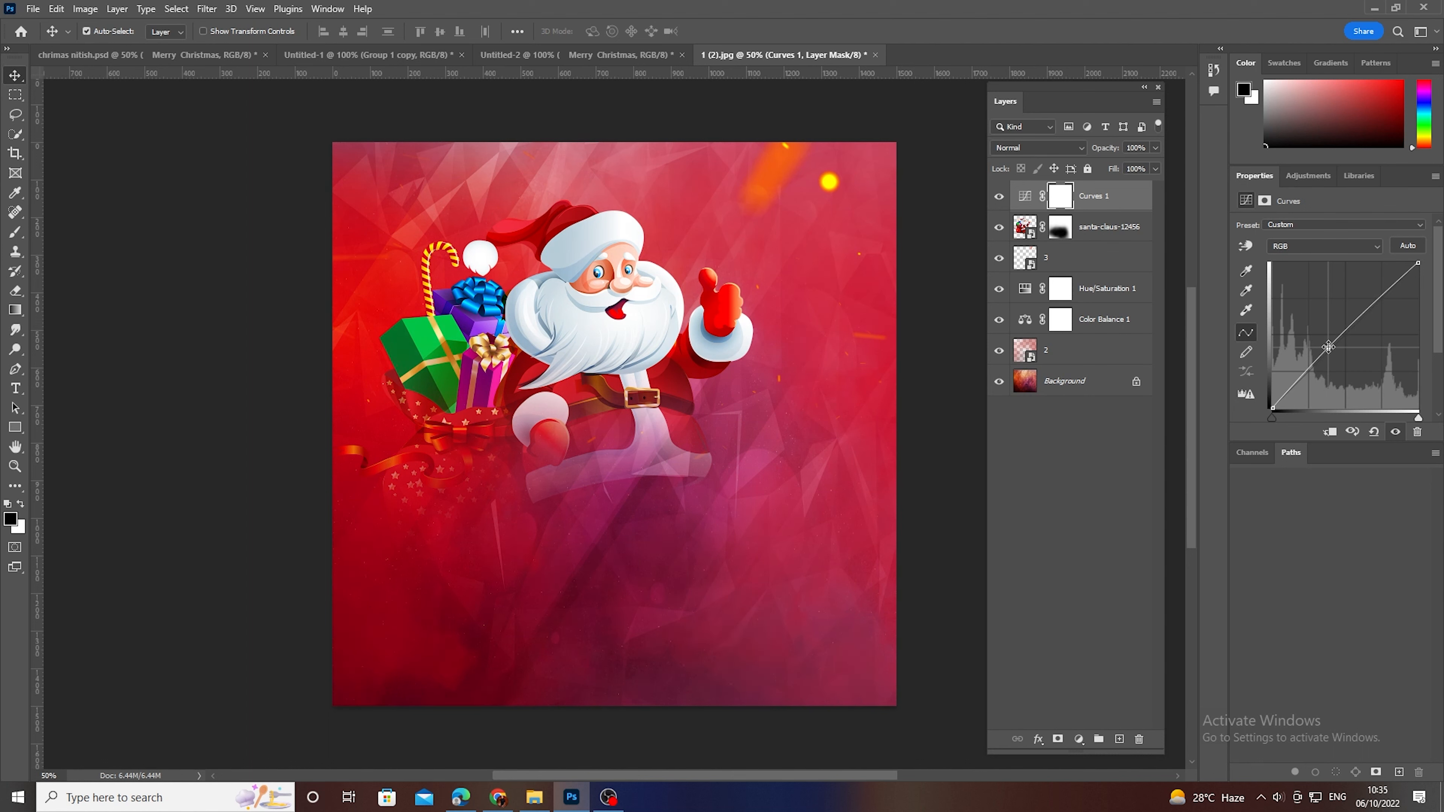
left_click(78, 226)
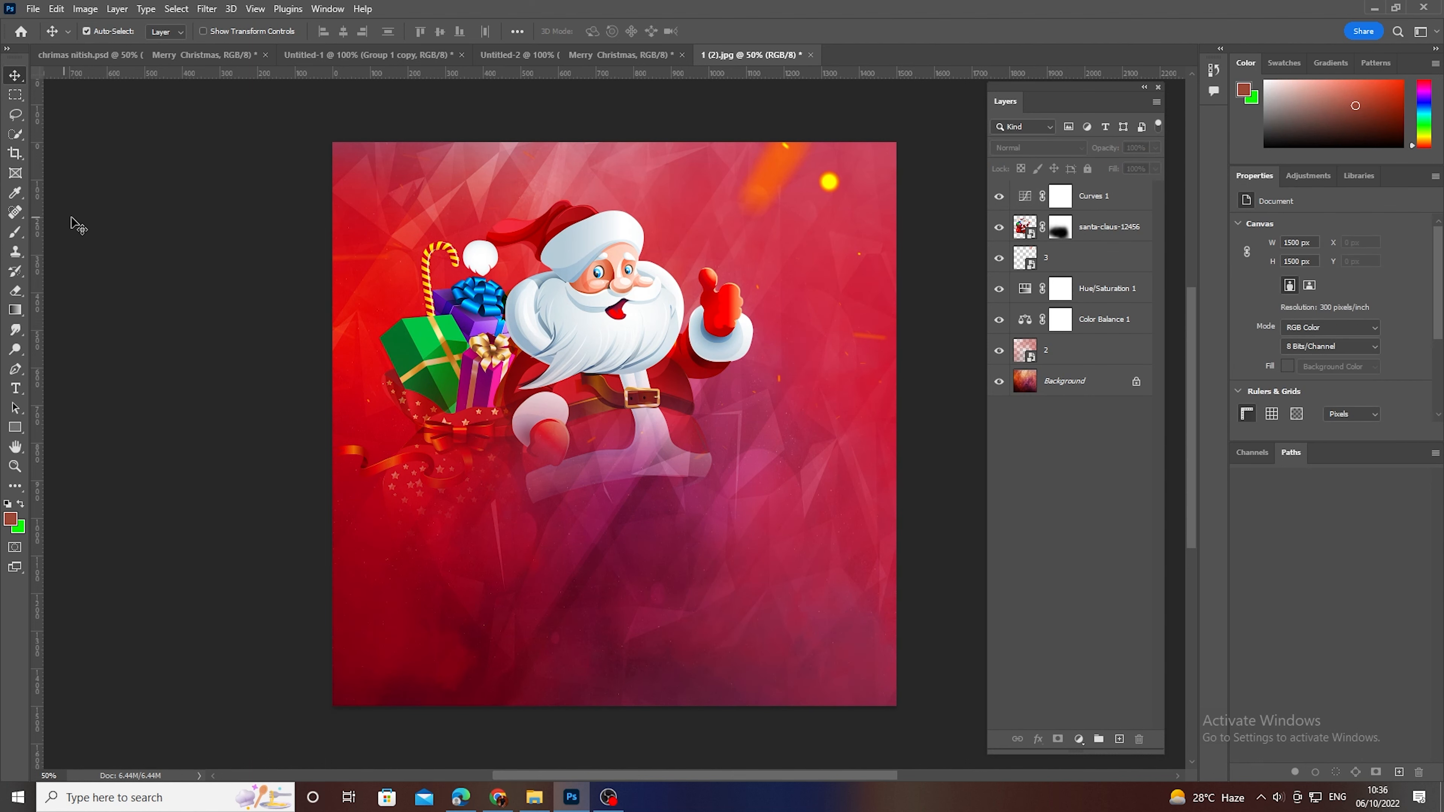
Embed the garland image 6 across the canvas's upper edge and move Santa down below the ornaments
left_click(32, 9)
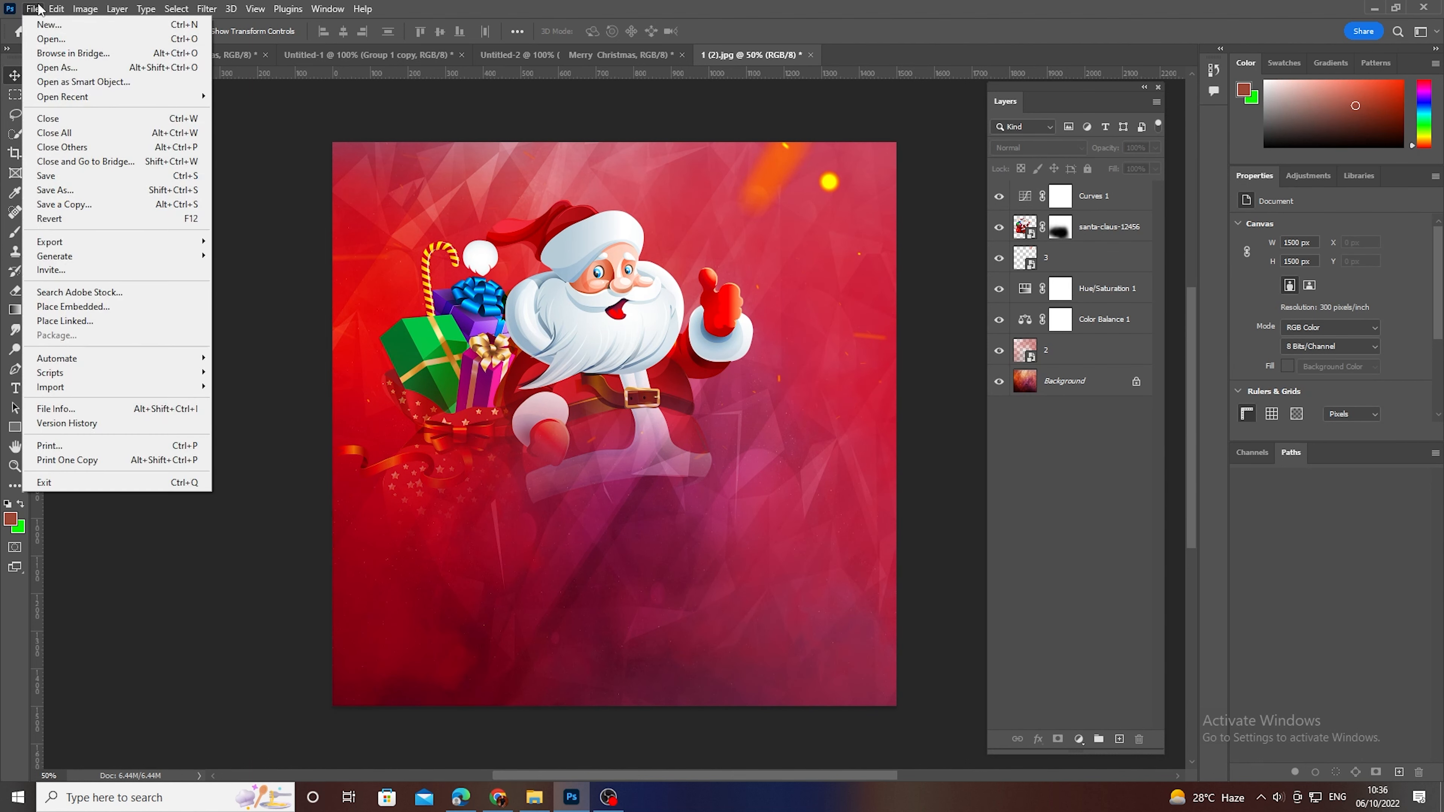
left_click(86, 306)
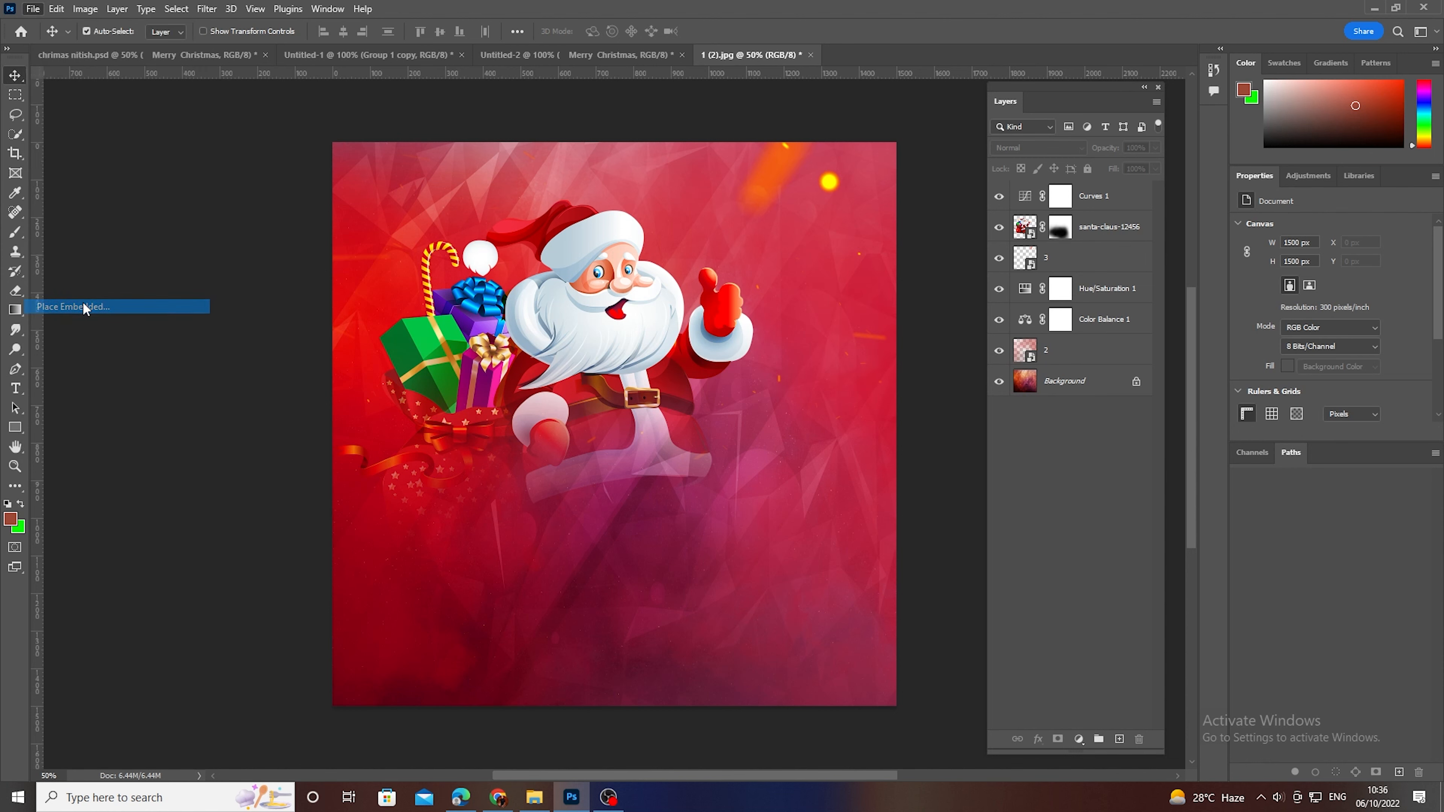
double_click(555, 122)
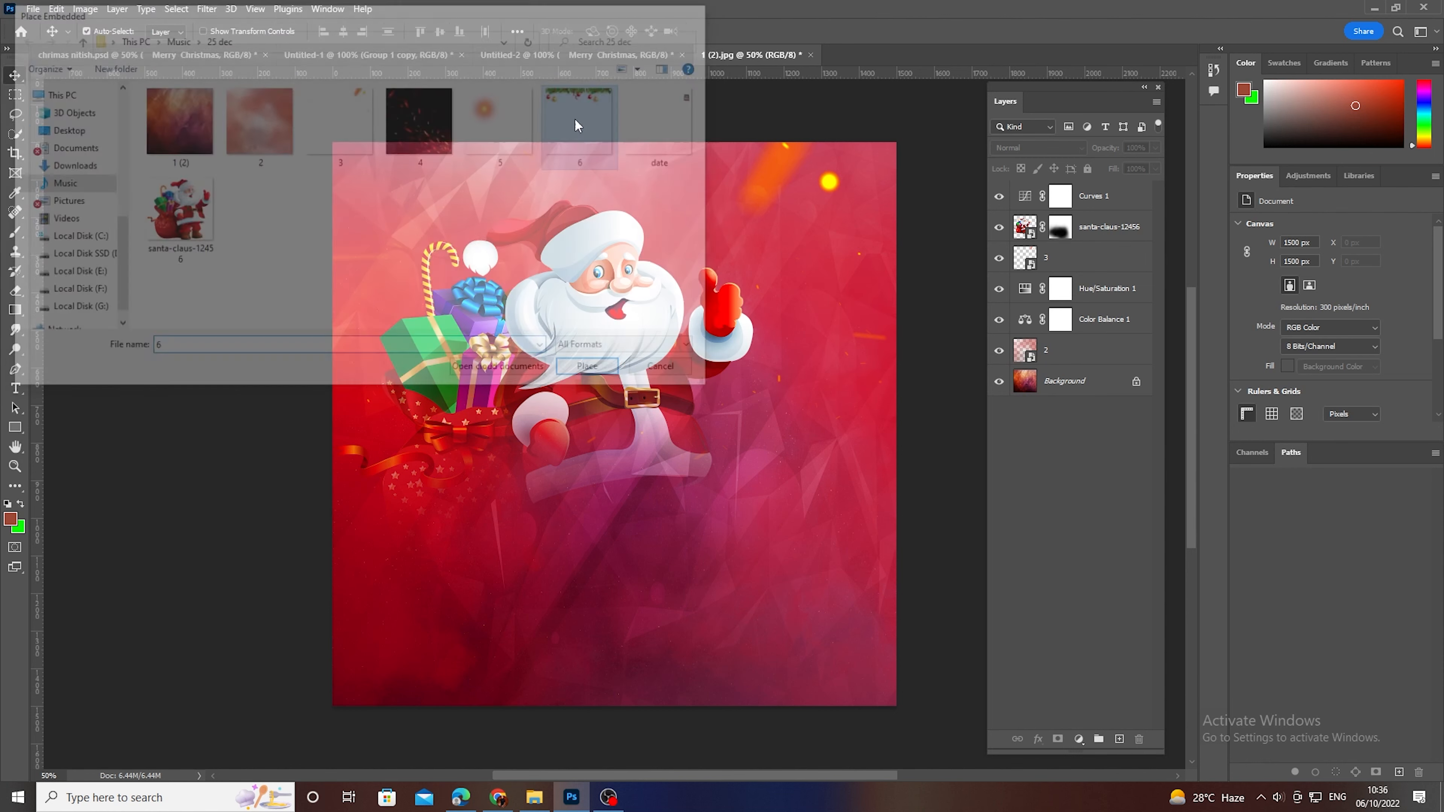
left_click(16, 75)
left_click_drag(598, 343, 599, 409)
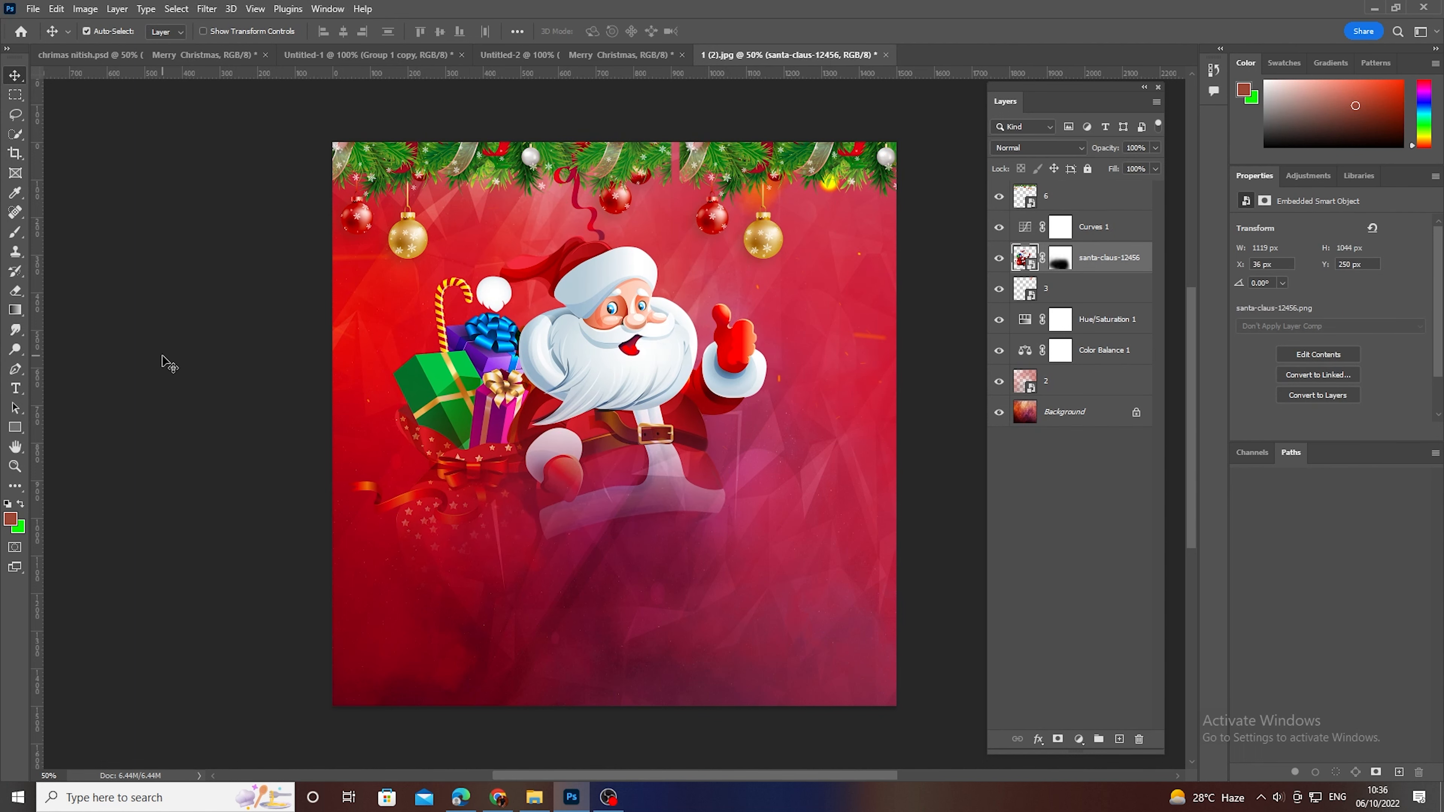
left_click(162, 357)
Embed the glow image 5, shrink it to about 813 px square and position the glow beside Santa's hat above the gifts
left_click(32, 9)
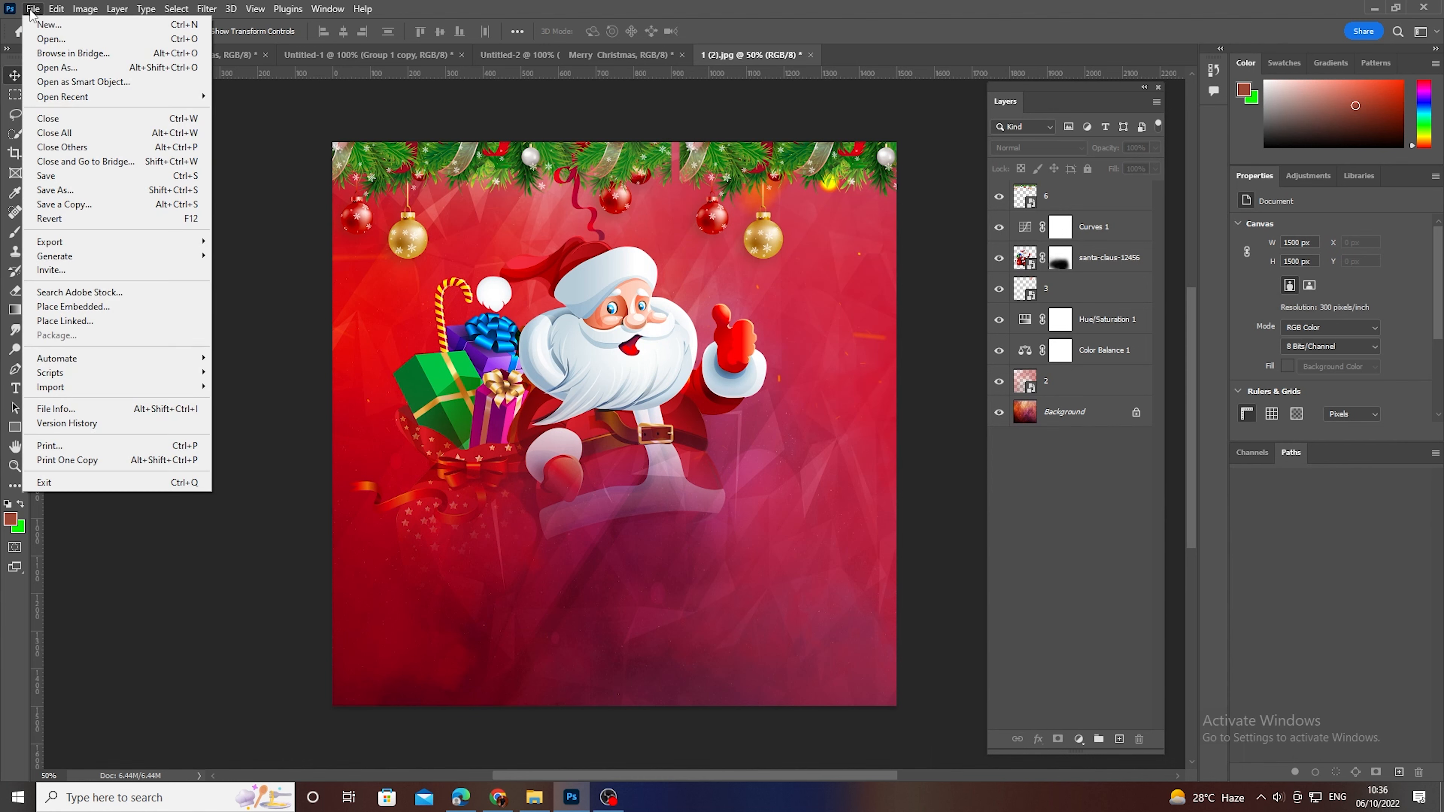
left_click(101, 309)
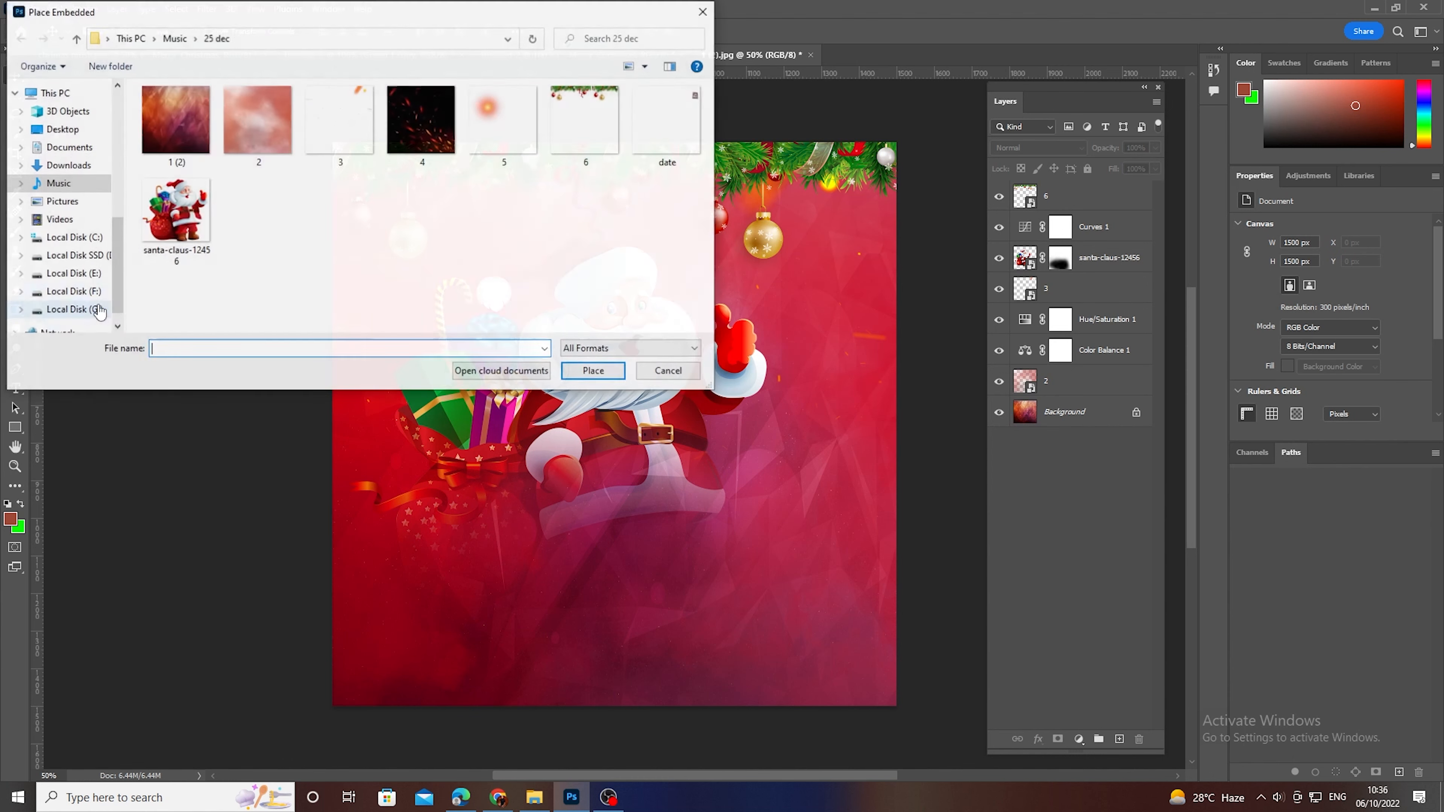
double_click(507, 124)
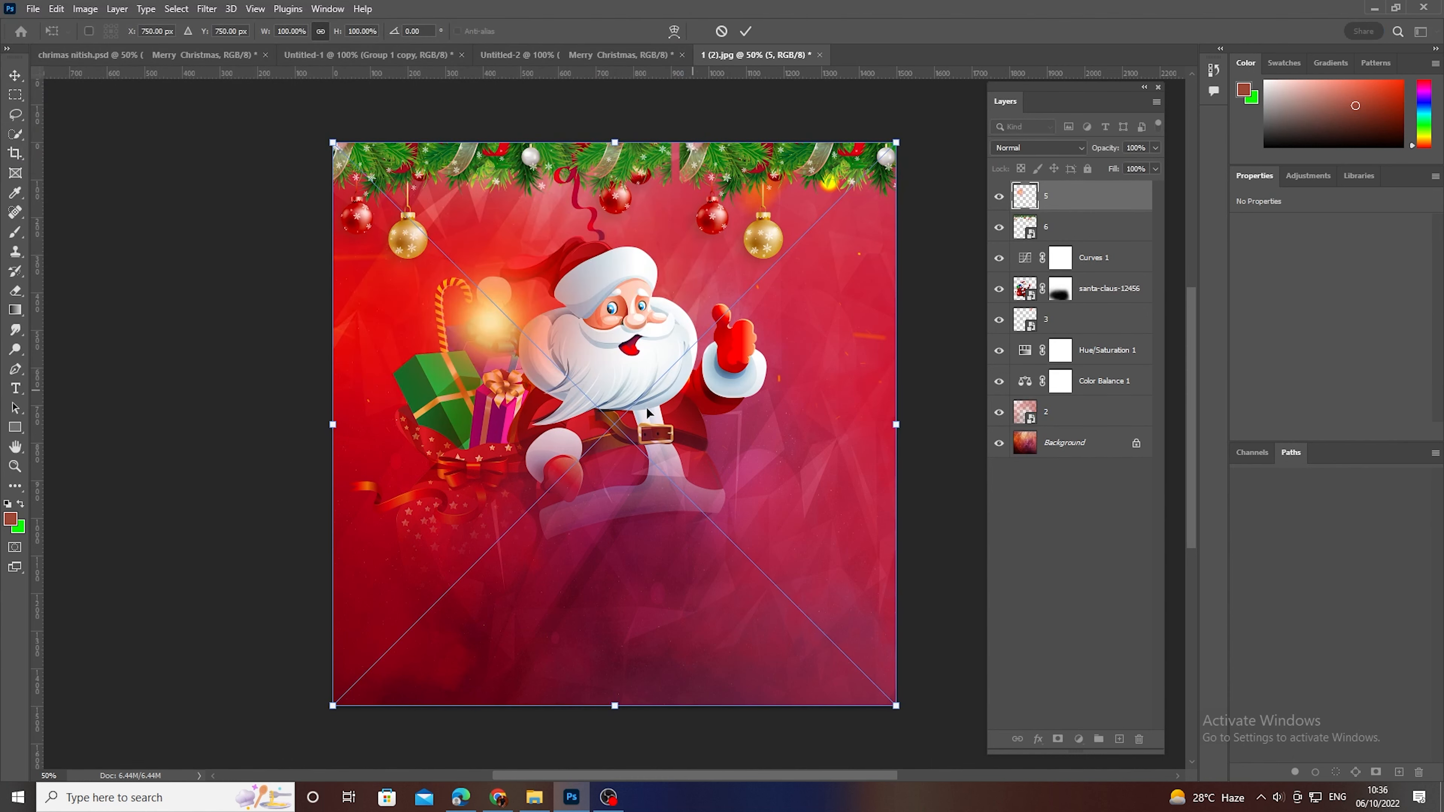
left_click_drag(646, 408, 646, 337)
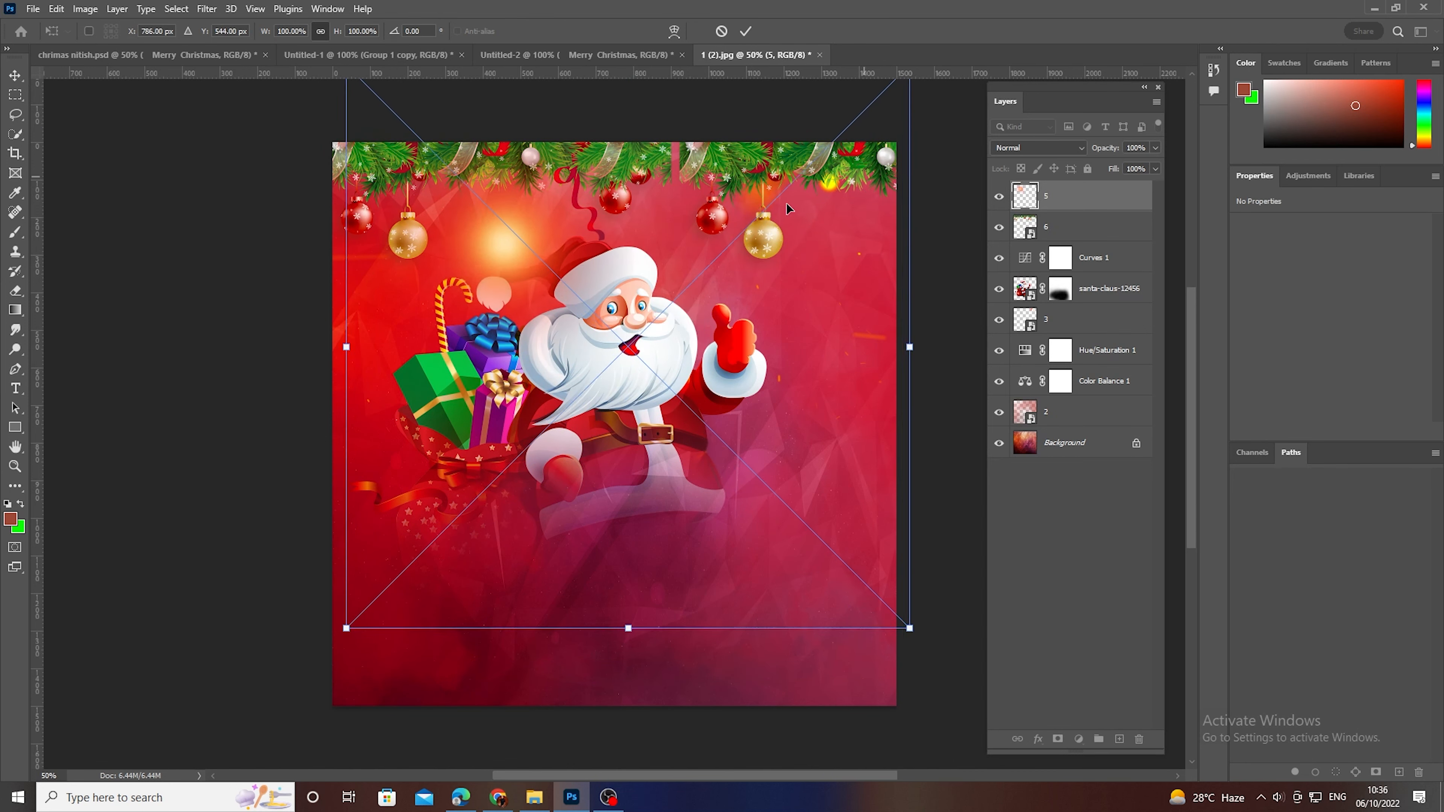
left_click_drag(609, 283, 631, 343)
key("Return")
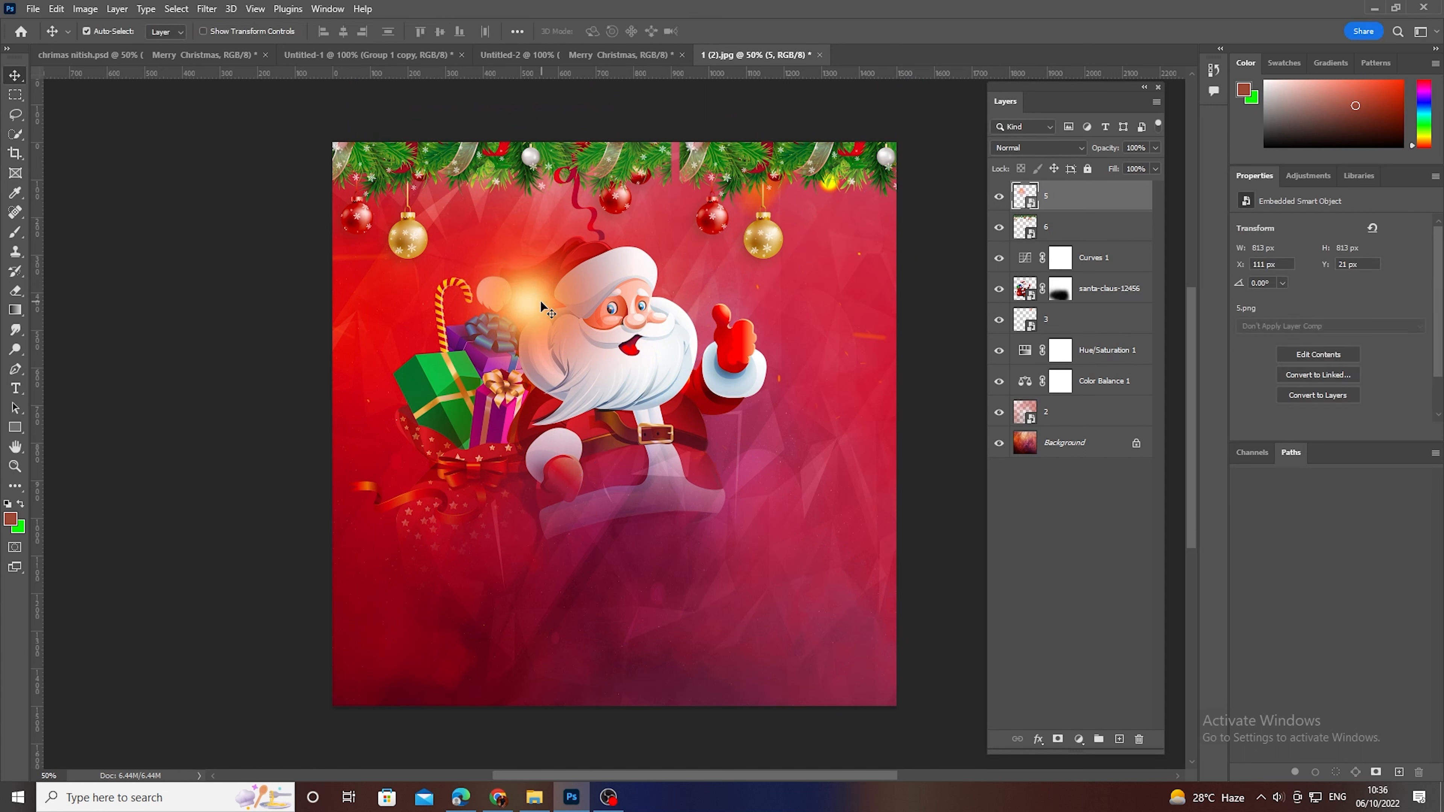
mouse_move(541, 300)
left_mouse_down()
mouse_move(411, 279)
mouse_move(418, 240)
mouse_move(499, 297)
mouse_move(528, 288)
mouse_move(537, 303)
left_mouse_up()
left_click(205, 272)
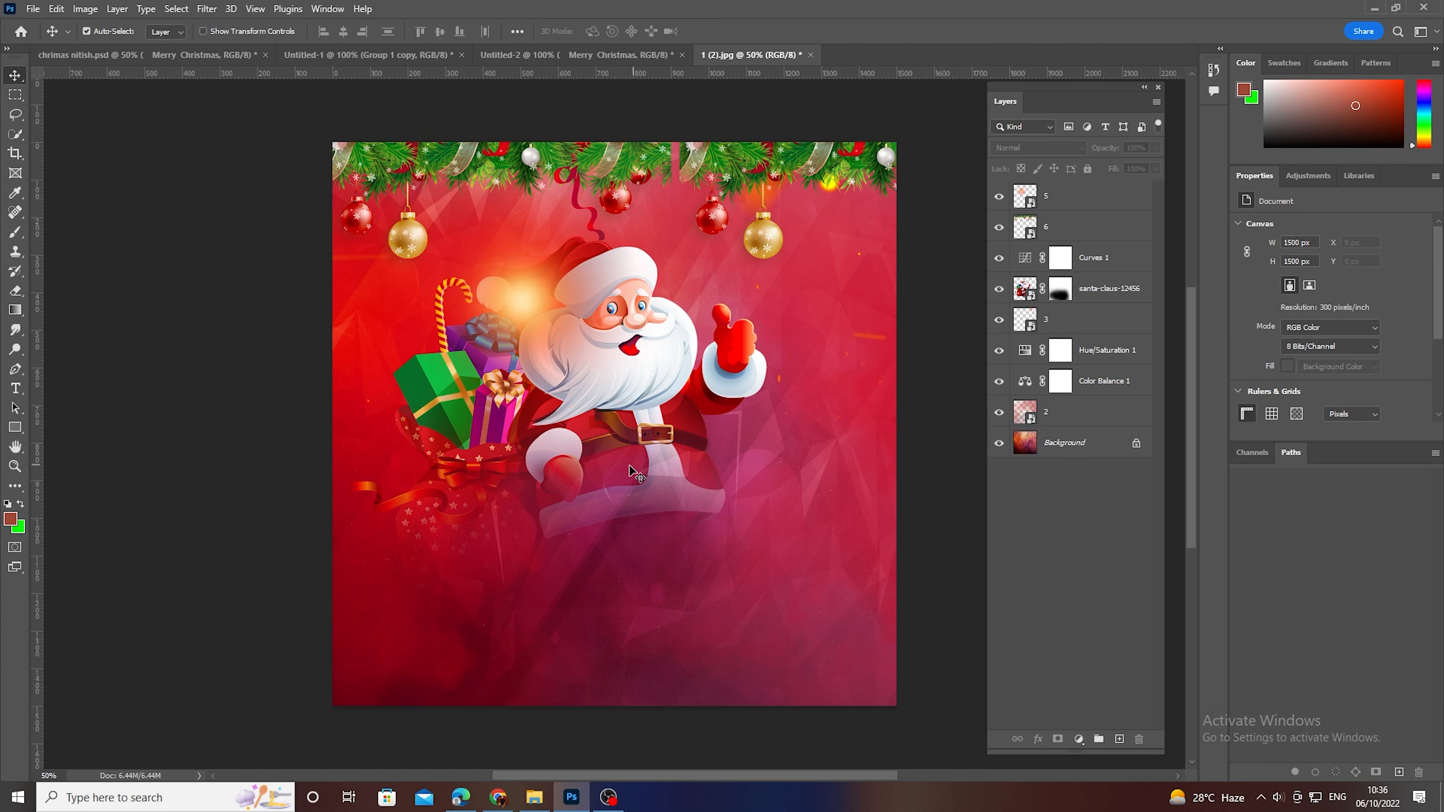
Switch to File Explorer, preview the date image in the 25 dec folder and return to Photoshop
left_click(535, 797)
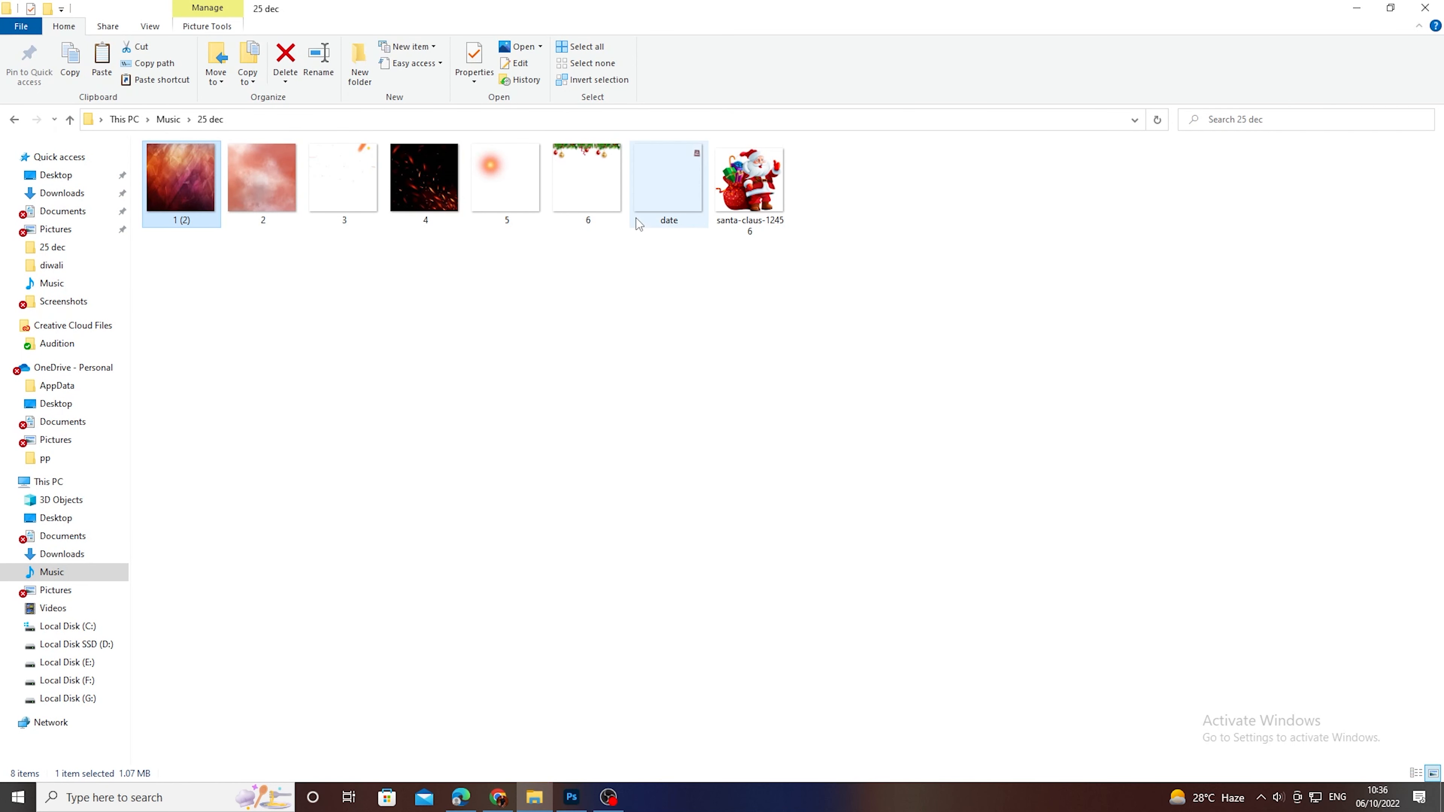
double_click(700, 191)
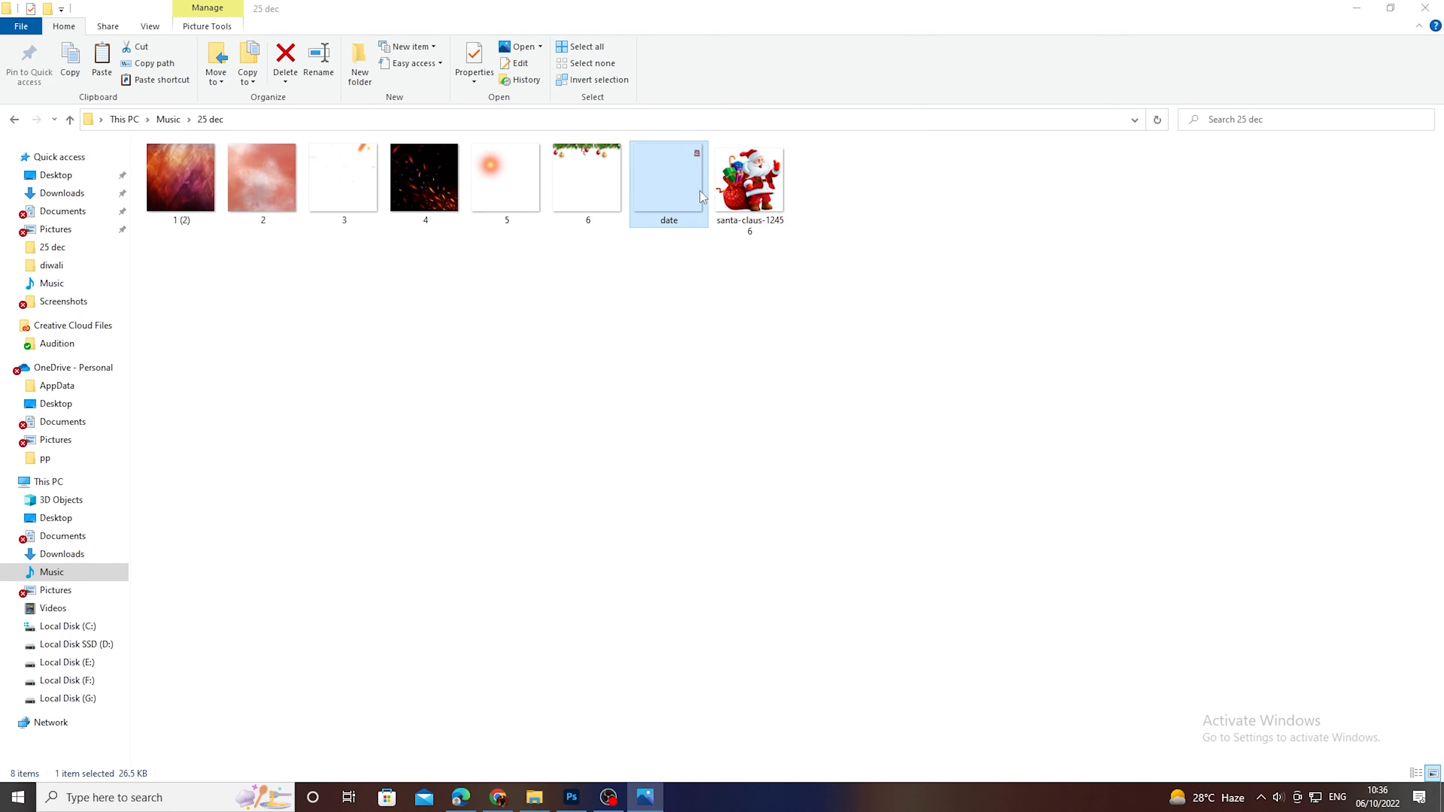
key("alt+F4")
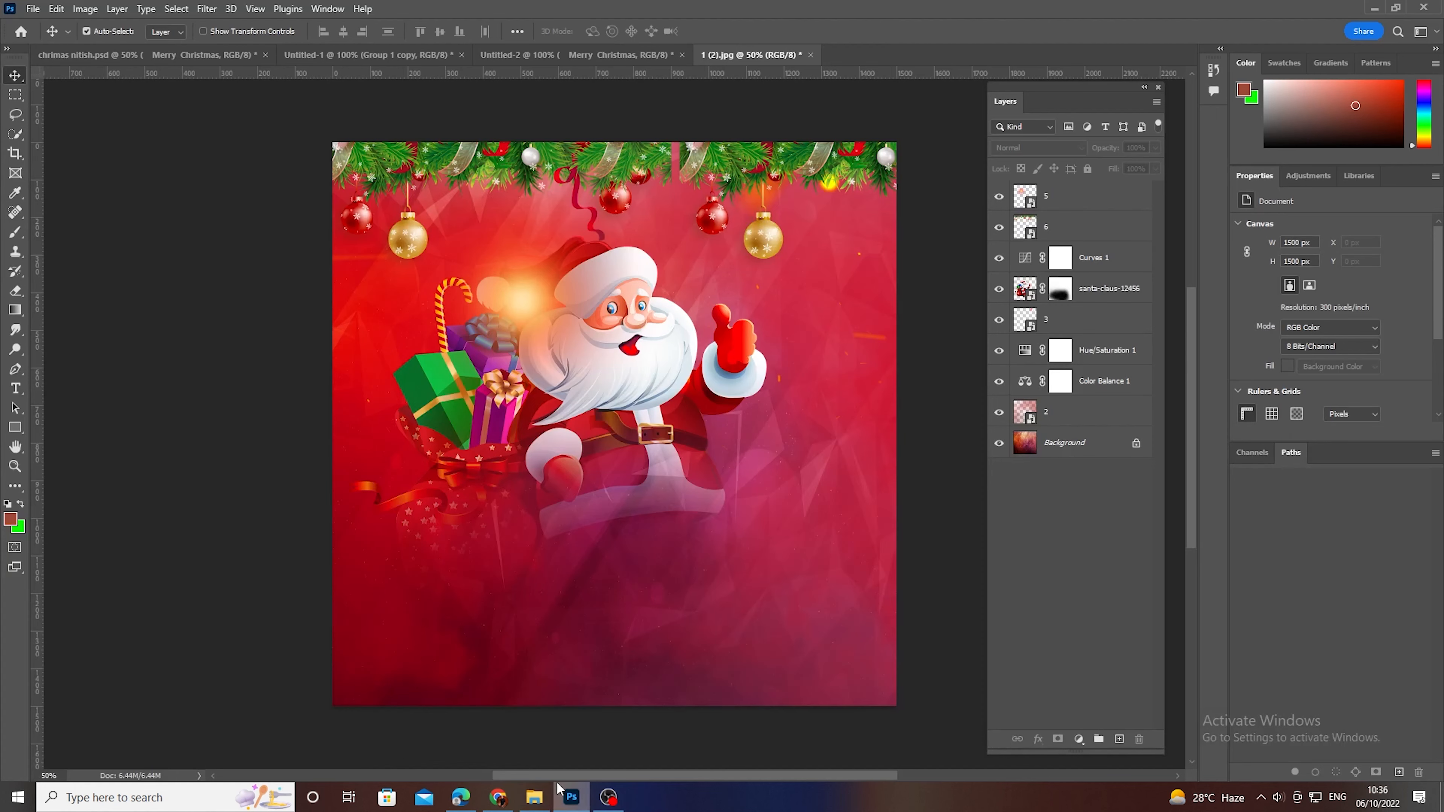
Embed the date image showing 25 Dec and shift it slightly down and left, centred at X 730 px, Y 766 px
left_click(571, 797)
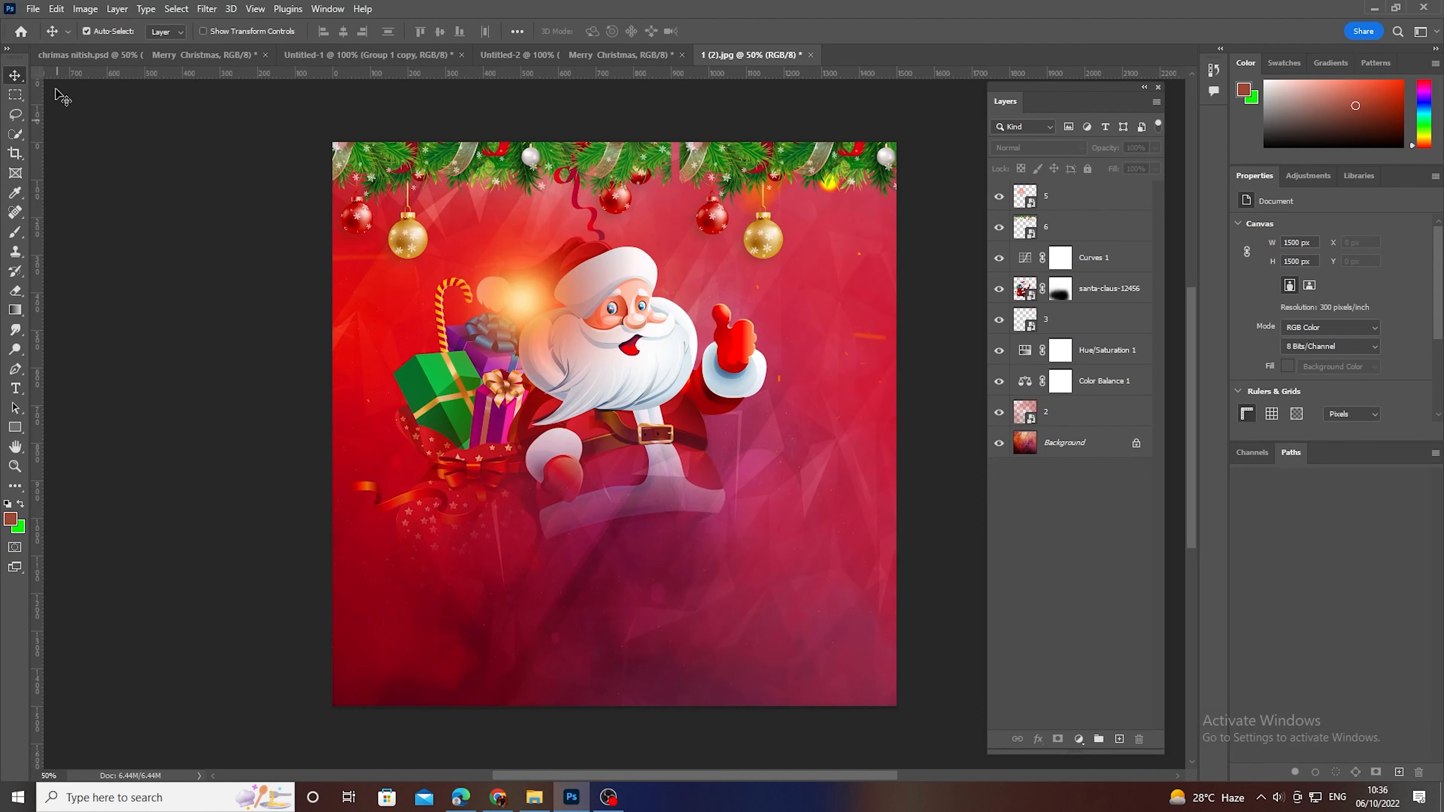
left_click(31, 8)
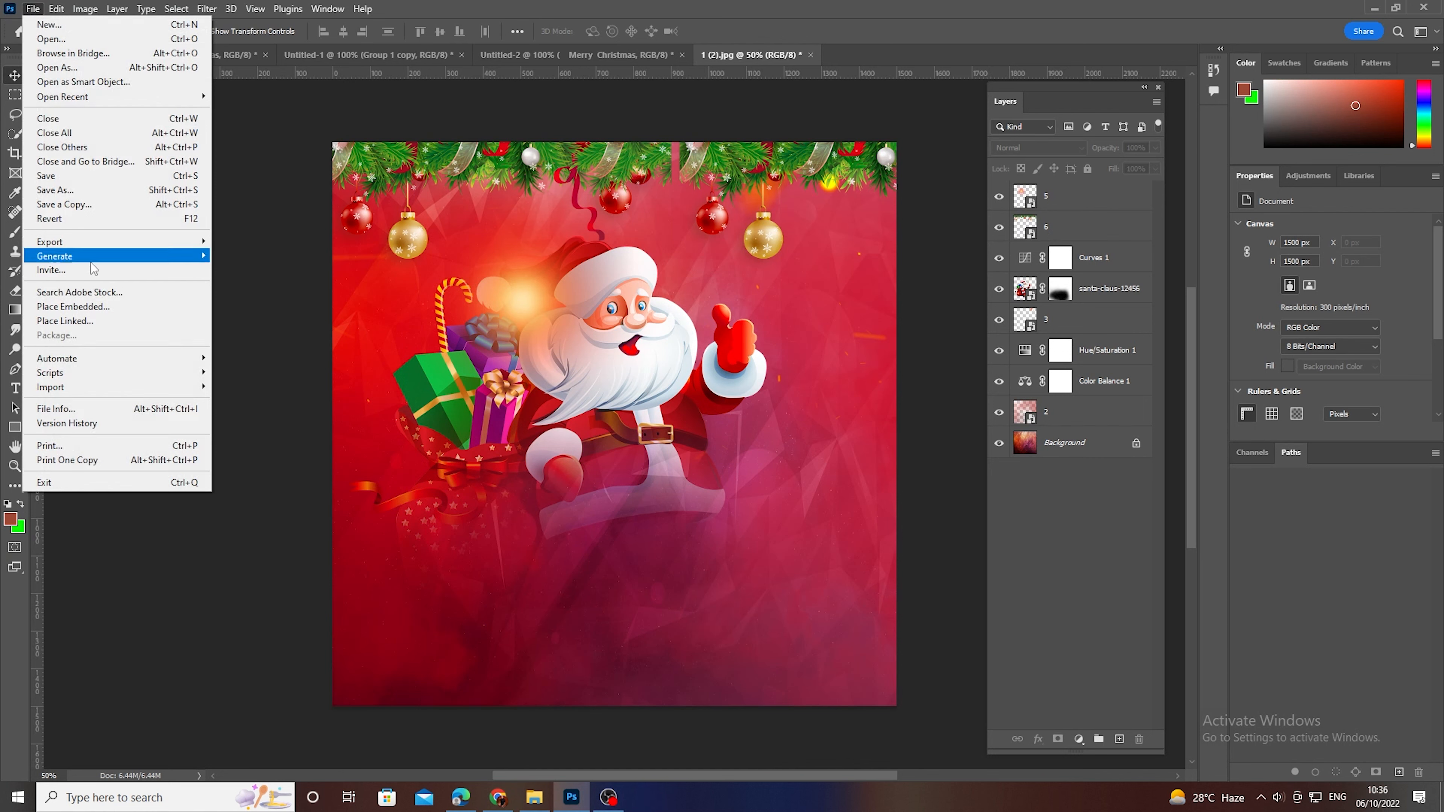
left_click(94, 308)
double_click(668, 124)
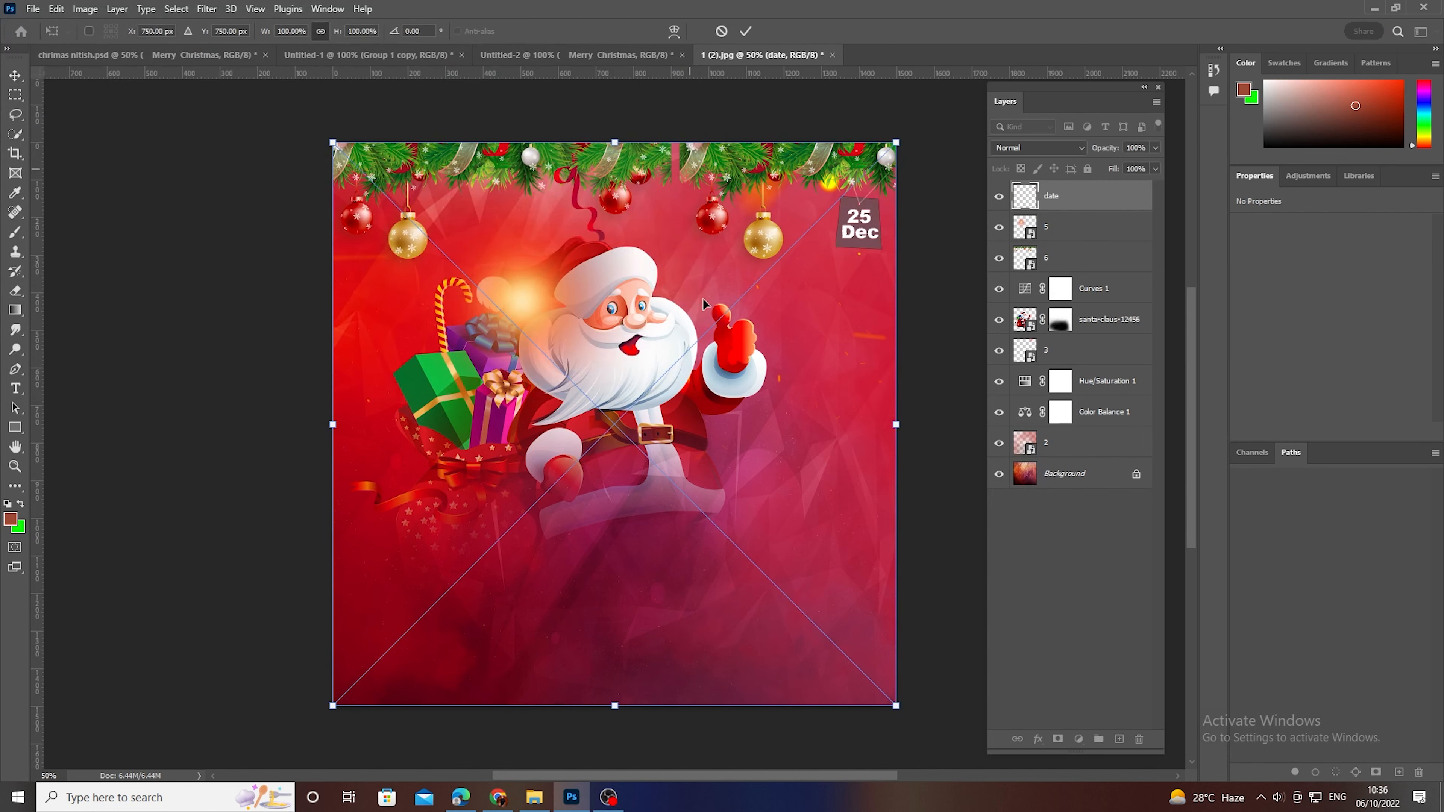
mouse_move(731, 445)
left_mouse_down()
mouse_move(742, 459)
mouse_move(720, 451)
left_mouse_up()
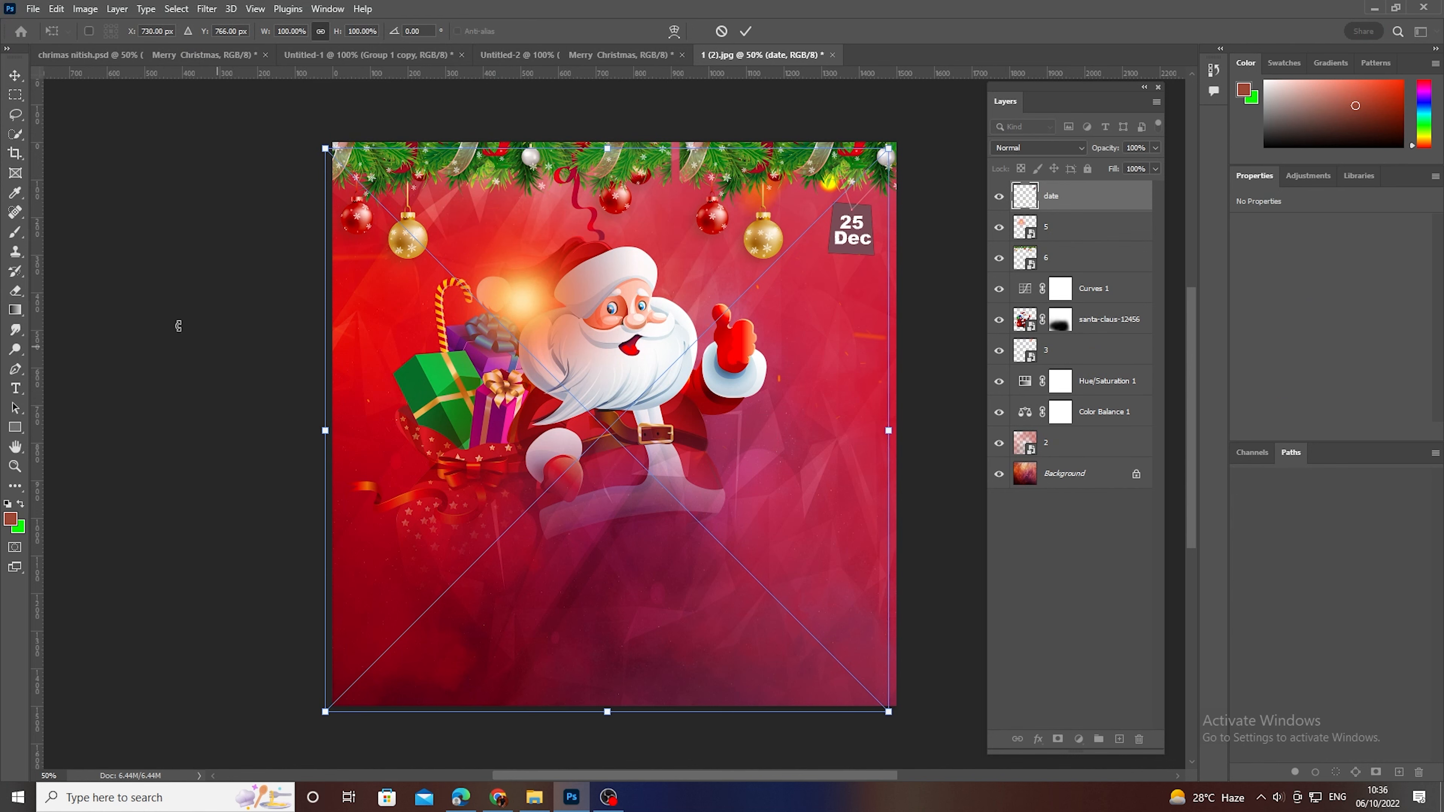
key("Return")
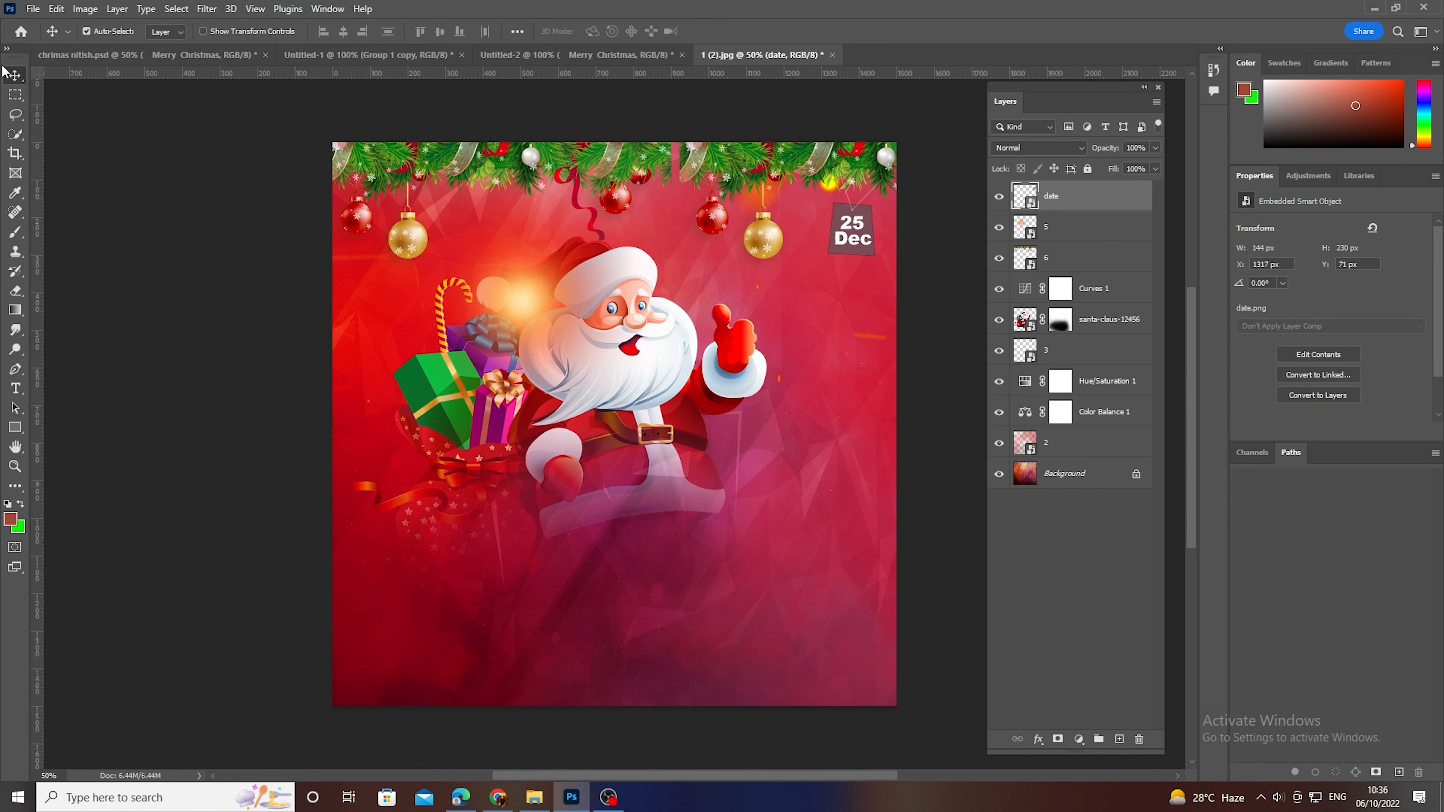
Embed the sparks image 4 over the whole canvas and apply the Overlay blend mode to it
left_click(33, 8)
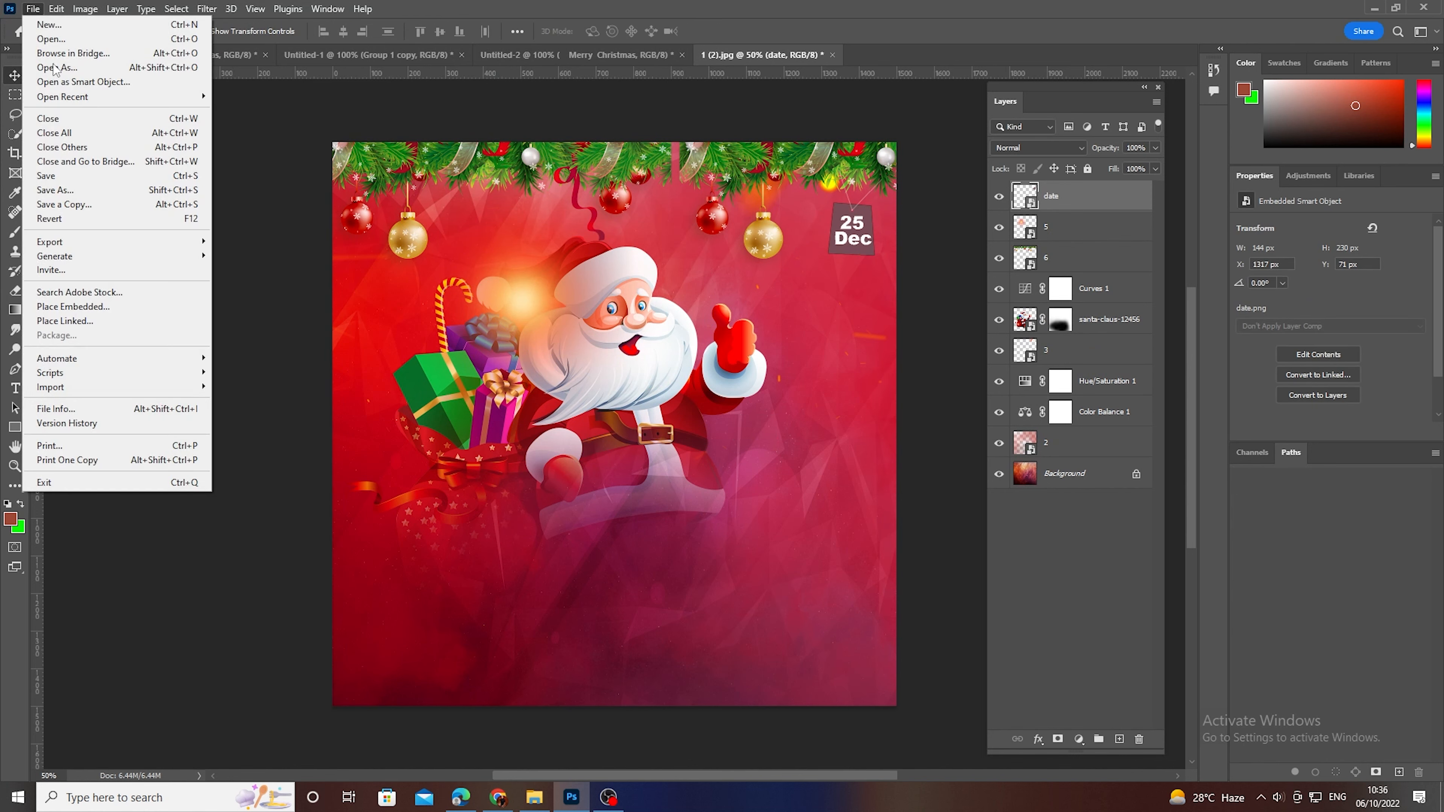
left_click(72, 308)
double_click(422, 120)
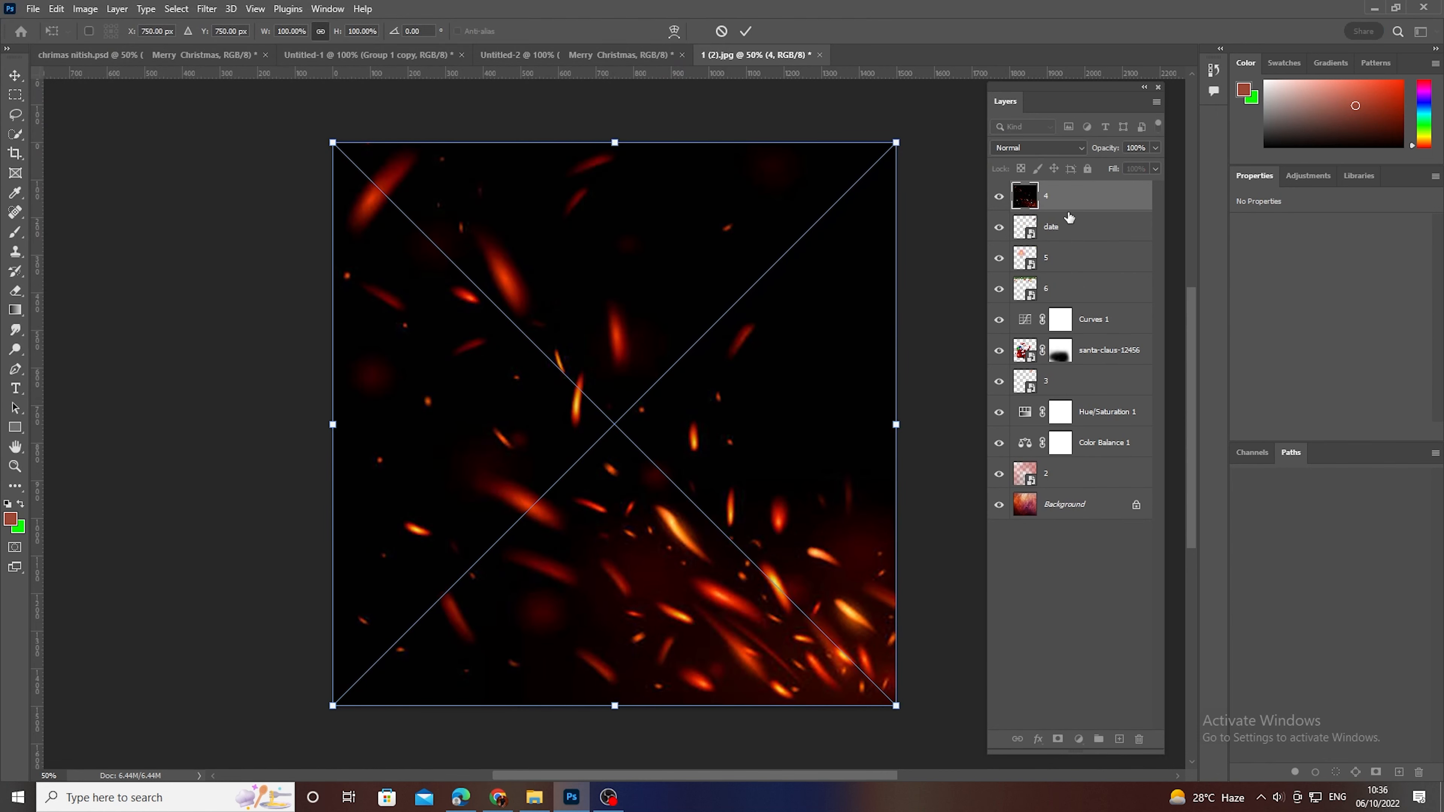
left_click(1035, 147)
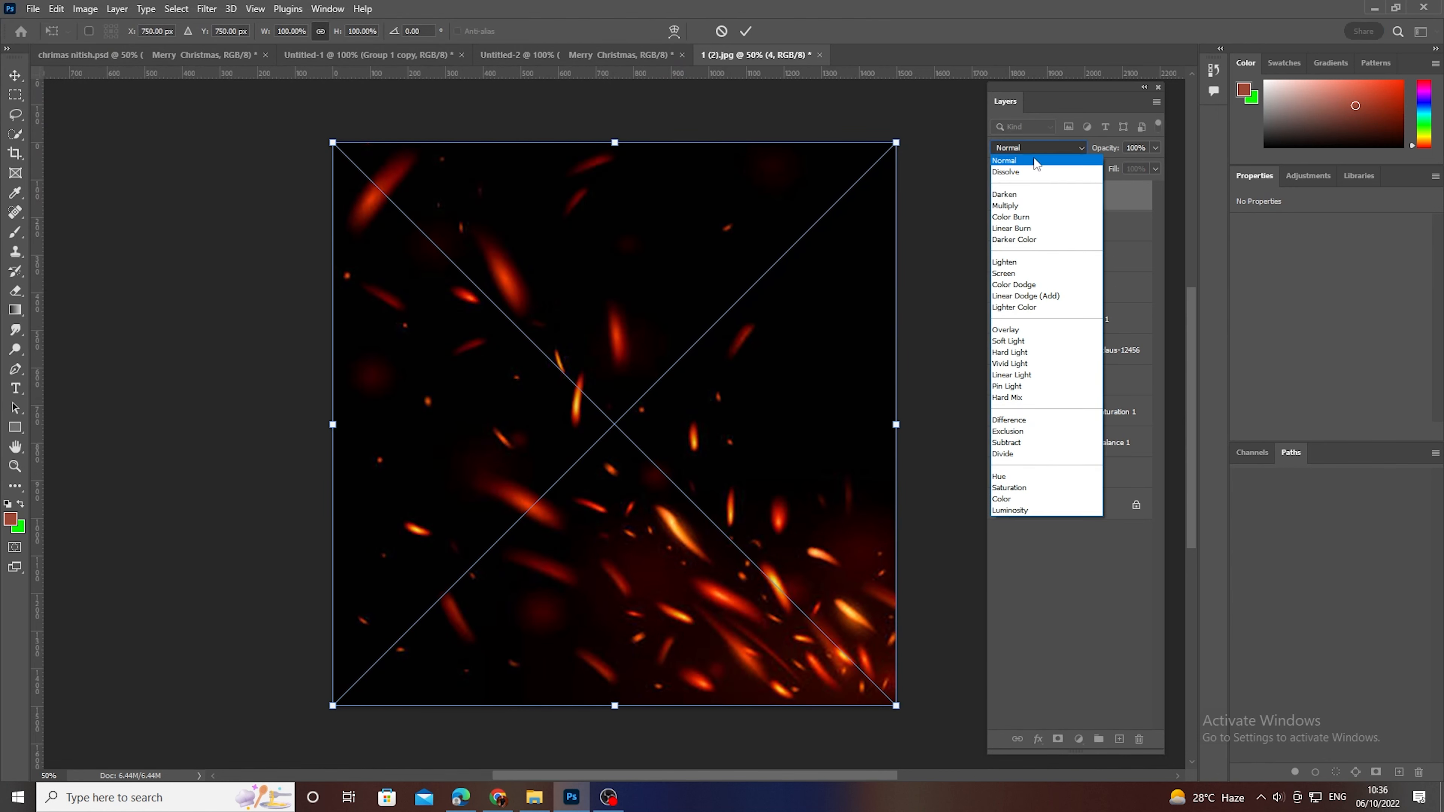
left_click(1029, 336)
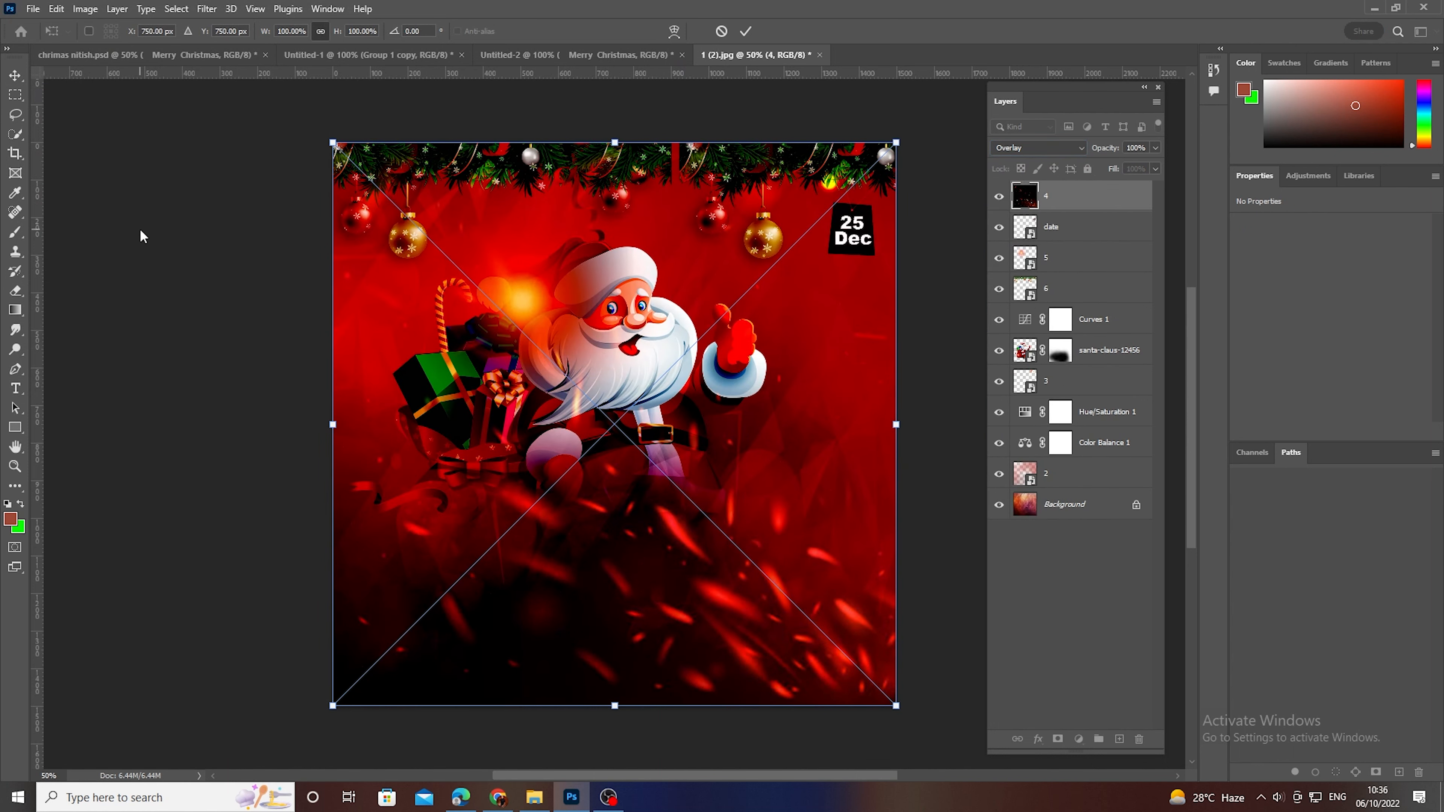
key("Return")
Set the sparks layer's blend mode to Screen, then move it down and left and place it directly above layer 2
left_click(1017, 150)
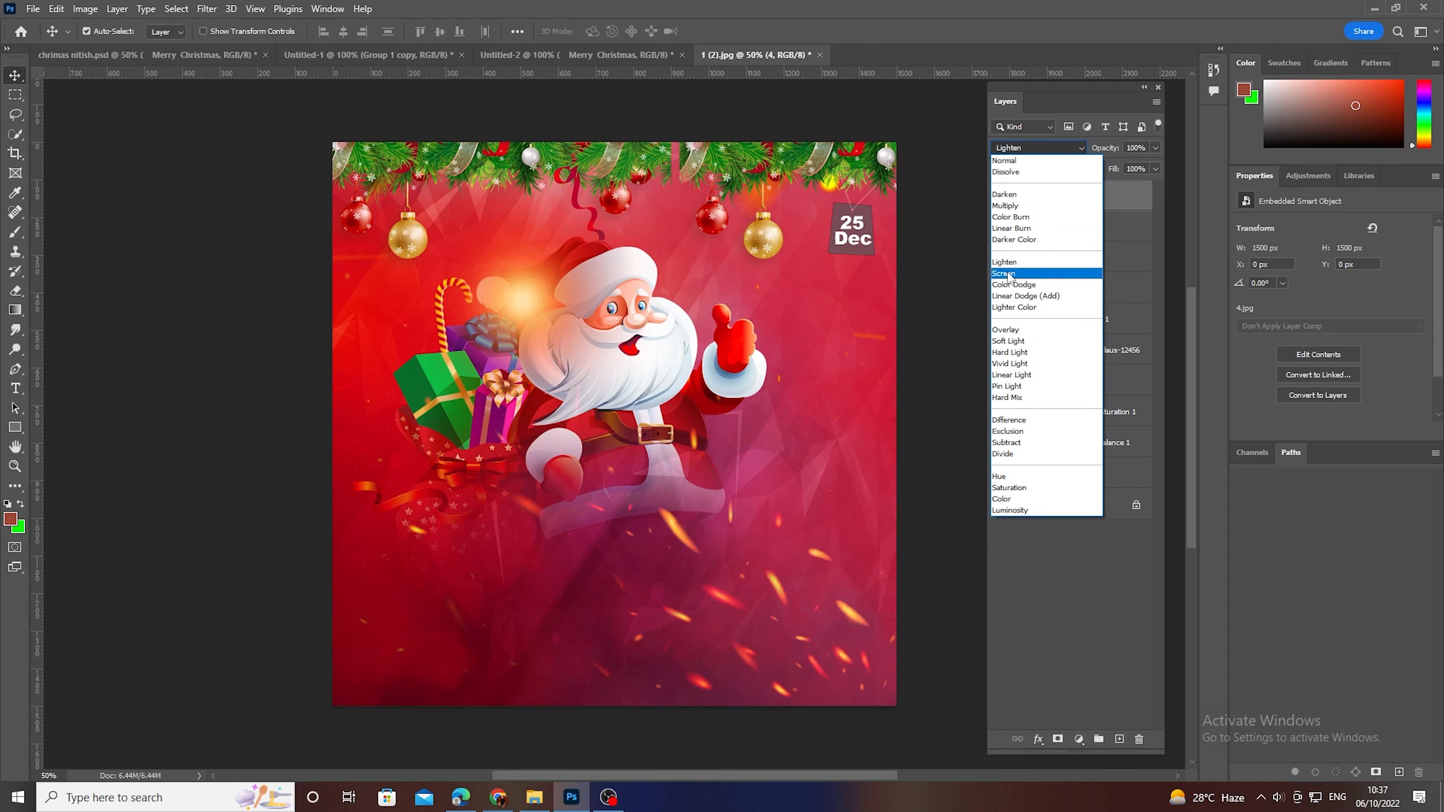
left_click(1004, 273)
left_click_drag(666, 638, 555, 737)
left_click_drag(1089, 192, 1094, 463)
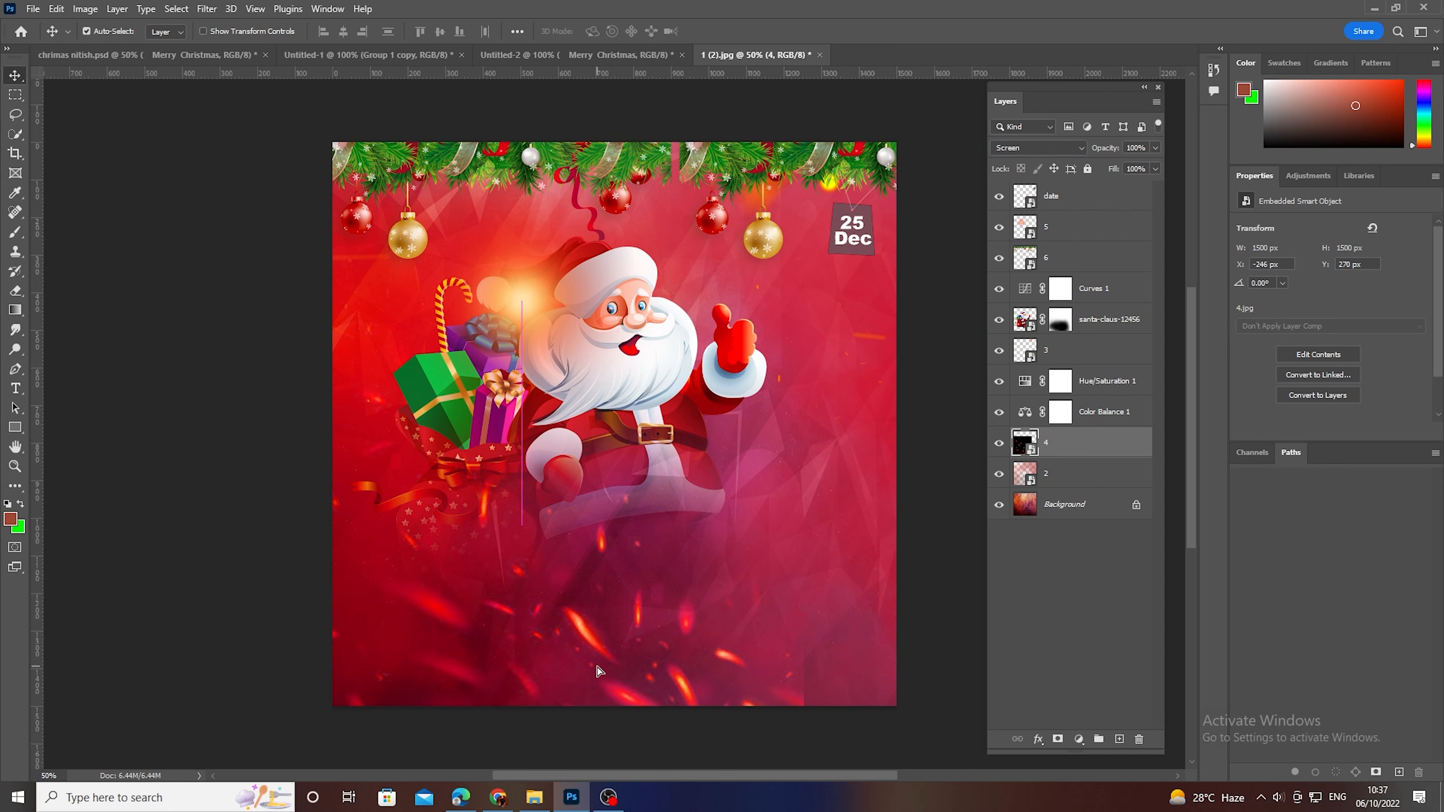
Switch to the Untitled-1 document with the HAPPY CHRISTMAS DAY lettering and lock its Color Fill 1 layer
left_click(584, 55)
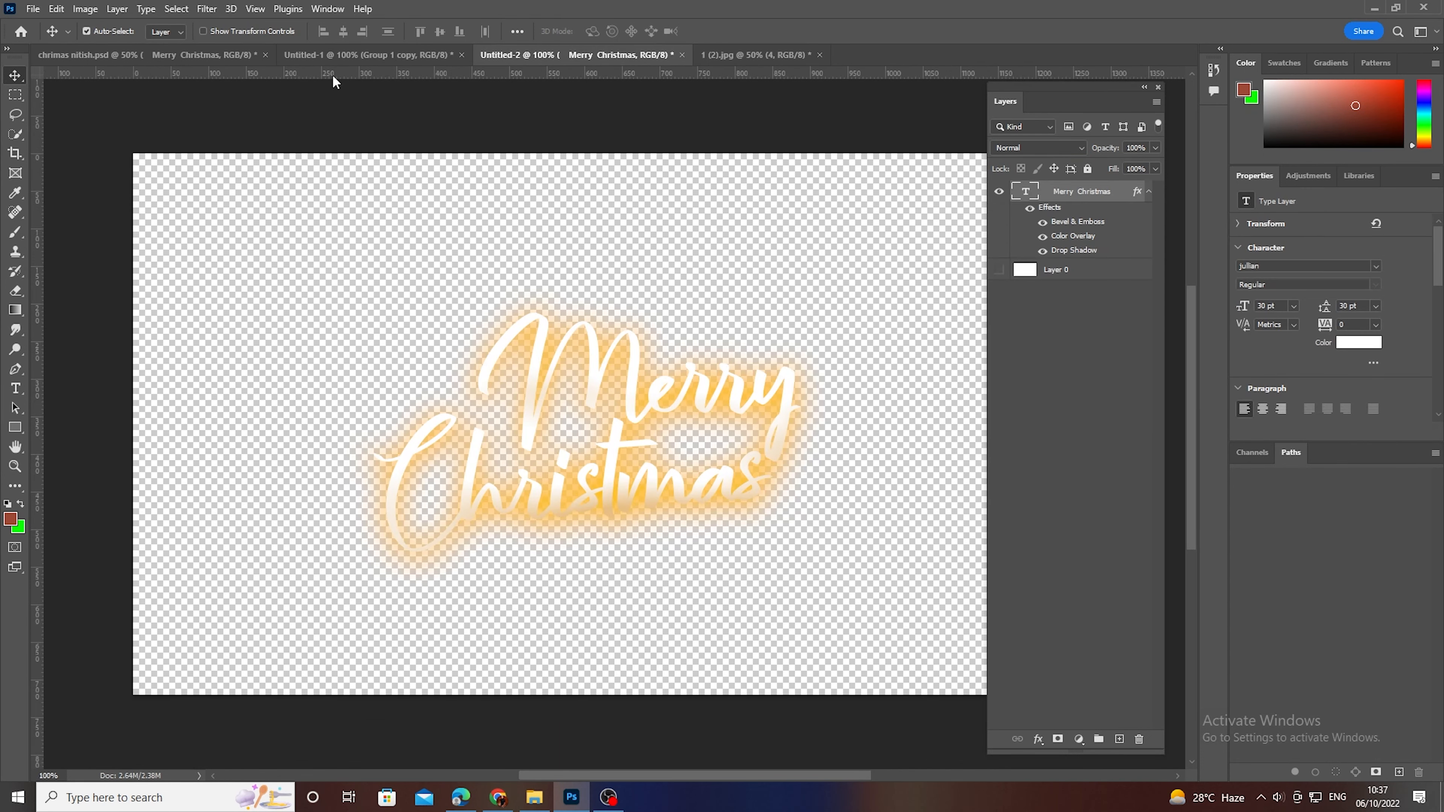
left_click(358, 54)
left_click(512, 314)
key("ctrl+shift+Tab")
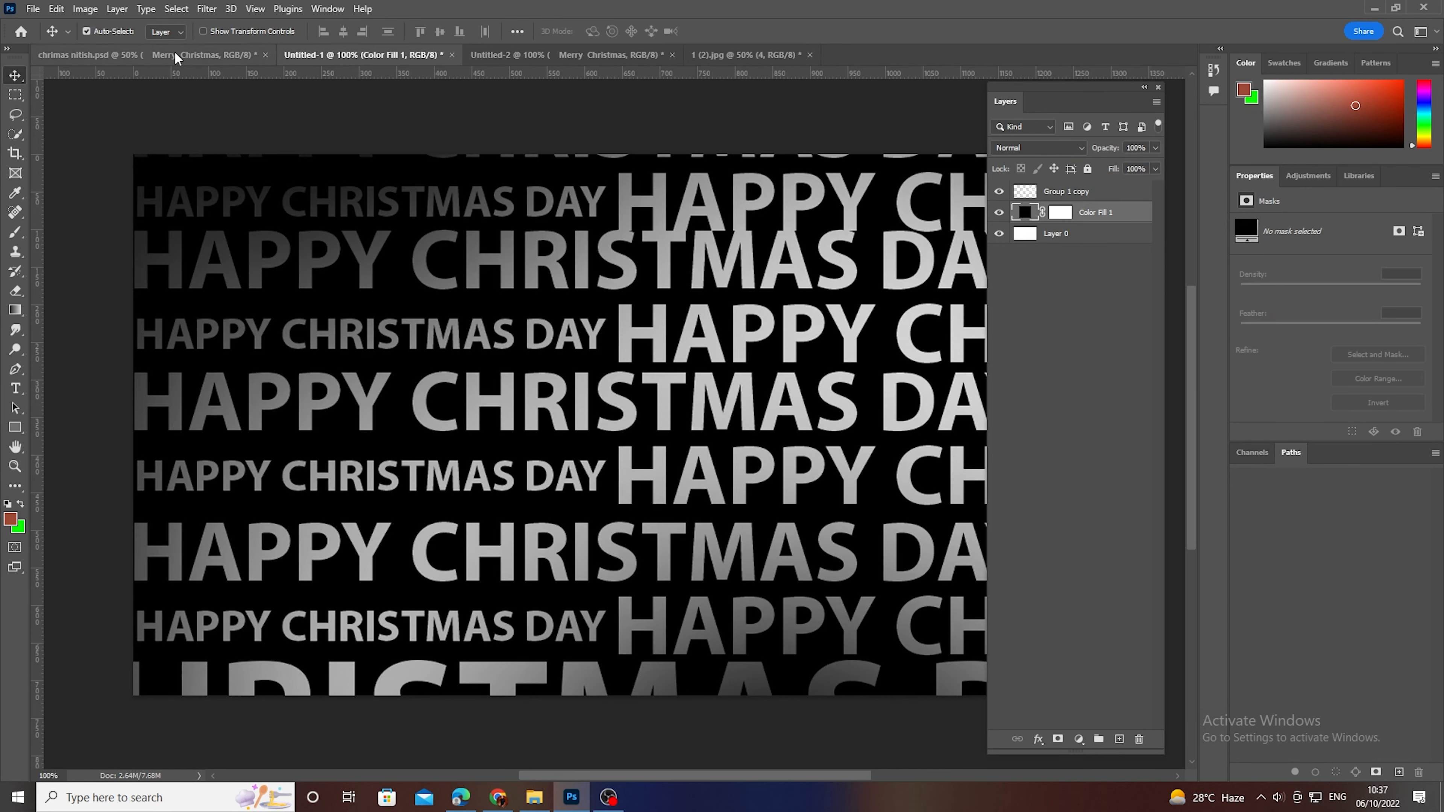
left_click(356, 55)
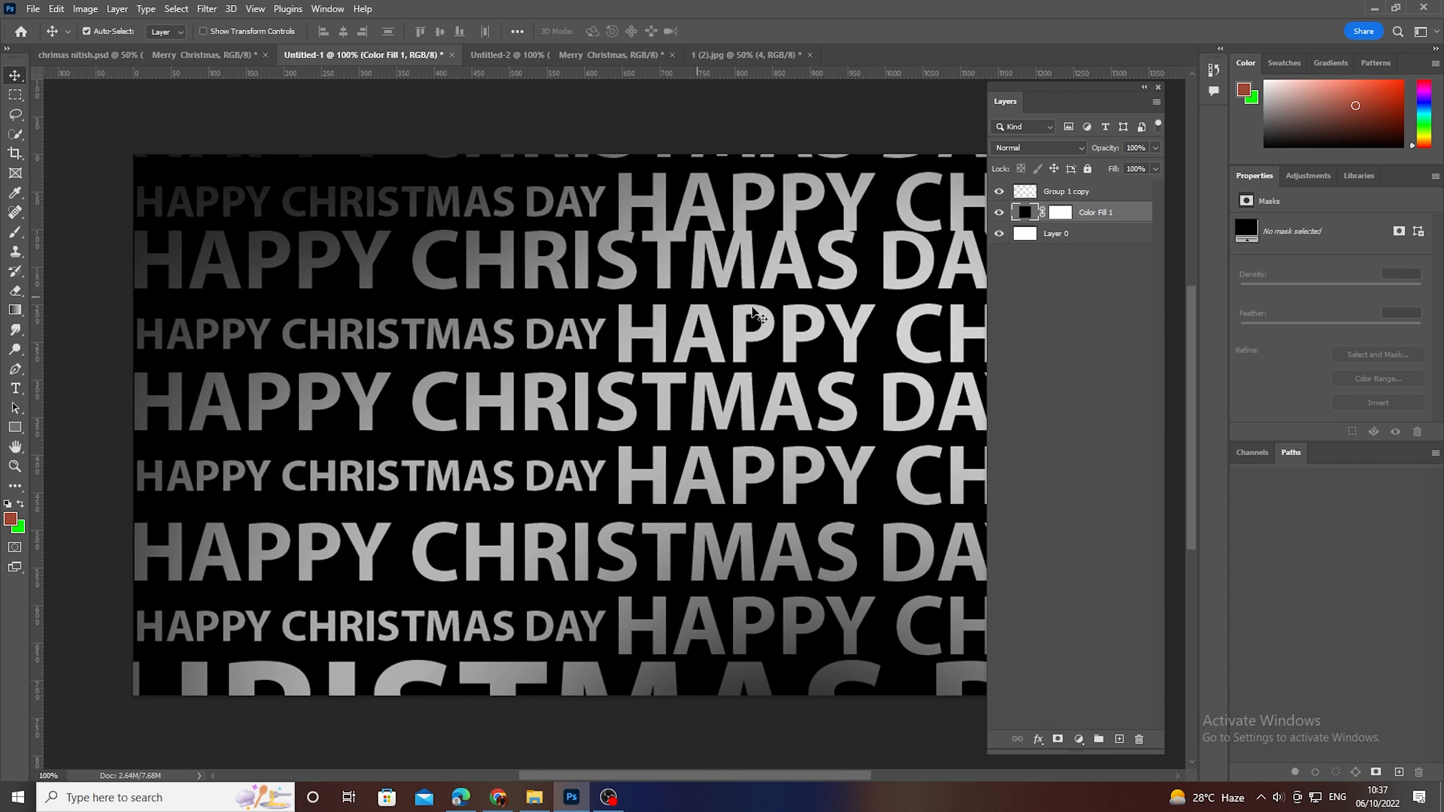
left_click(1064, 192)
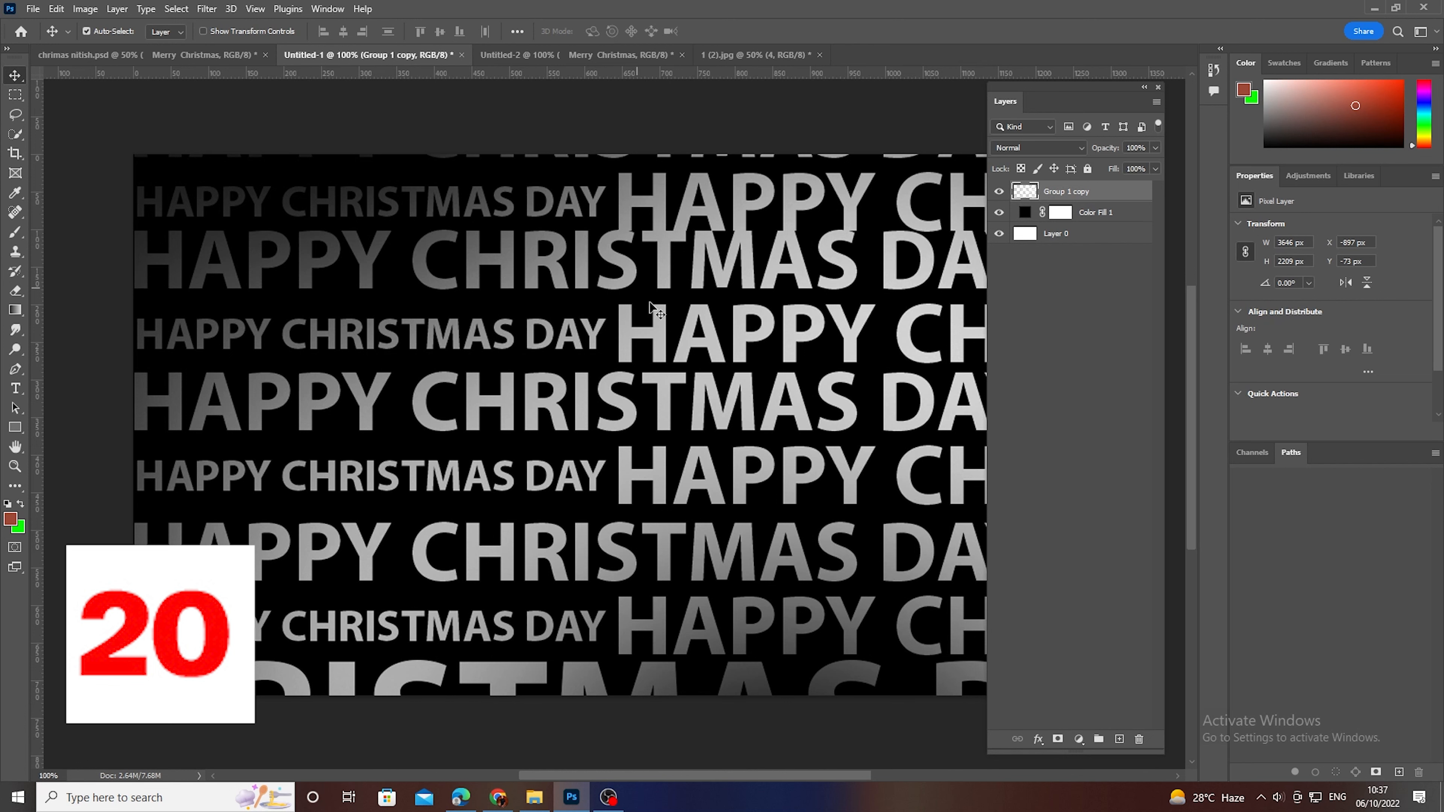
left_click(1121, 221)
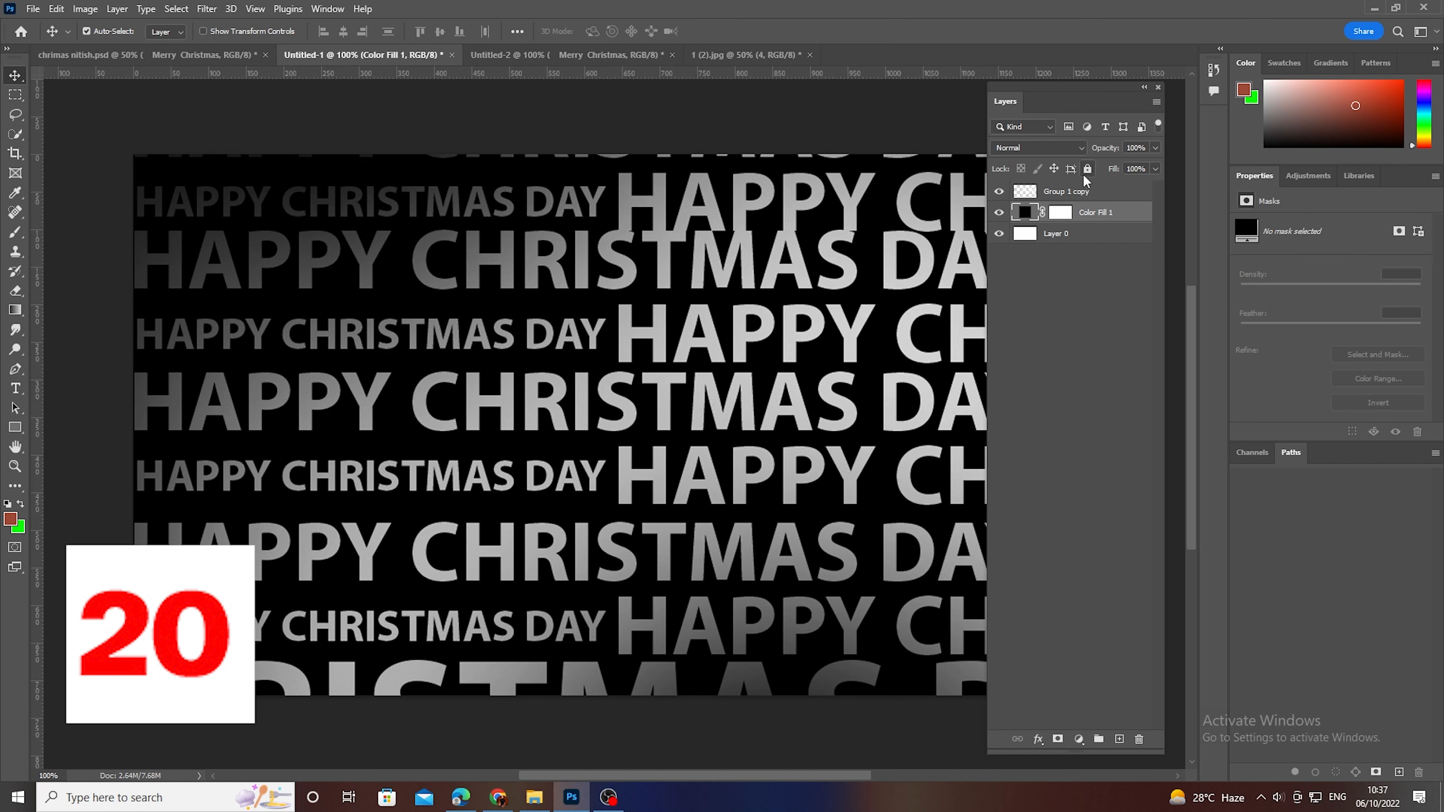
left_click(1088, 169)
Copy the Group 1 copy lettering layer into the 1 (2).jpg poster, above the sparks layer
left_click(944, 313)
left_click_drag(944, 313, 173, 57)
left_click_drag(401, 57, 600, 49)
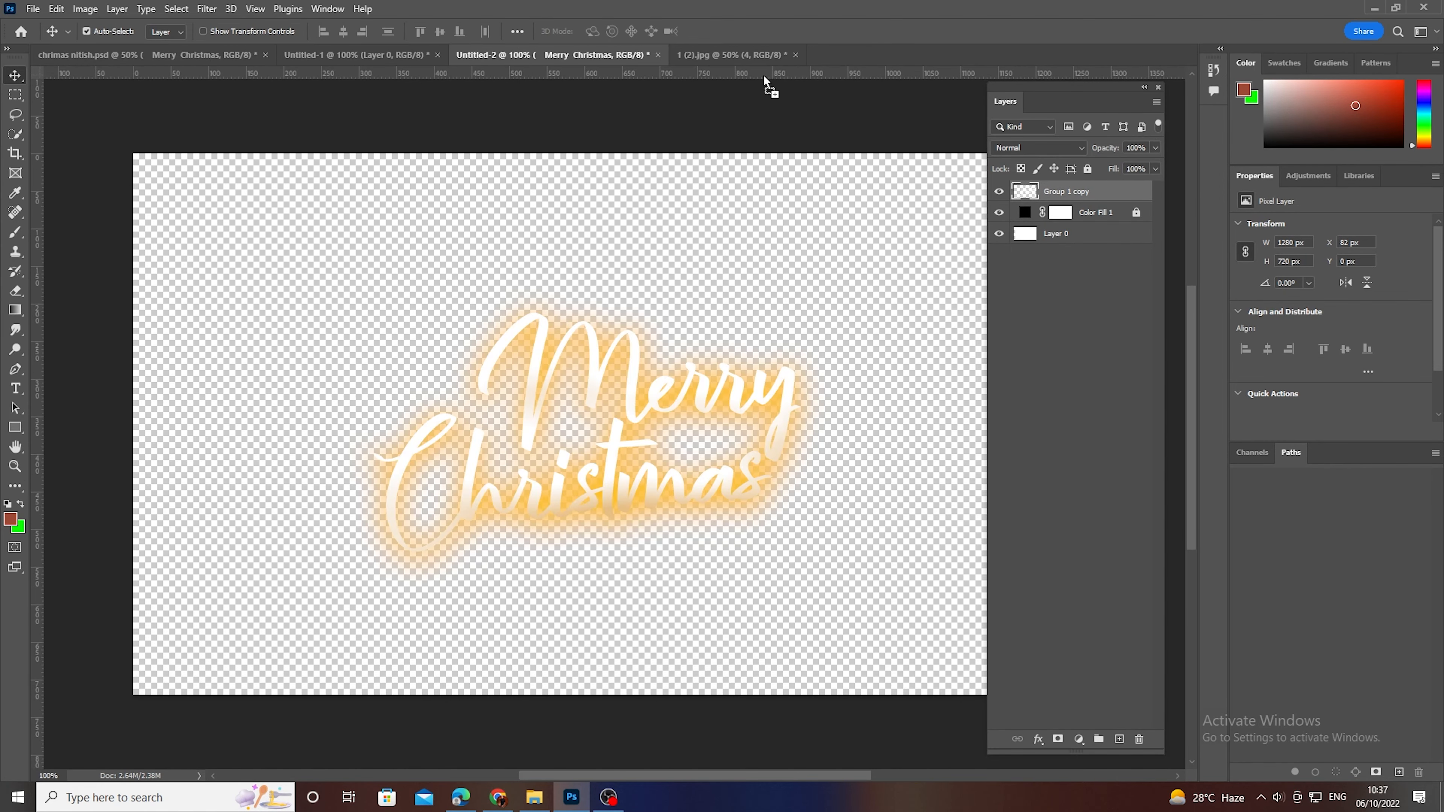
left_click_drag(729, 59, 731, 309)
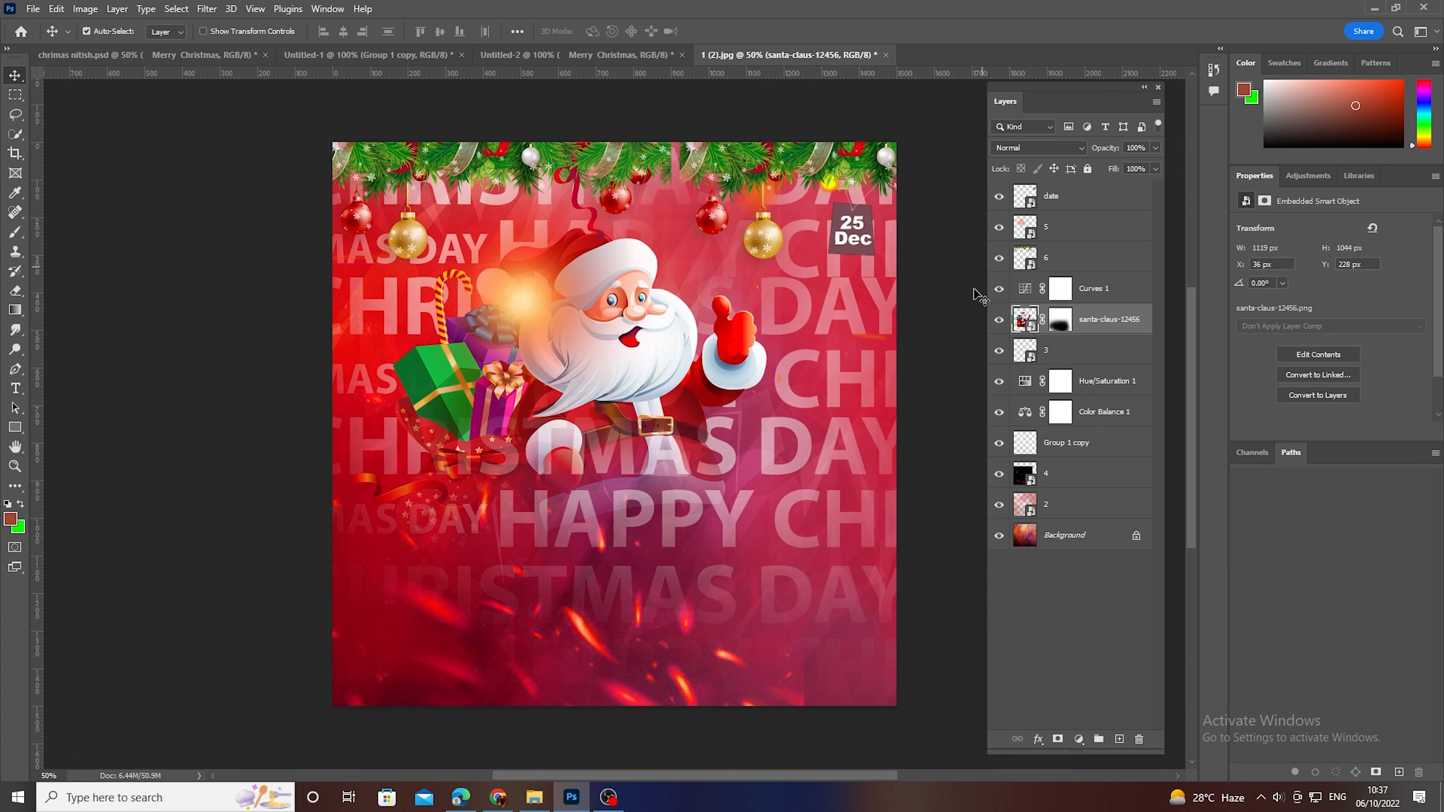
Rasterize the santa-claus-12456 smart object with the Brush tool and switch back to the Move tool
left_click(15, 231)
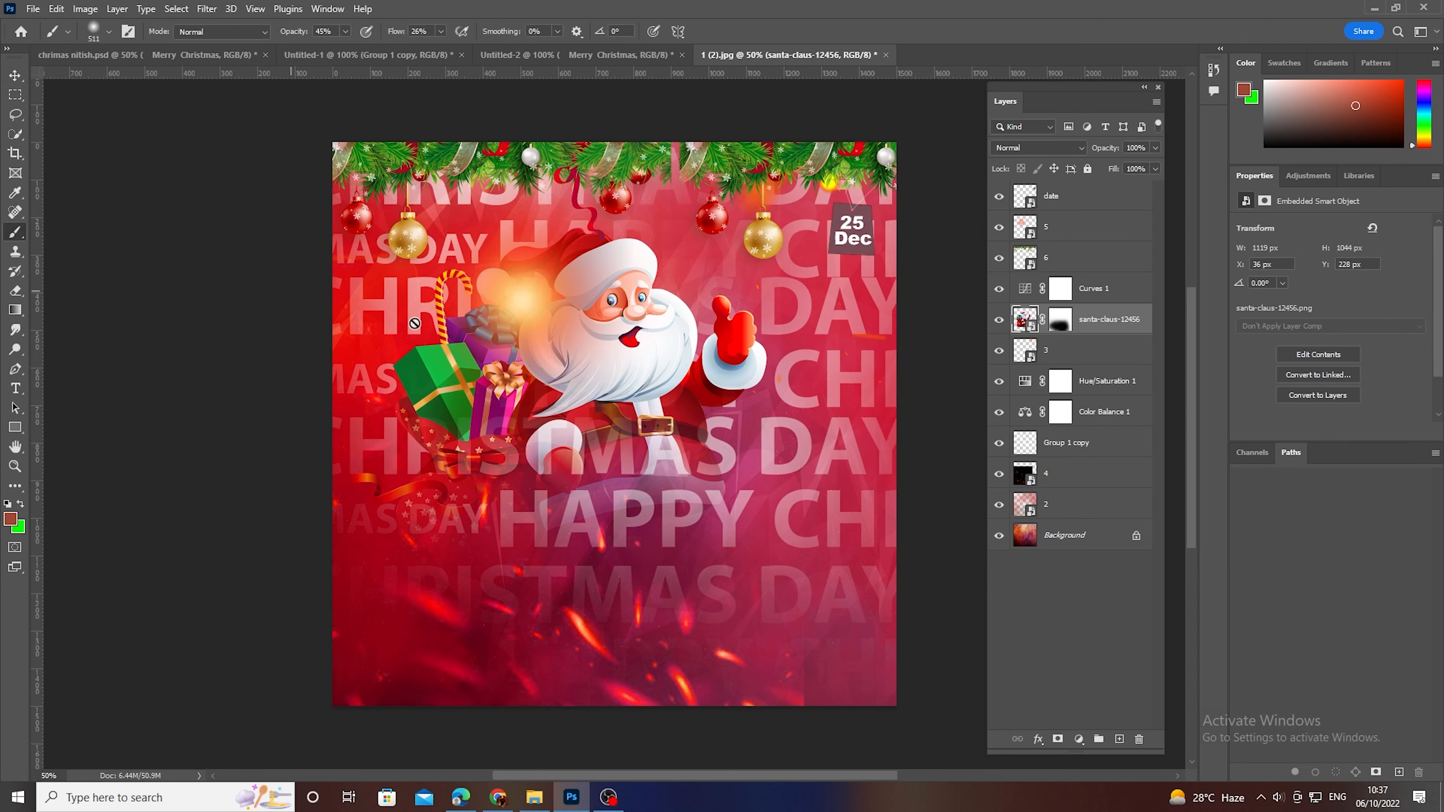
left_click(793, 388)
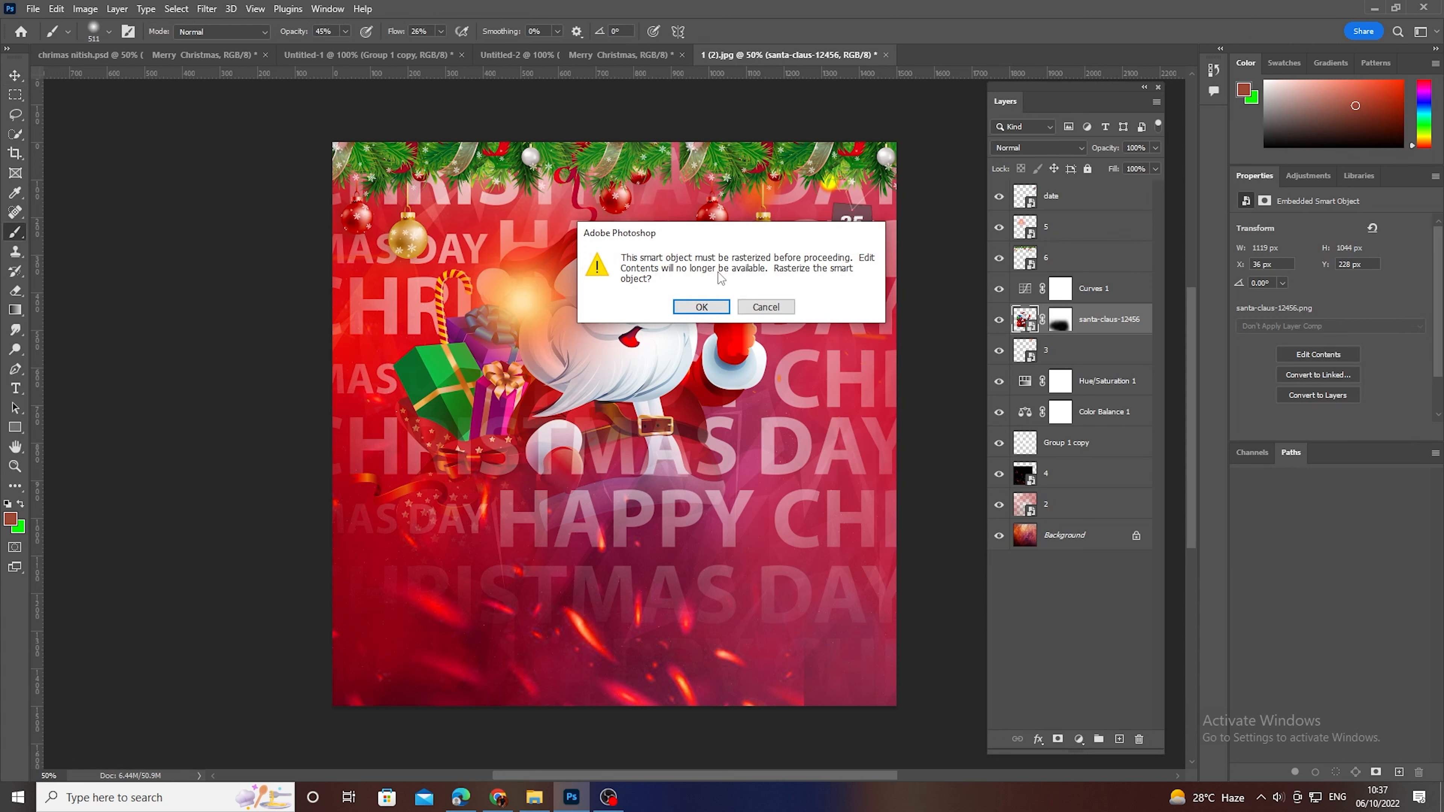
left_click(702, 303)
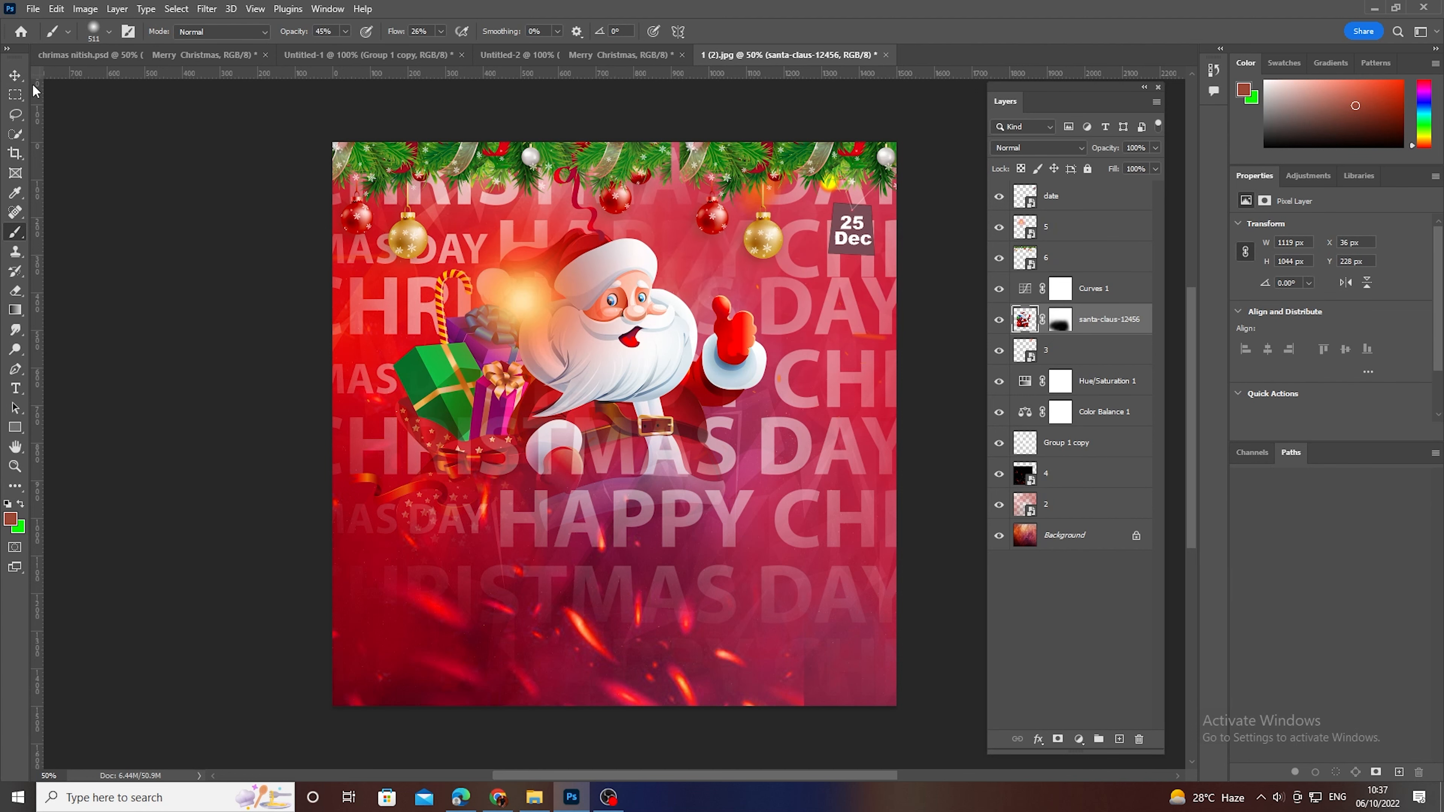
left_click(22, 74)
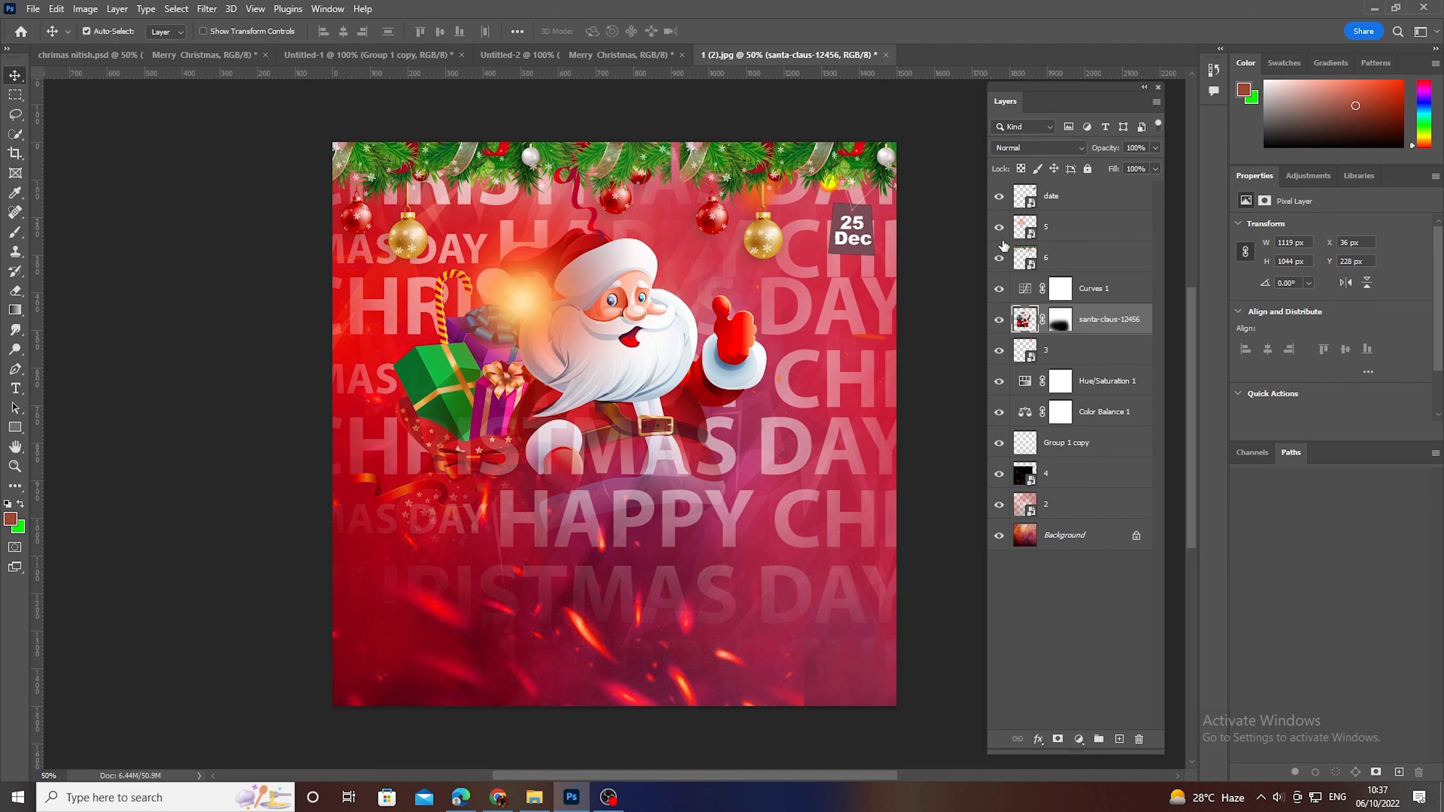
Toggle the visibility of layers 6, date, 3 and Group 1 copy to identify what each contains
left_click(999, 257)
left_click(999, 258)
left_click(998, 196)
left_click(999, 196)
left_click(999, 351)
left_click(1000, 352)
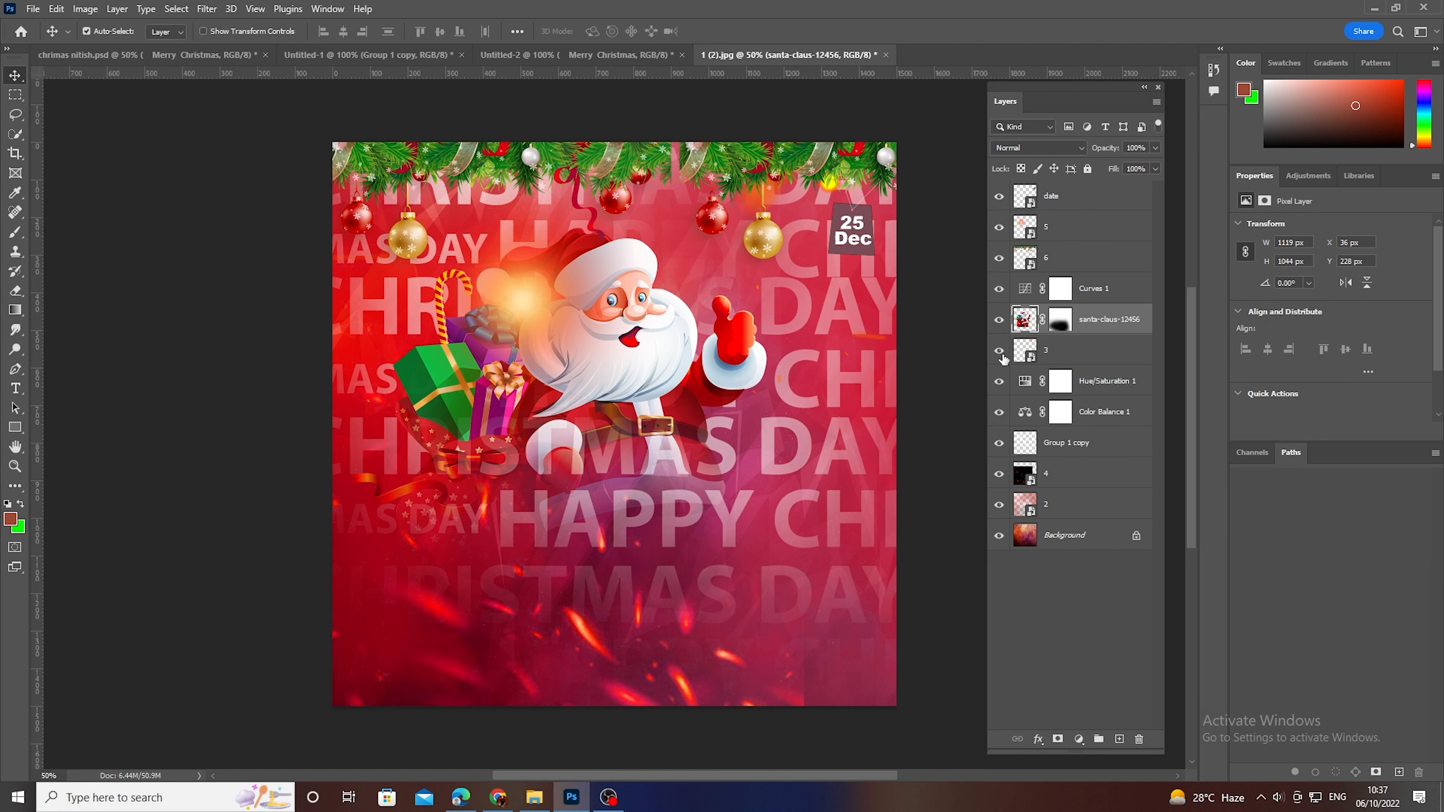
left_click(999, 442)
Move the Group 1 copy lettering layer beneath layer 2, directly above the Background
double_click(1069, 442)
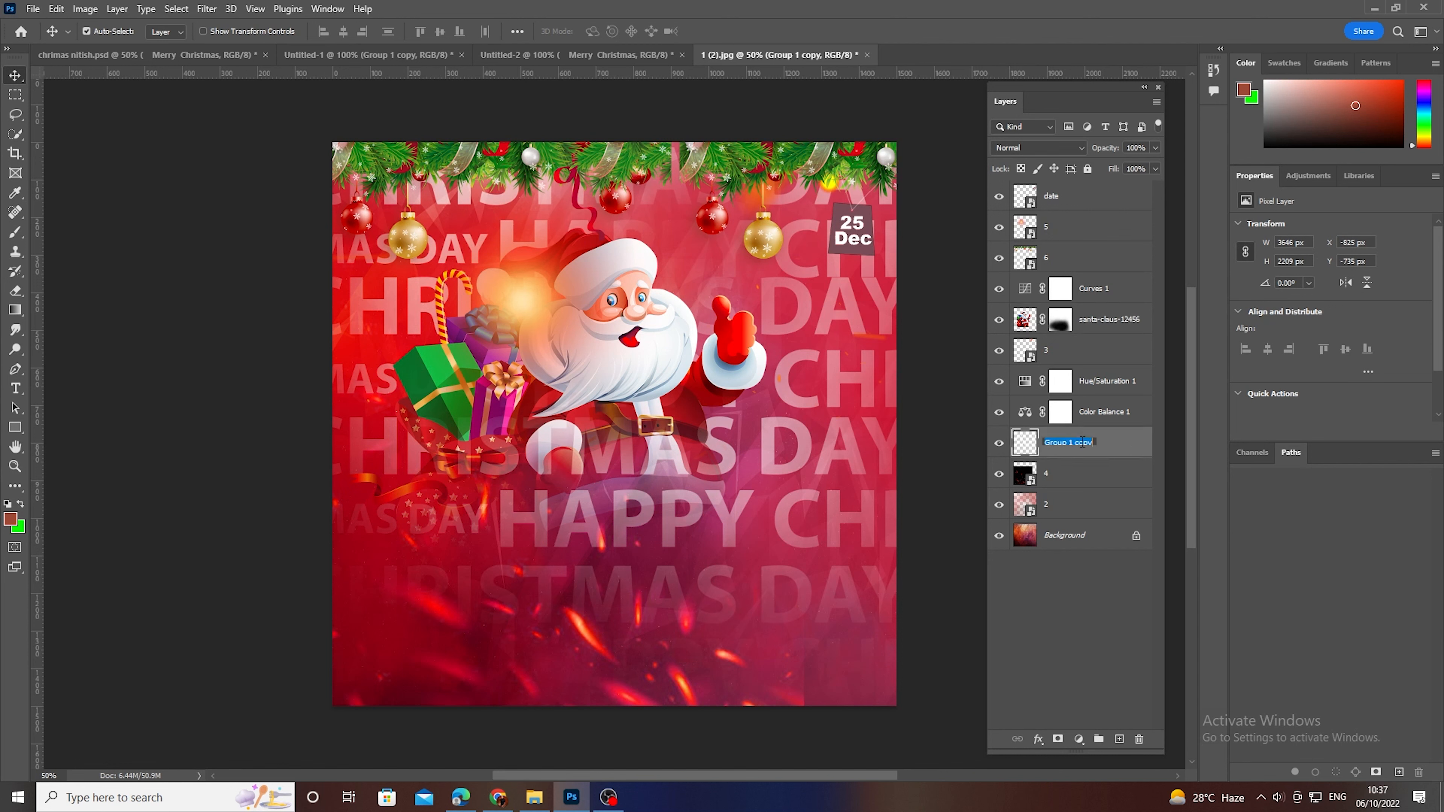
left_click(1113, 423)
left_click_drag(1090, 445, 1075, 522)
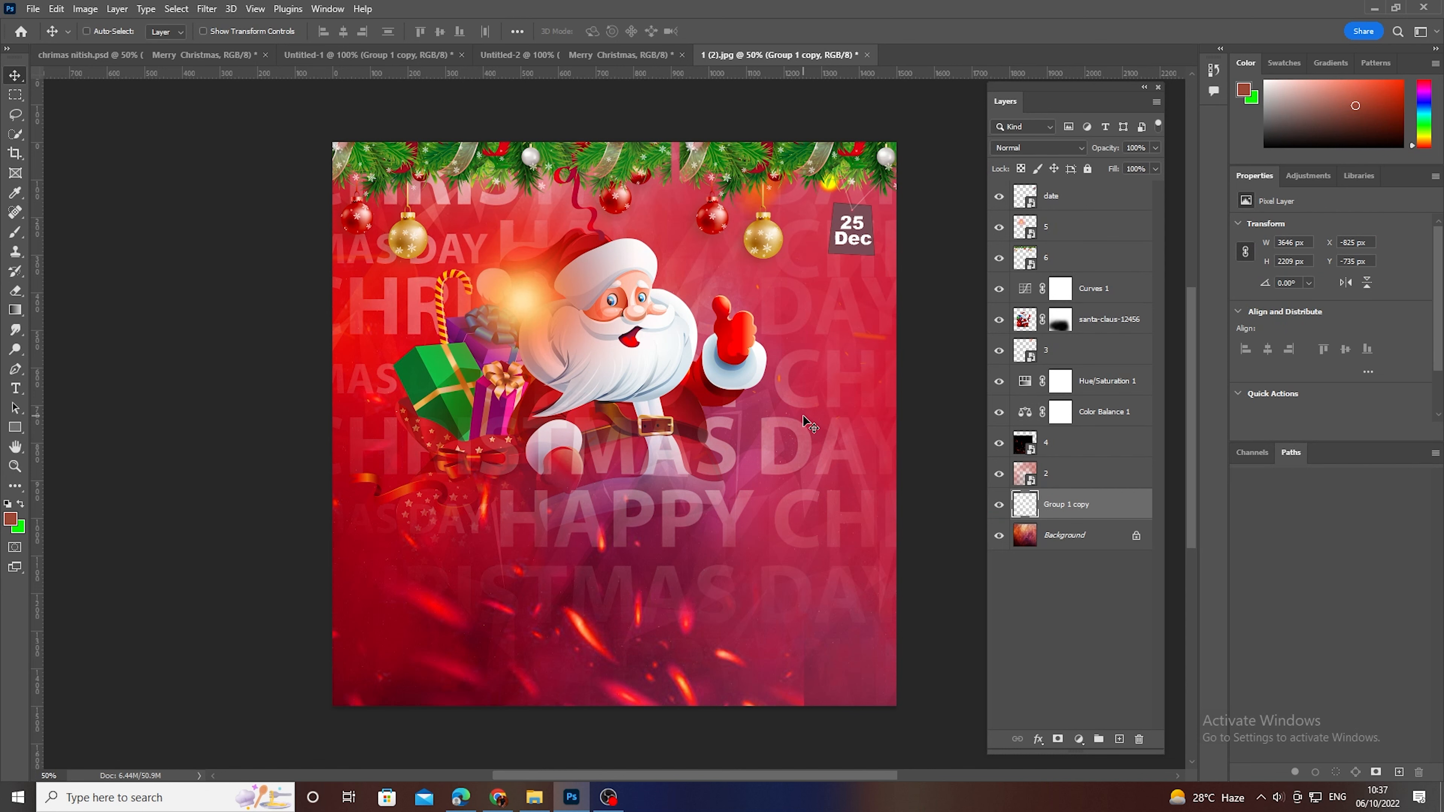
Shift the lettering down and left to X 934 px, Y 495.5 px and set its blend mode to Overlay
key("ctrl+t")
left_click_drag(766, 479, 743, 528)
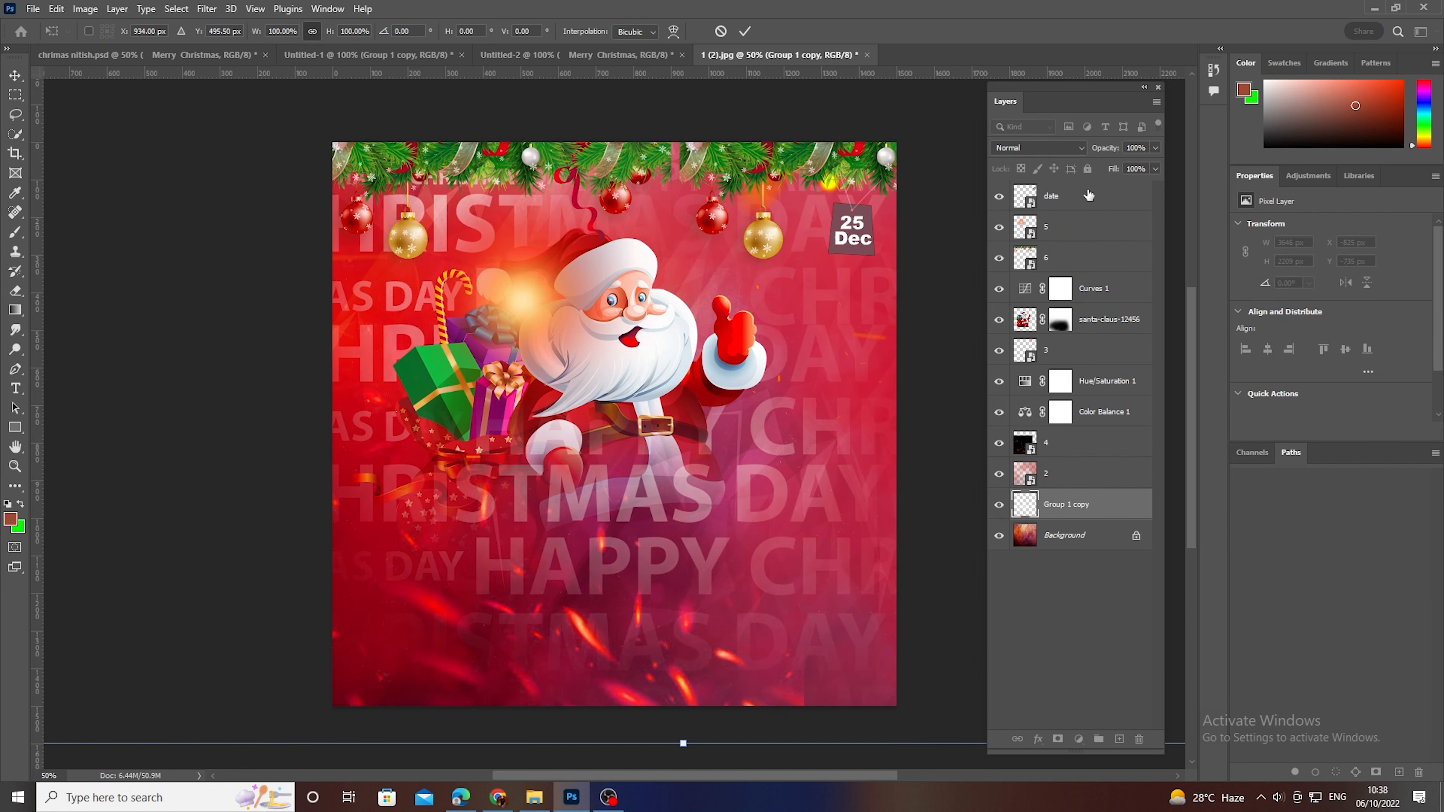
left_click(1034, 149)
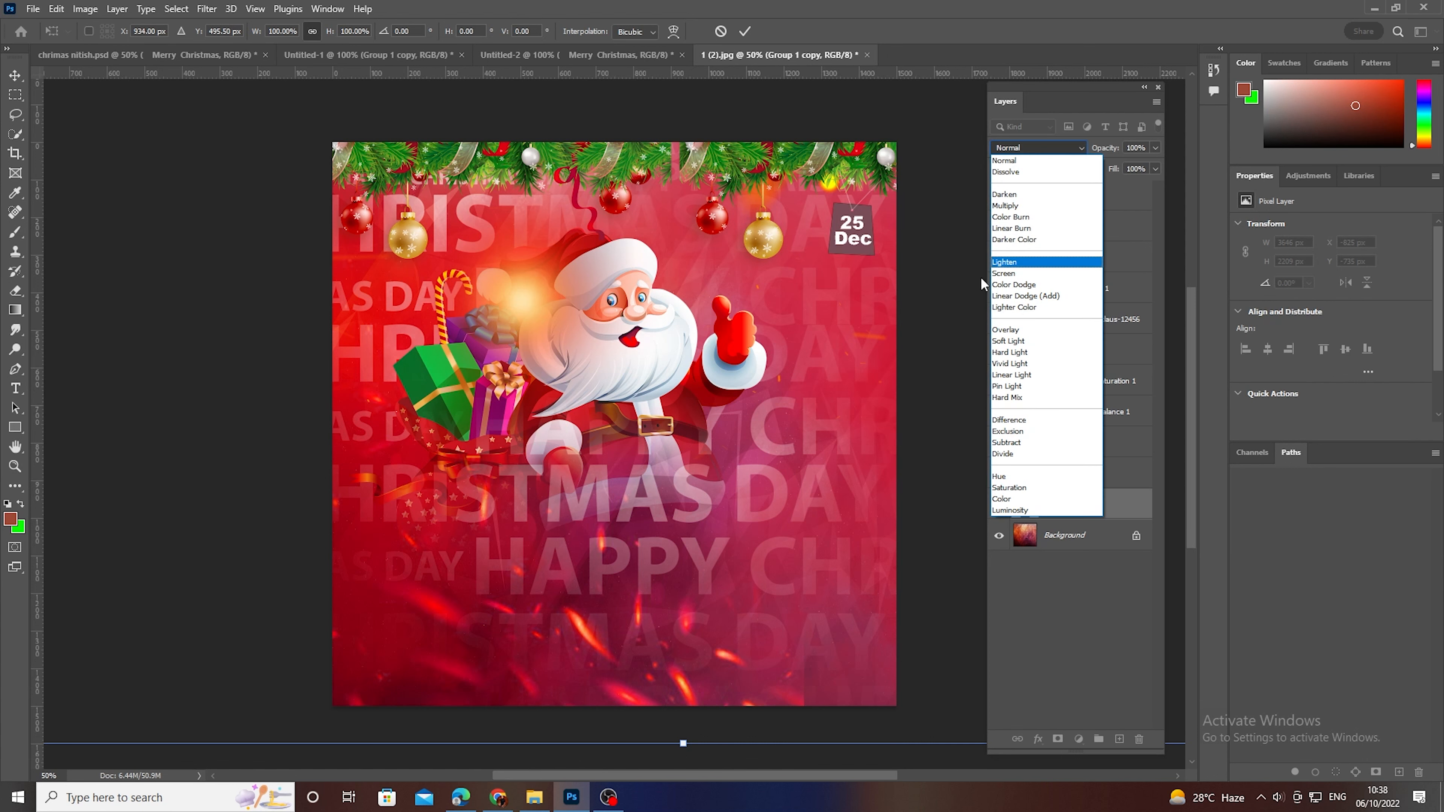
left_click(1008, 334)
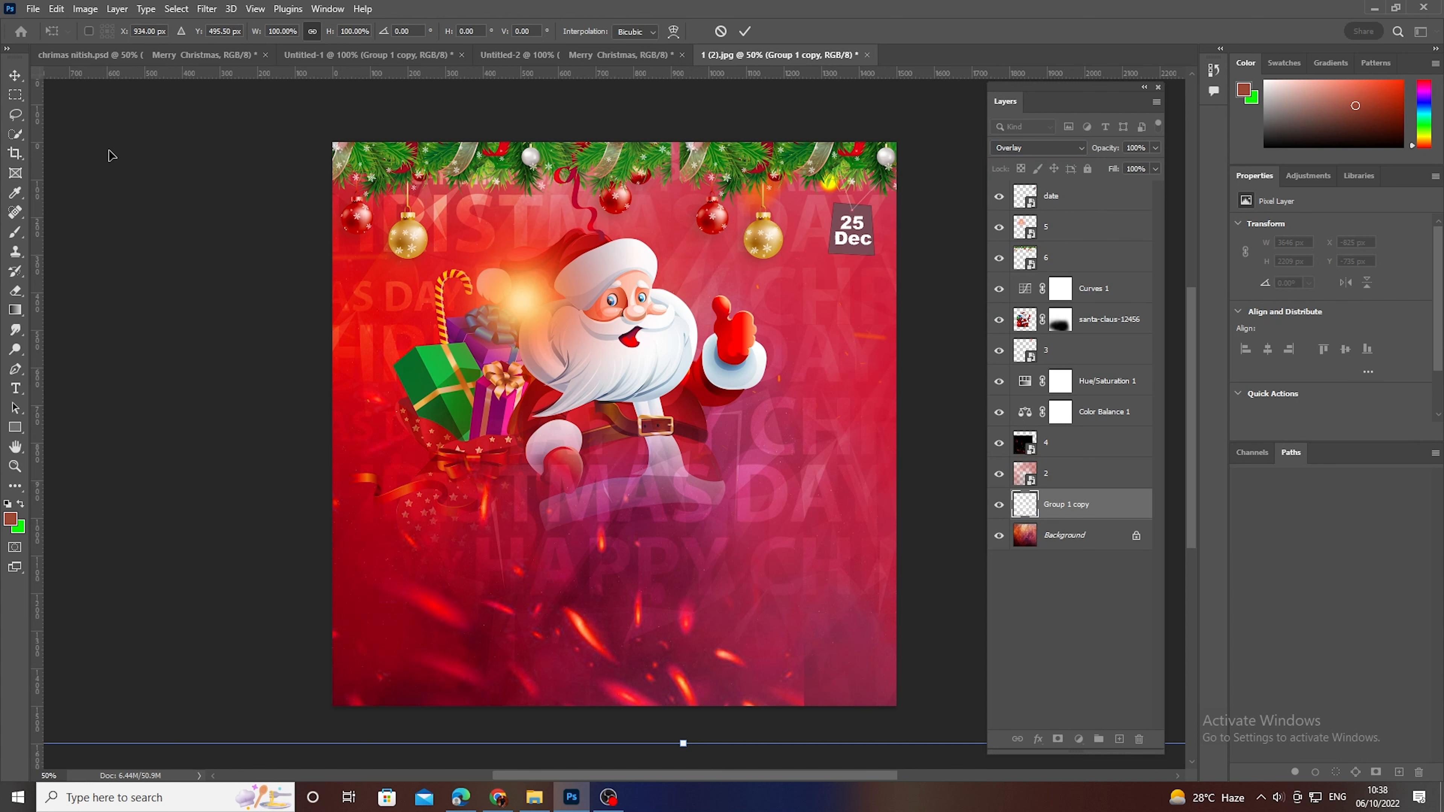
key("Return")
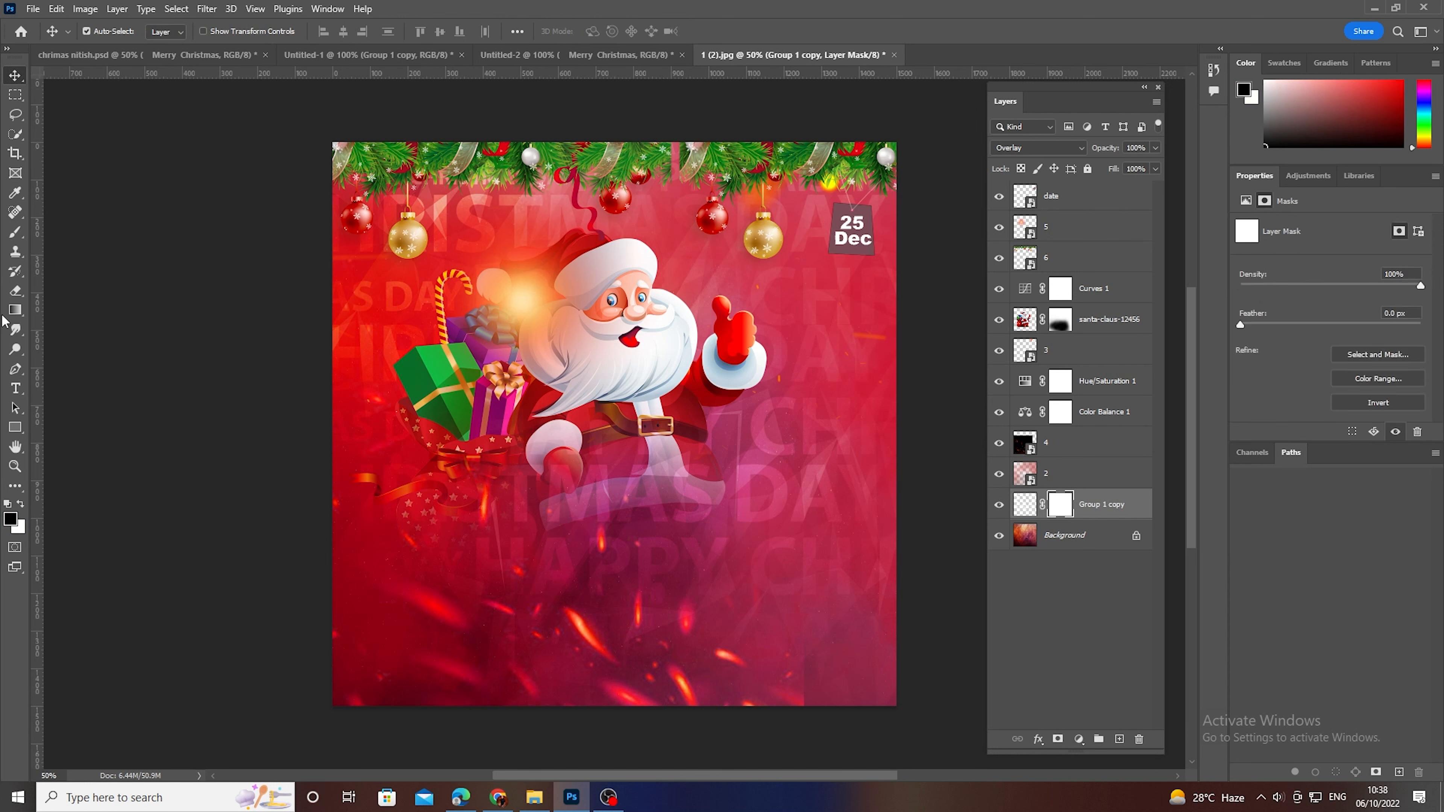
Add a layer mask to the lettering and paint it with a soft black brush to fade the words below Santa
left_click(16, 231)
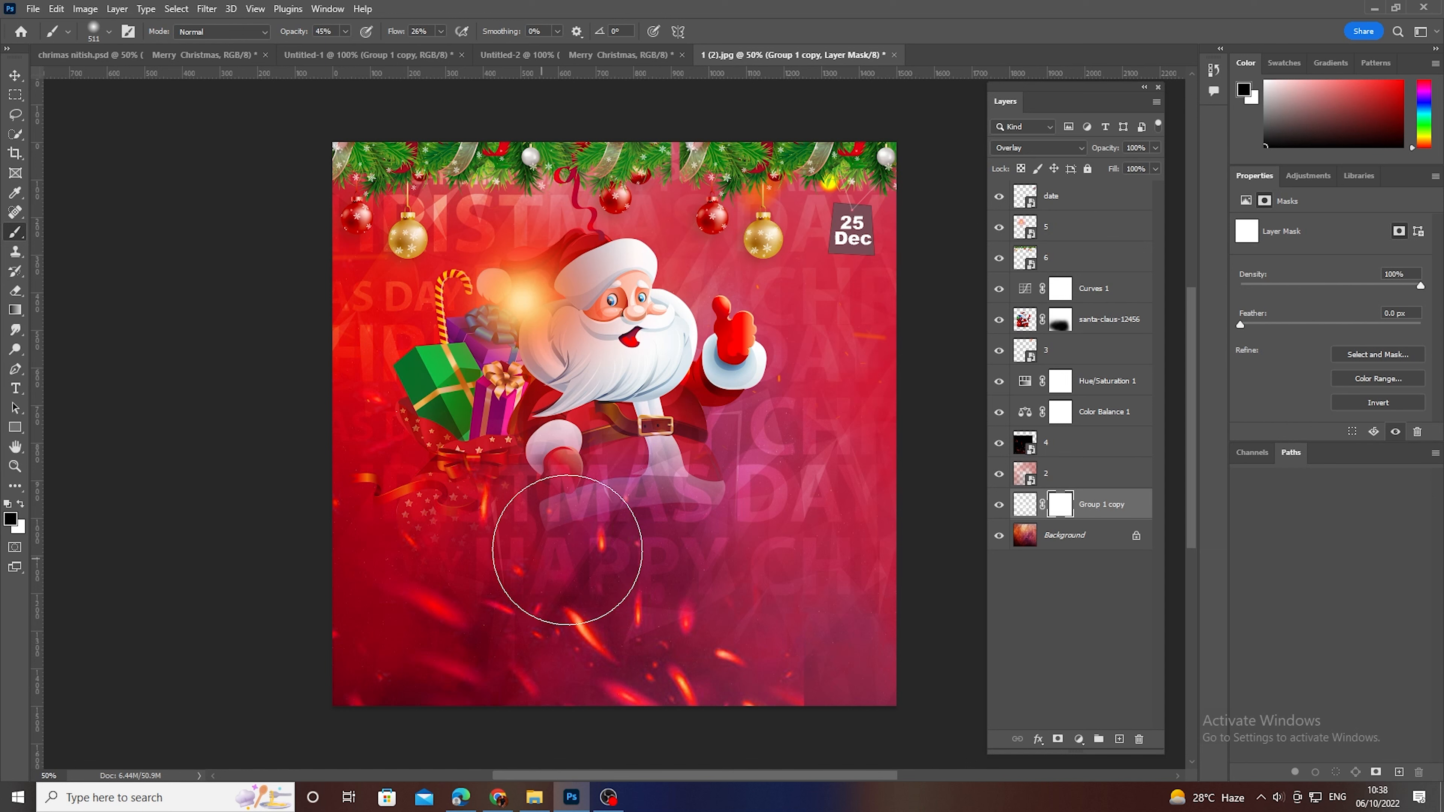
mouse_move(574, 548)
left_mouse_down()
mouse_move(628, 524)
mouse_move(602, 580)
mouse_move(612, 534)
mouse_move(622, 543)
mouse_move(662, 499)
mouse_move(660, 546)
mouse_move(664, 498)
mouse_move(607, 513)
mouse_move(582, 575)
mouse_move(569, 540)
left_mouse_up()
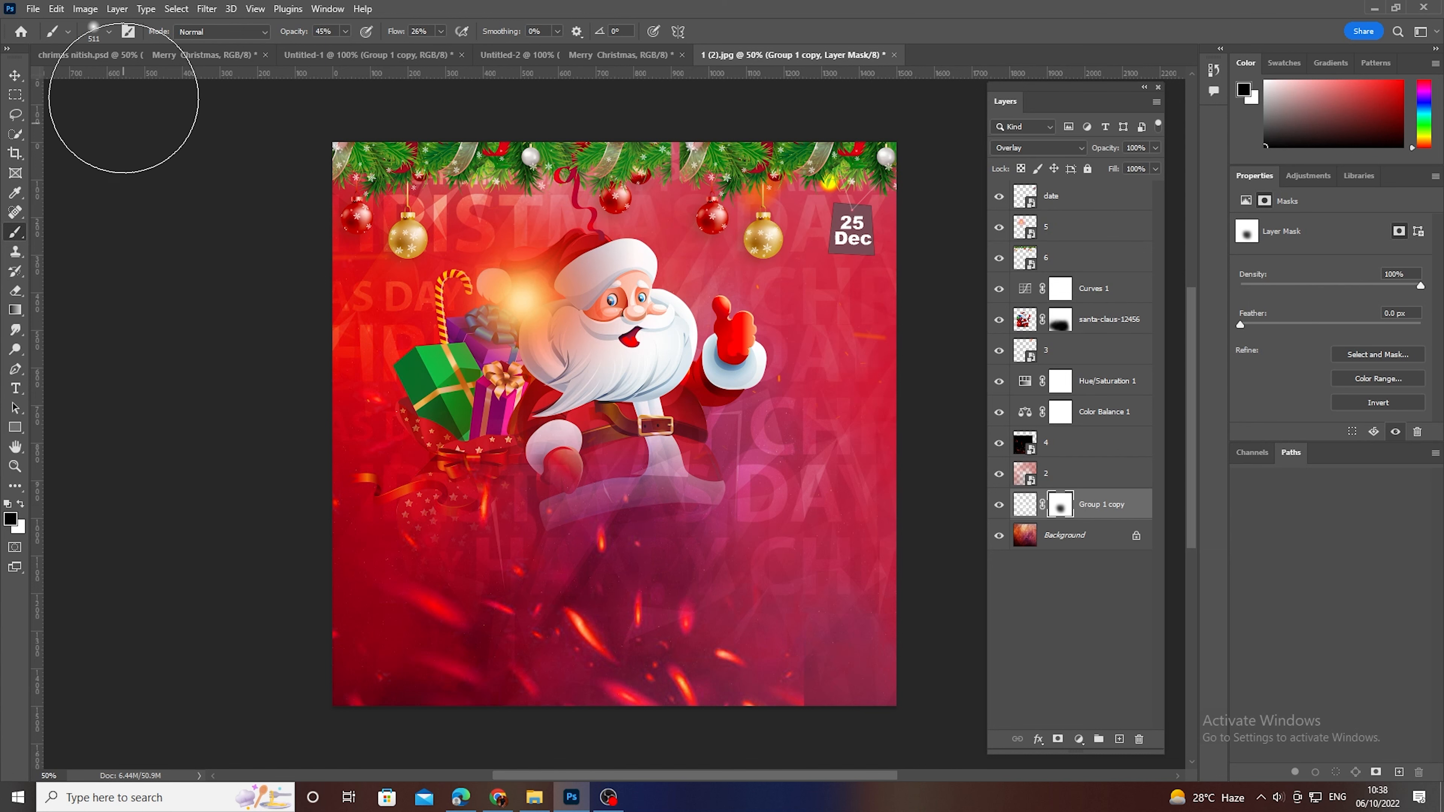
left_click(15, 74)
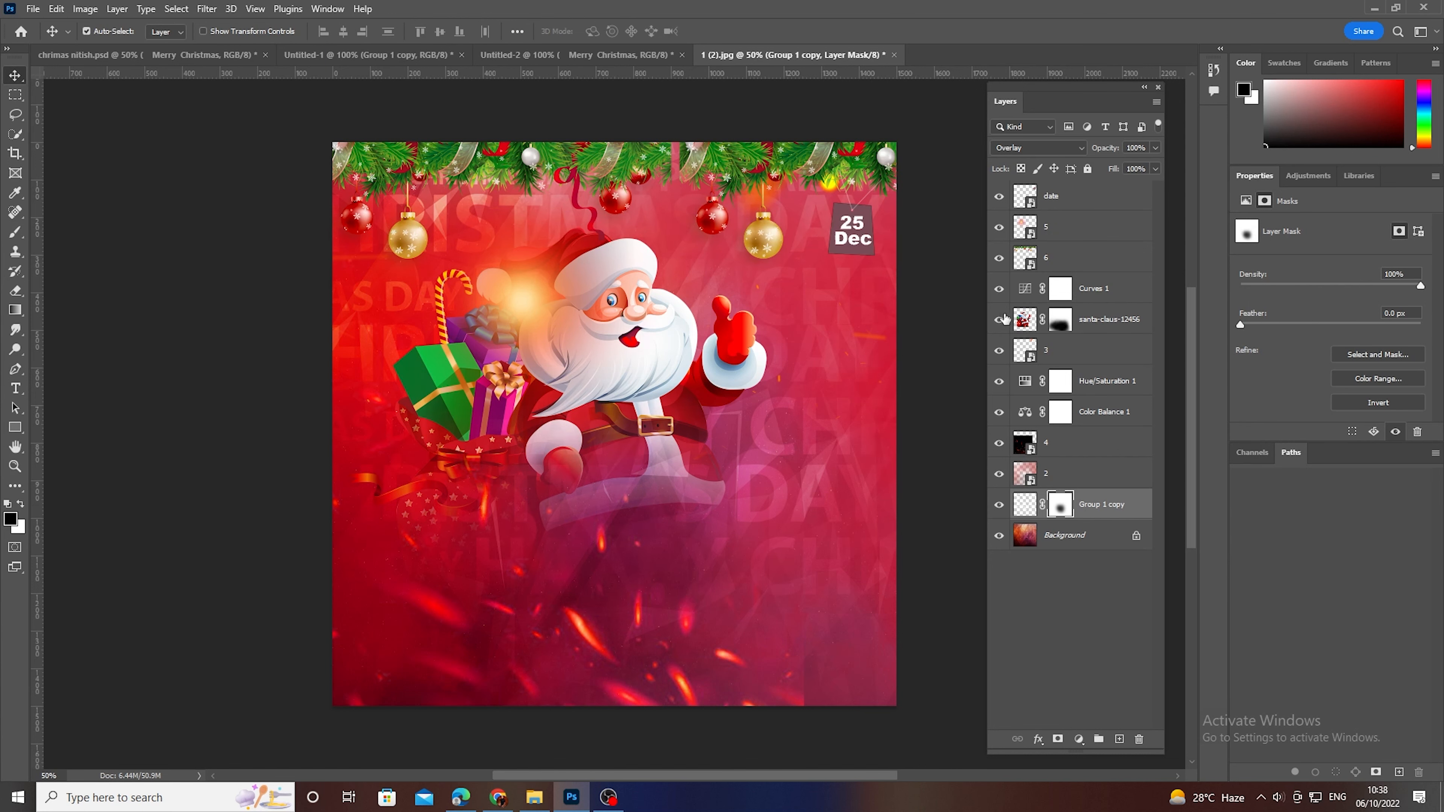
Add a Levels adjustment layer above the lettering and raise the black input level to 11
scroll(566, 353, "up", 1)
scroll(565, 352, "down", 2)
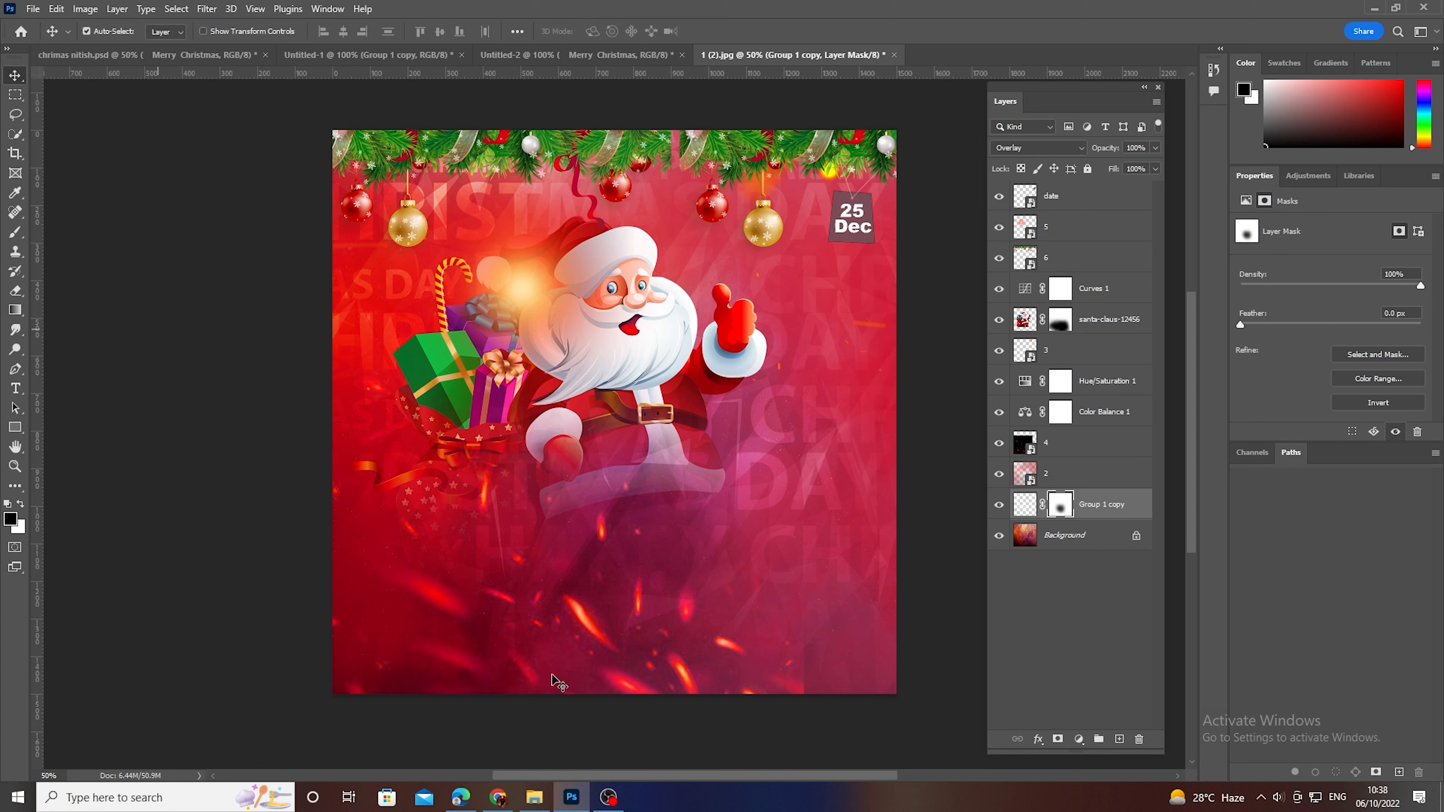
left_click(1081, 741)
left_click(1118, 544)
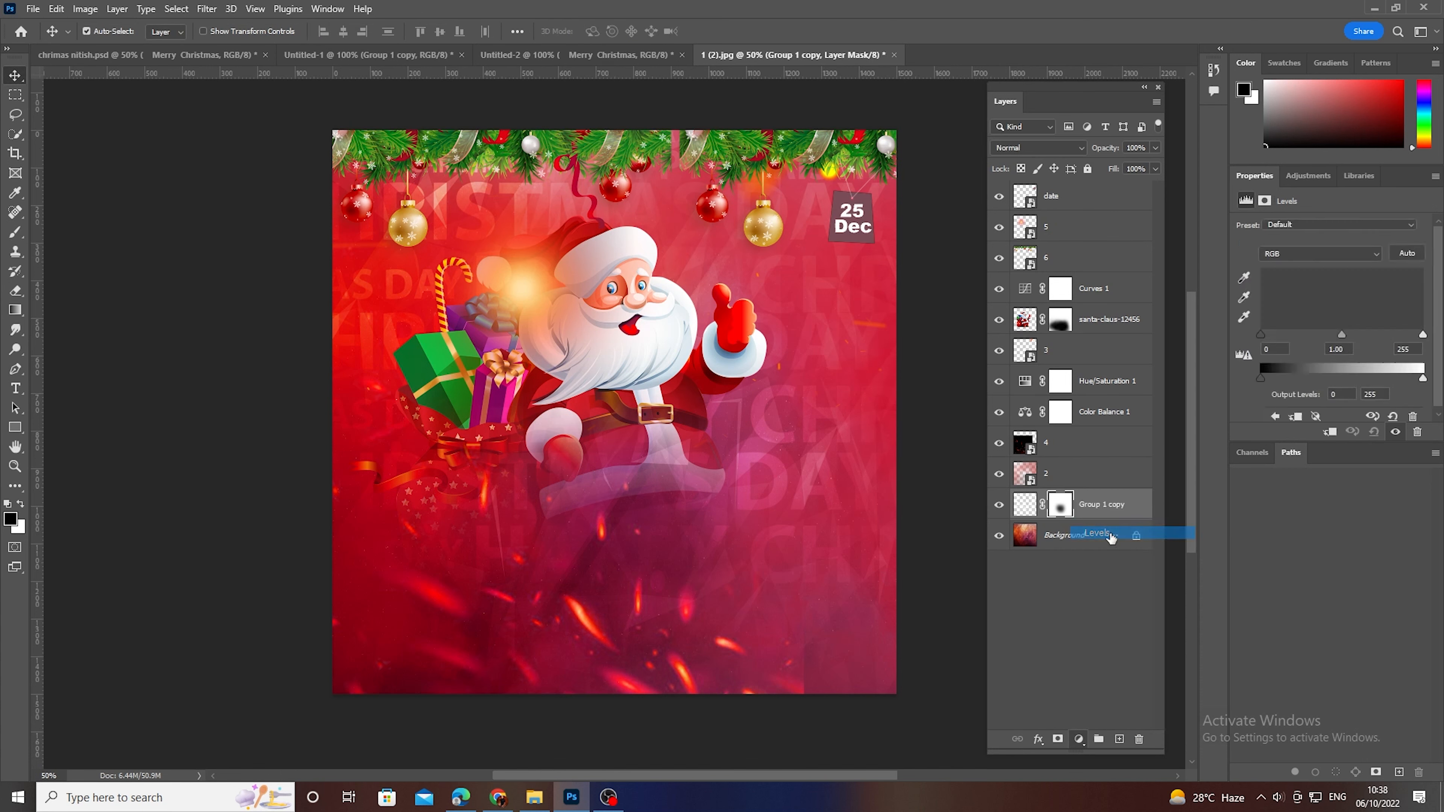
left_click_drag(1258, 335, 1268, 336)
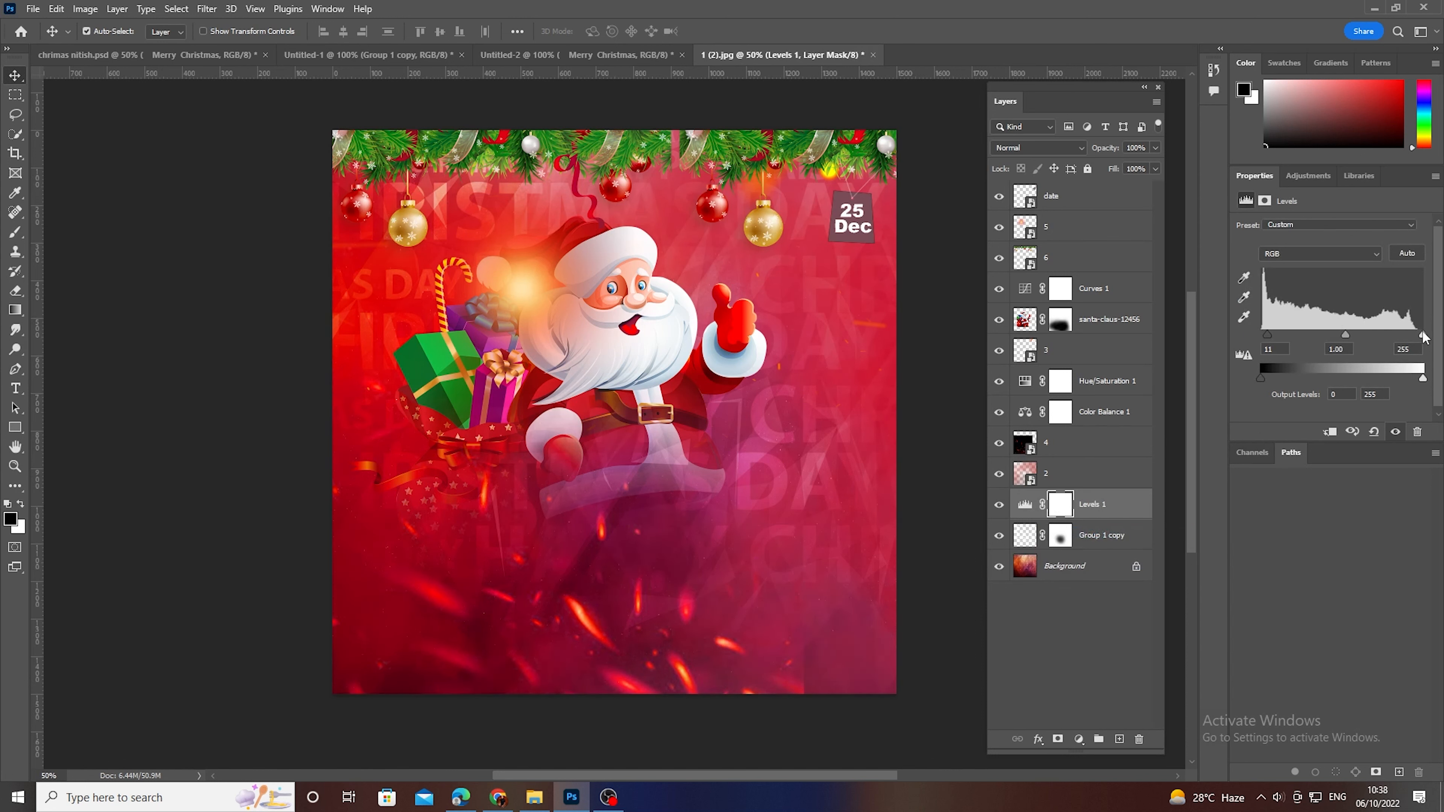
Add a Color Lookup adjustment layer above the date layer and load the 3Strip.look 3DLUT file
left_click(1105, 206)
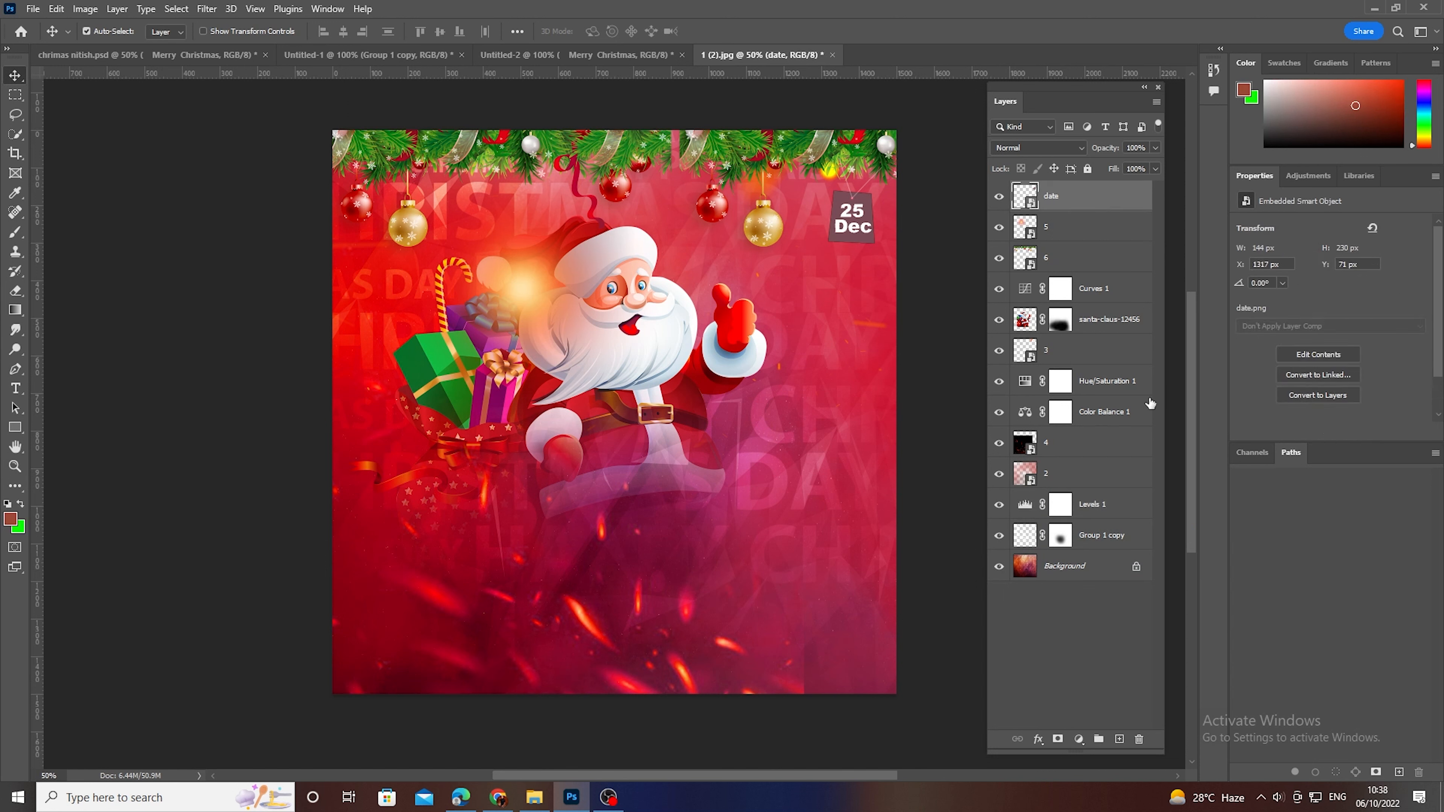
left_click(1079, 739)
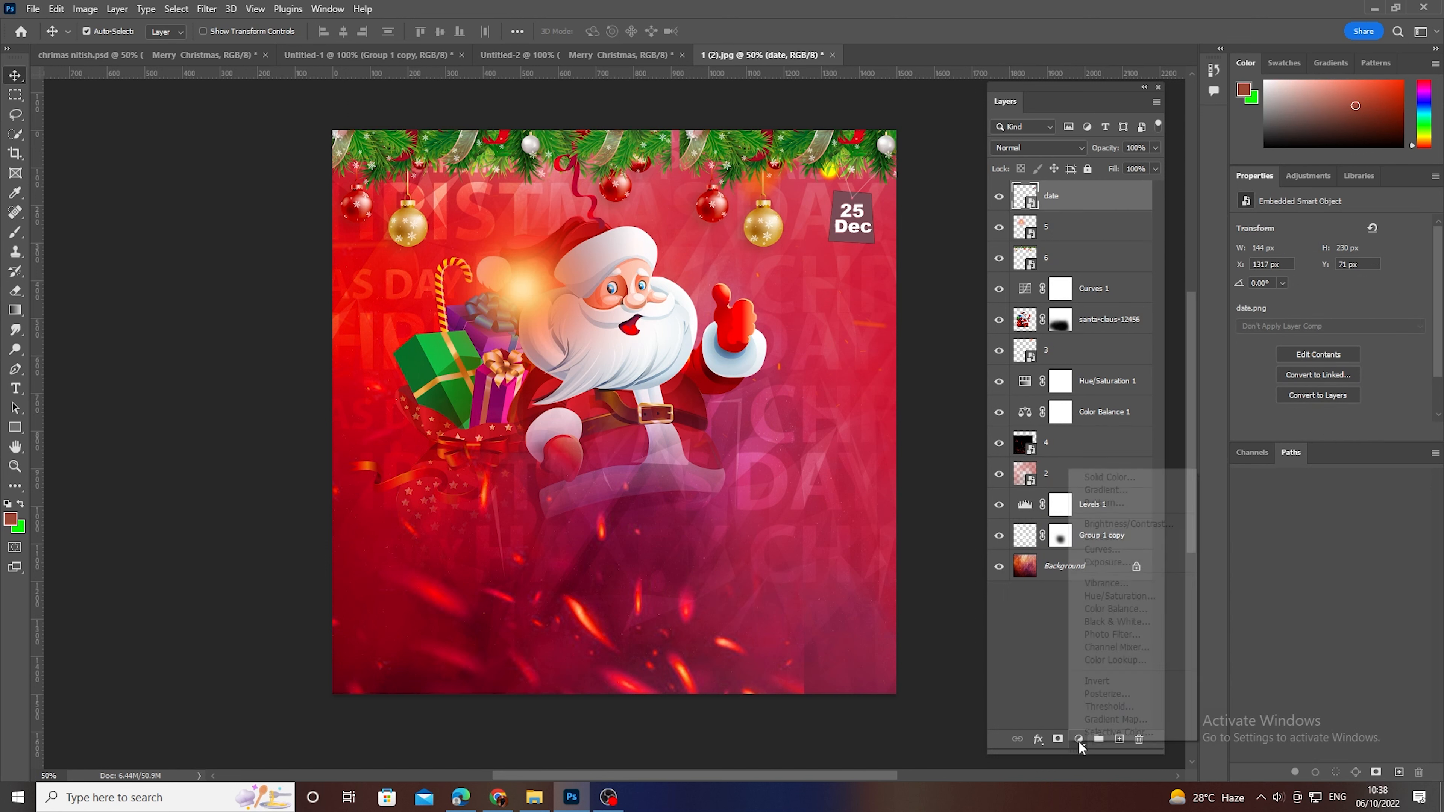
left_click(1116, 660)
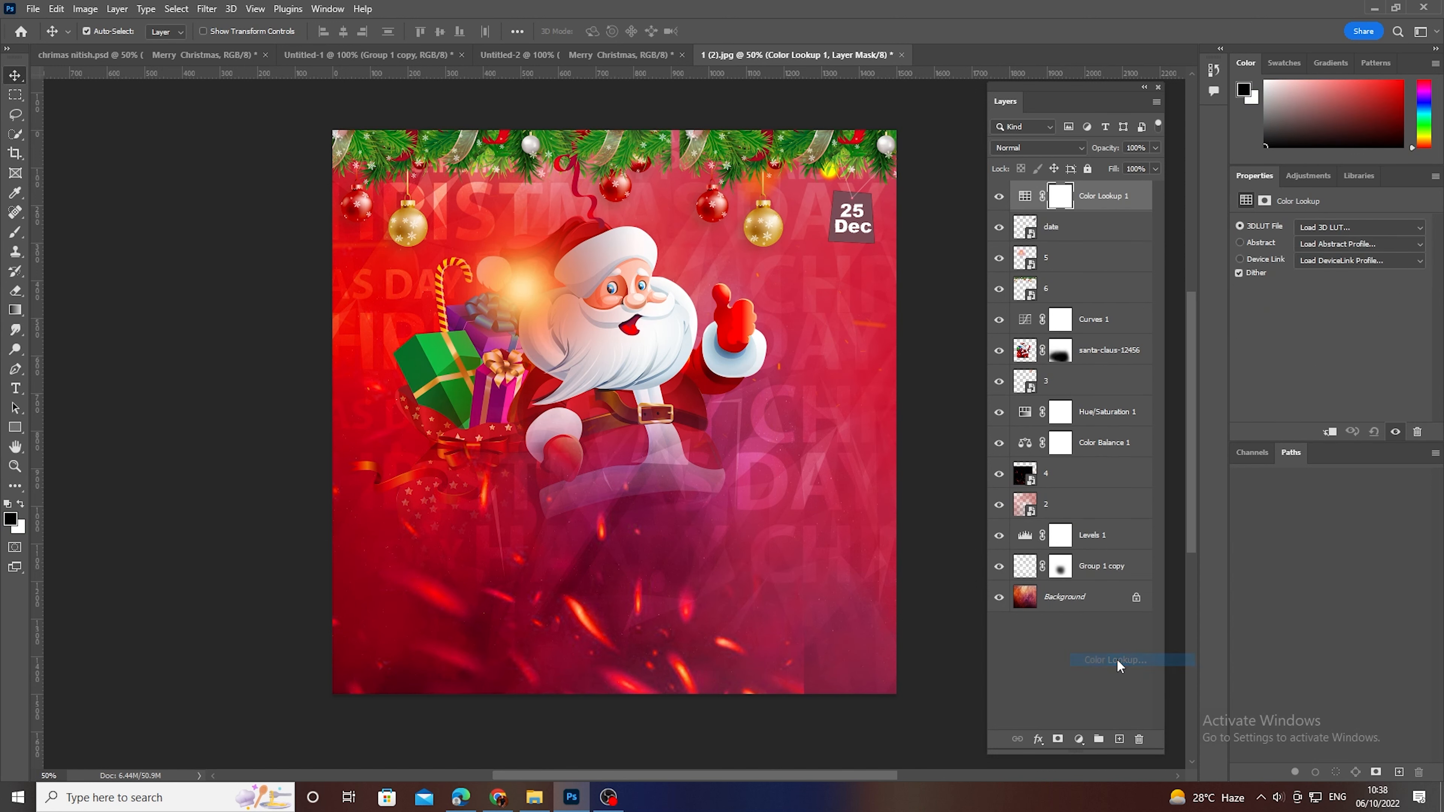
left_click(1332, 226)
left_click(1272, 302)
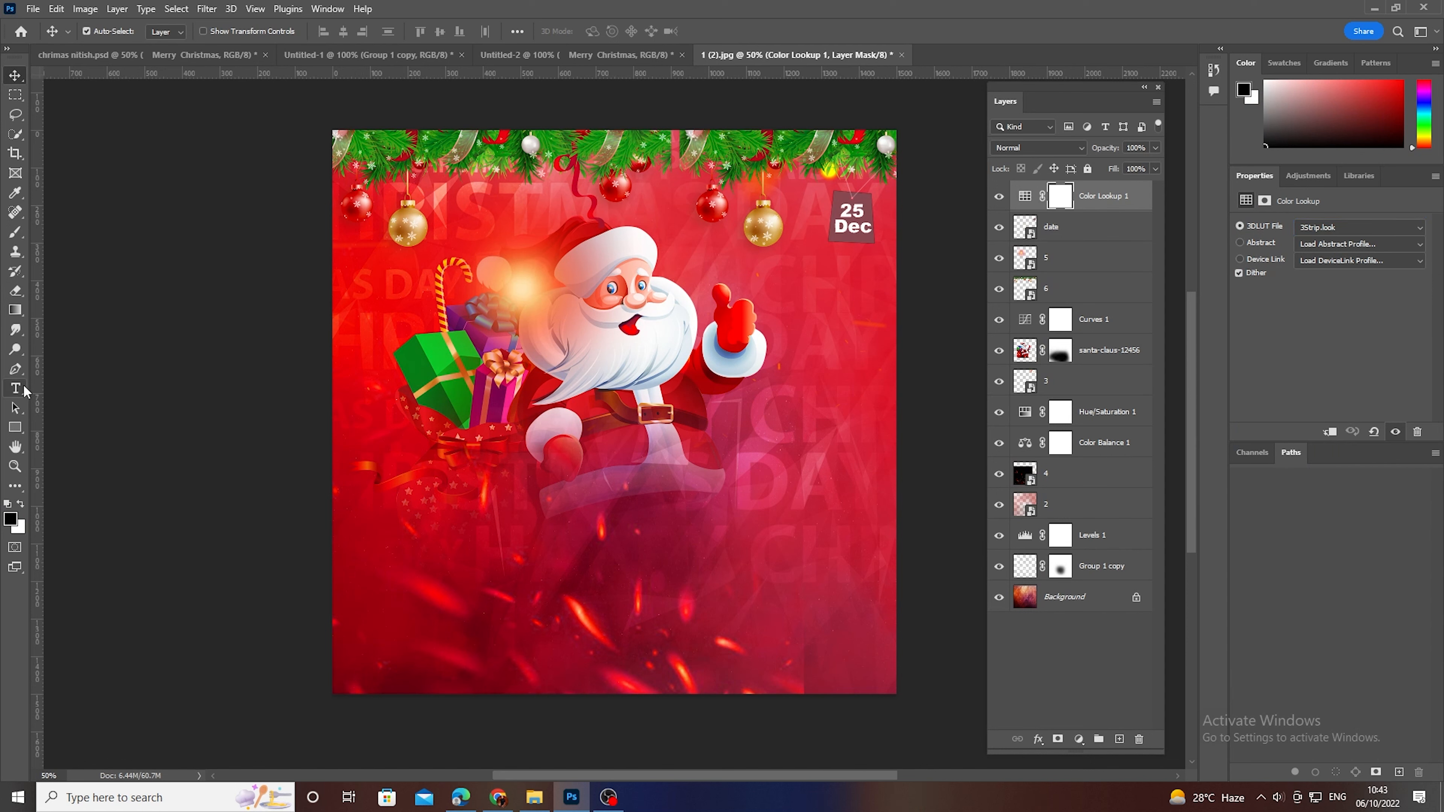
Start a white Jullian Regular text layer below Santa and set its font size to 30 pt
left_click(15, 388)
left_click(553, 558)
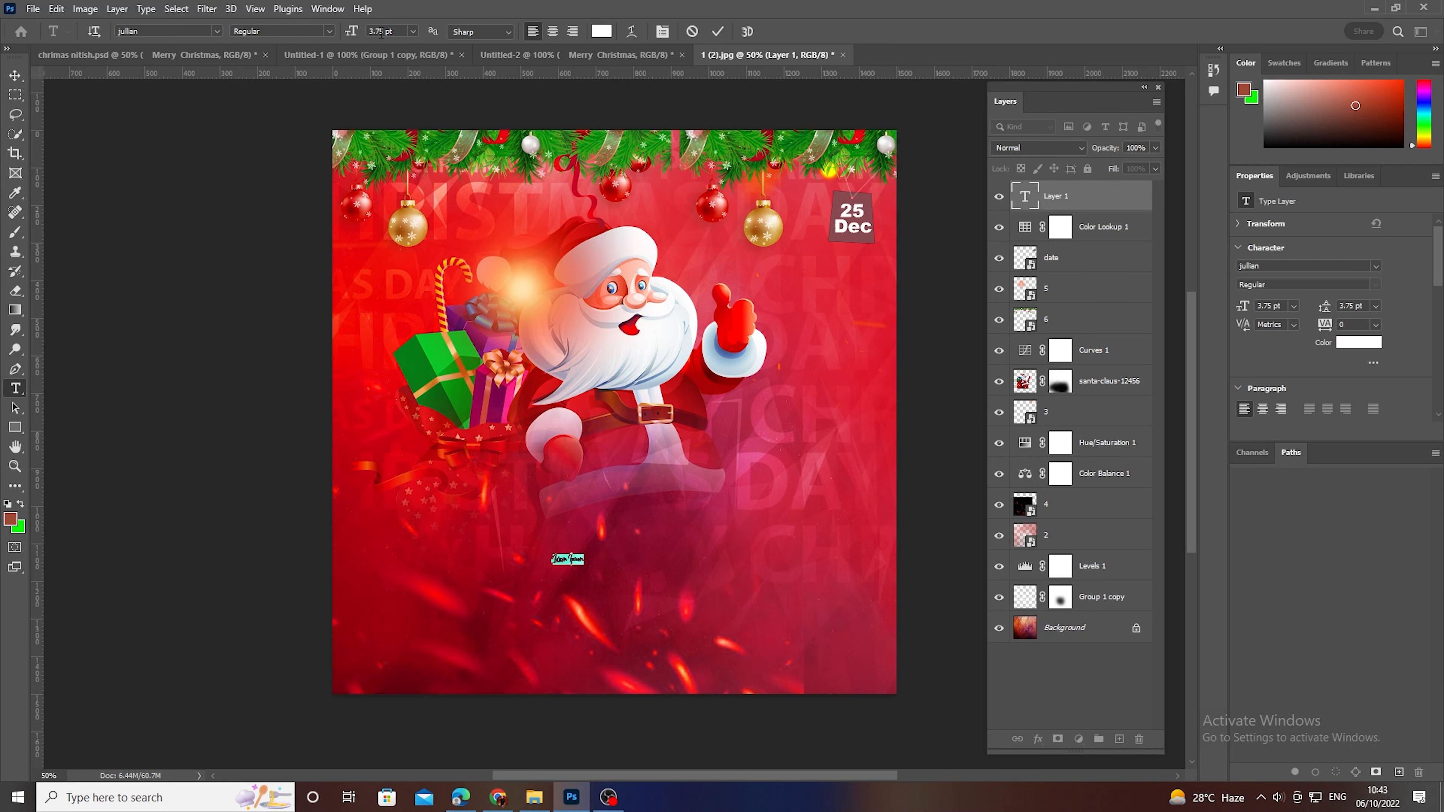
type("100pt")
key("Return")
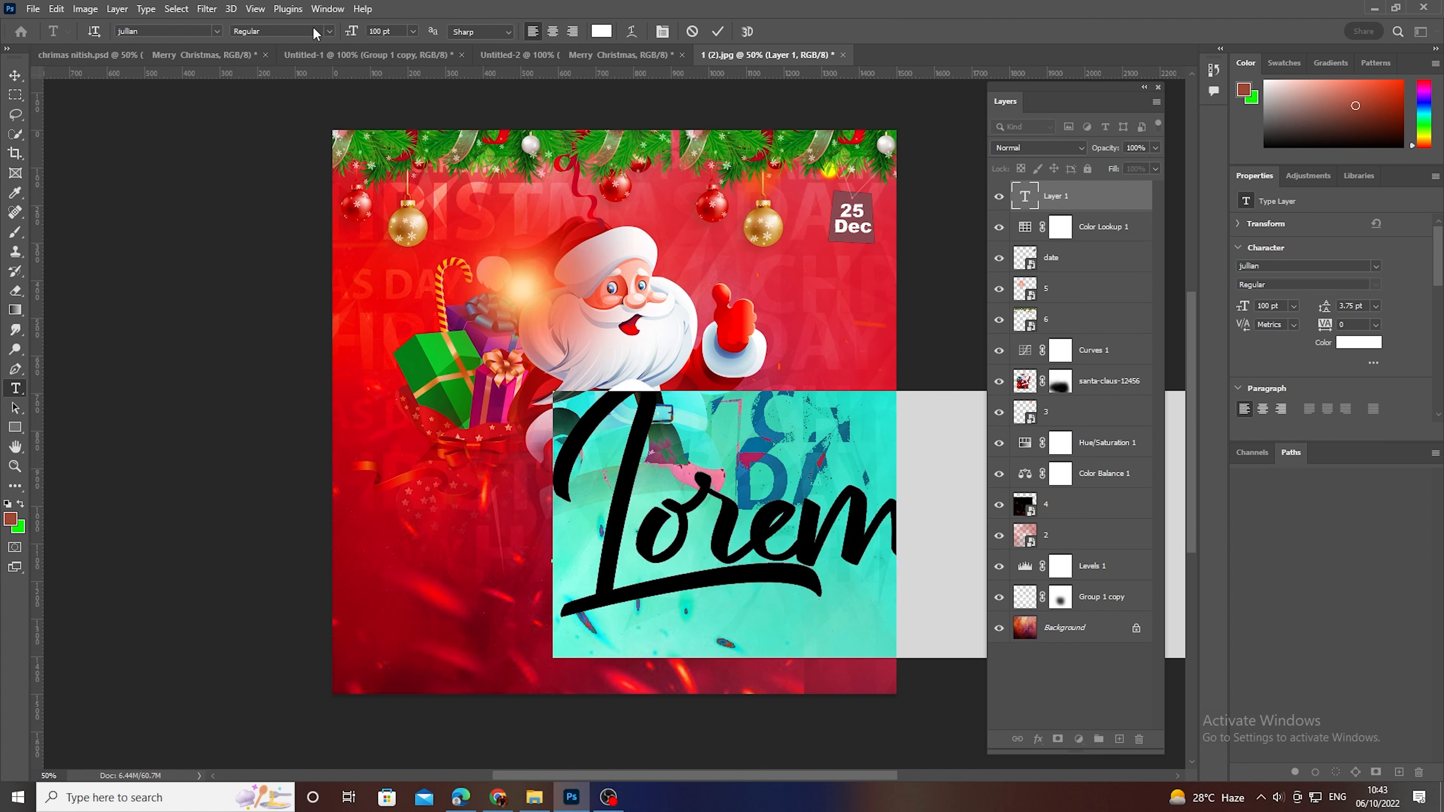
type("50")
key("Return")
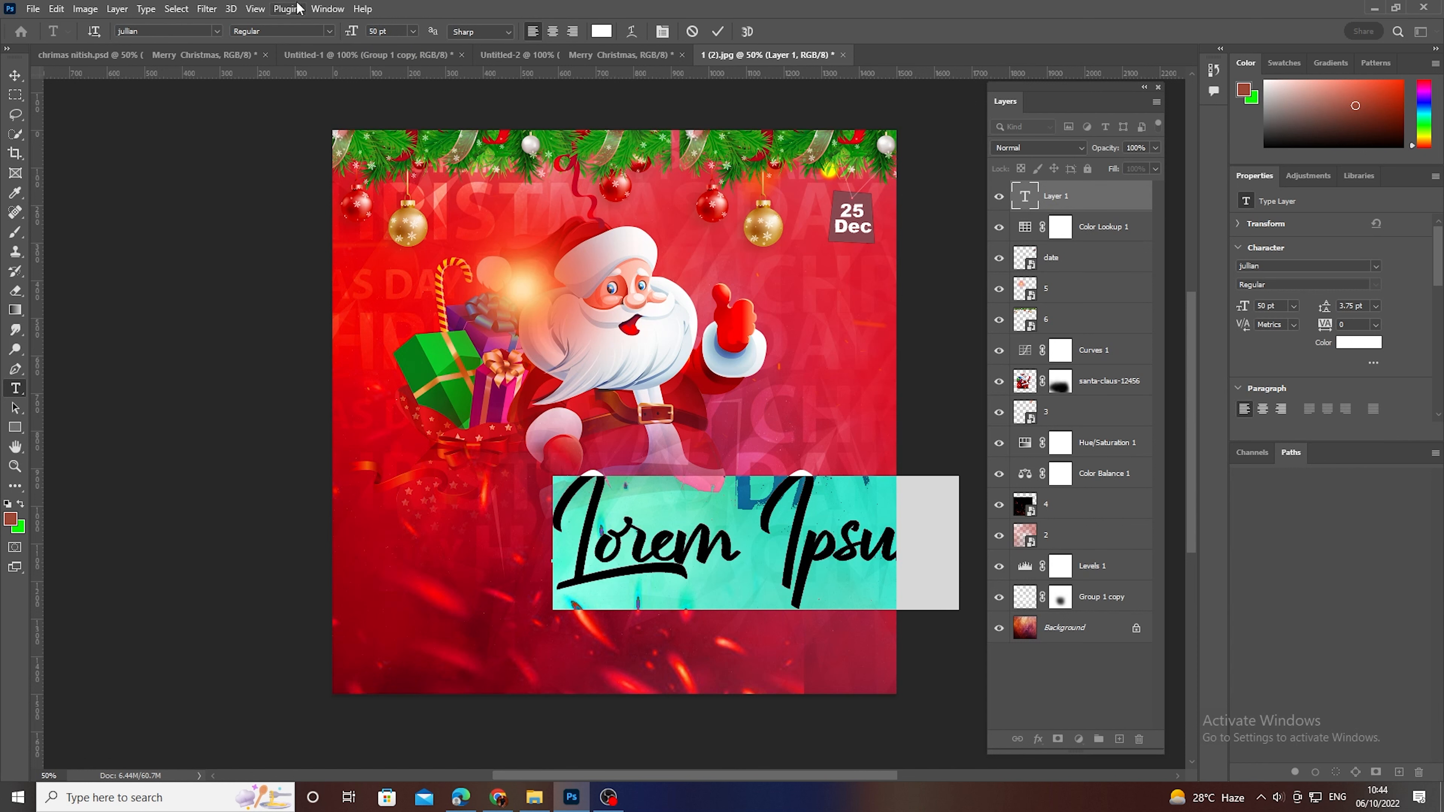
double_click(377, 31)
type("30")
key("Return")
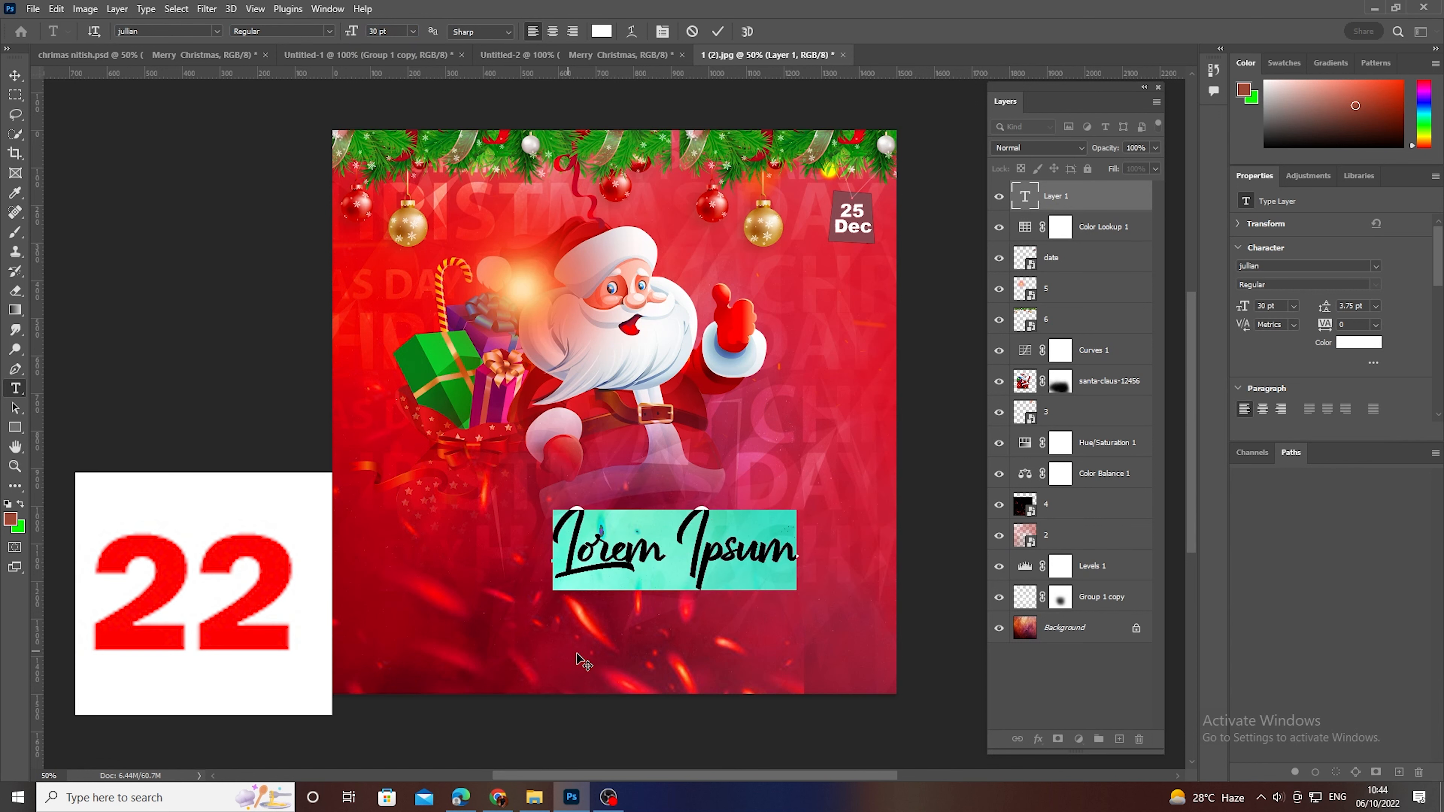
Replace the placeholder text with "Merry" and move the word slightly left and down
type("M")
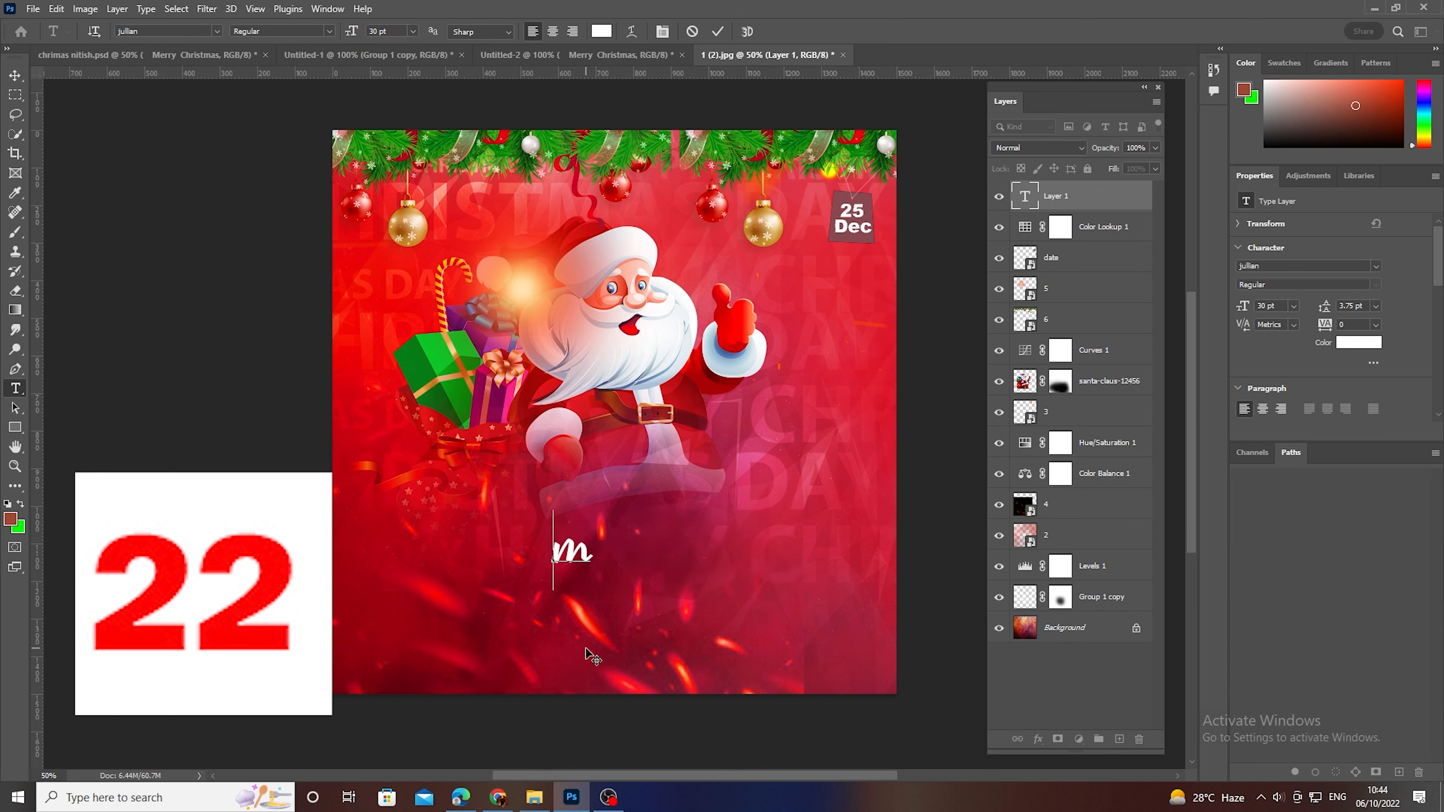
type("erry")
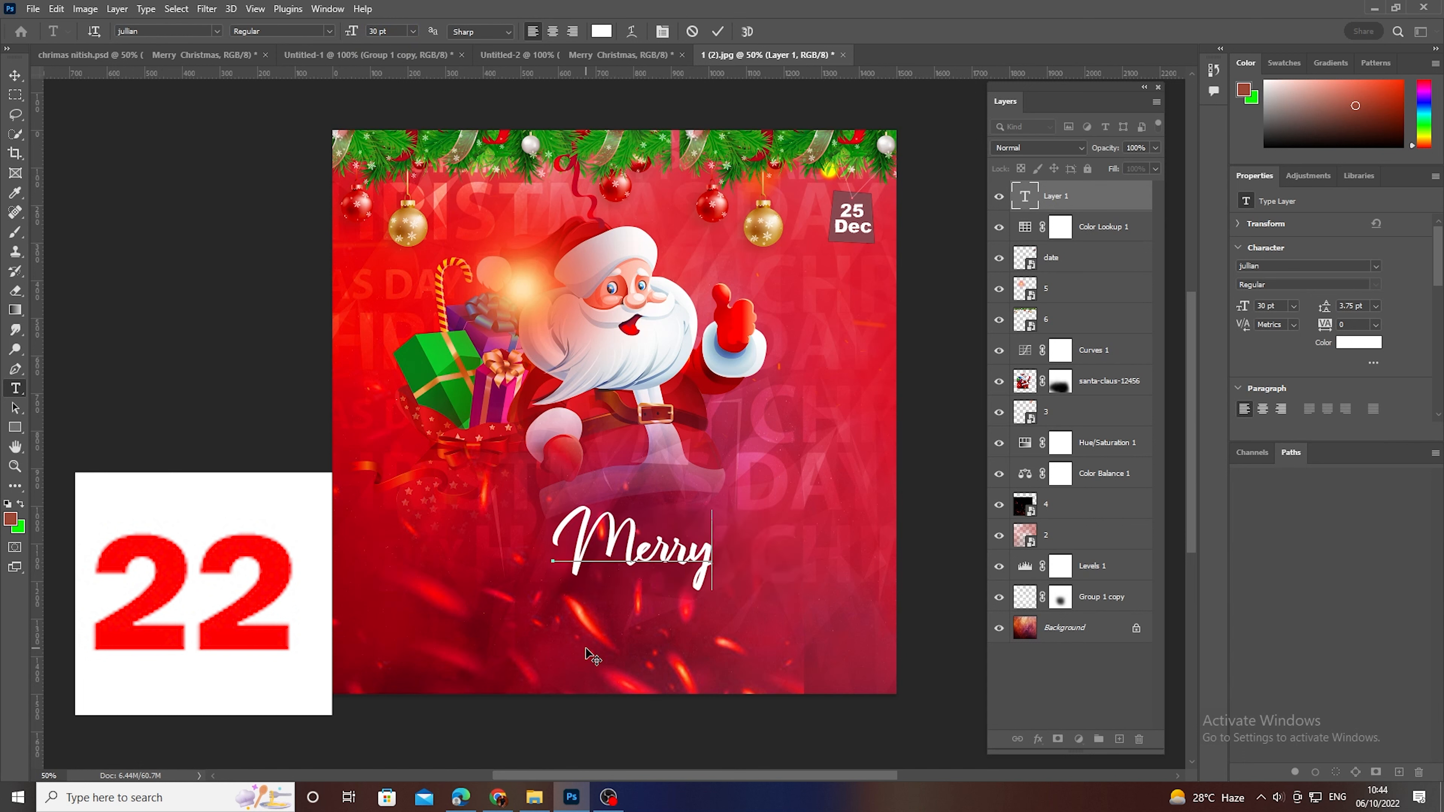
left_click(15, 74)
left_click_drag(696, 570, 676, 572)
Add "christmas" as a second line after "Merry" in the same text layer
key("t")
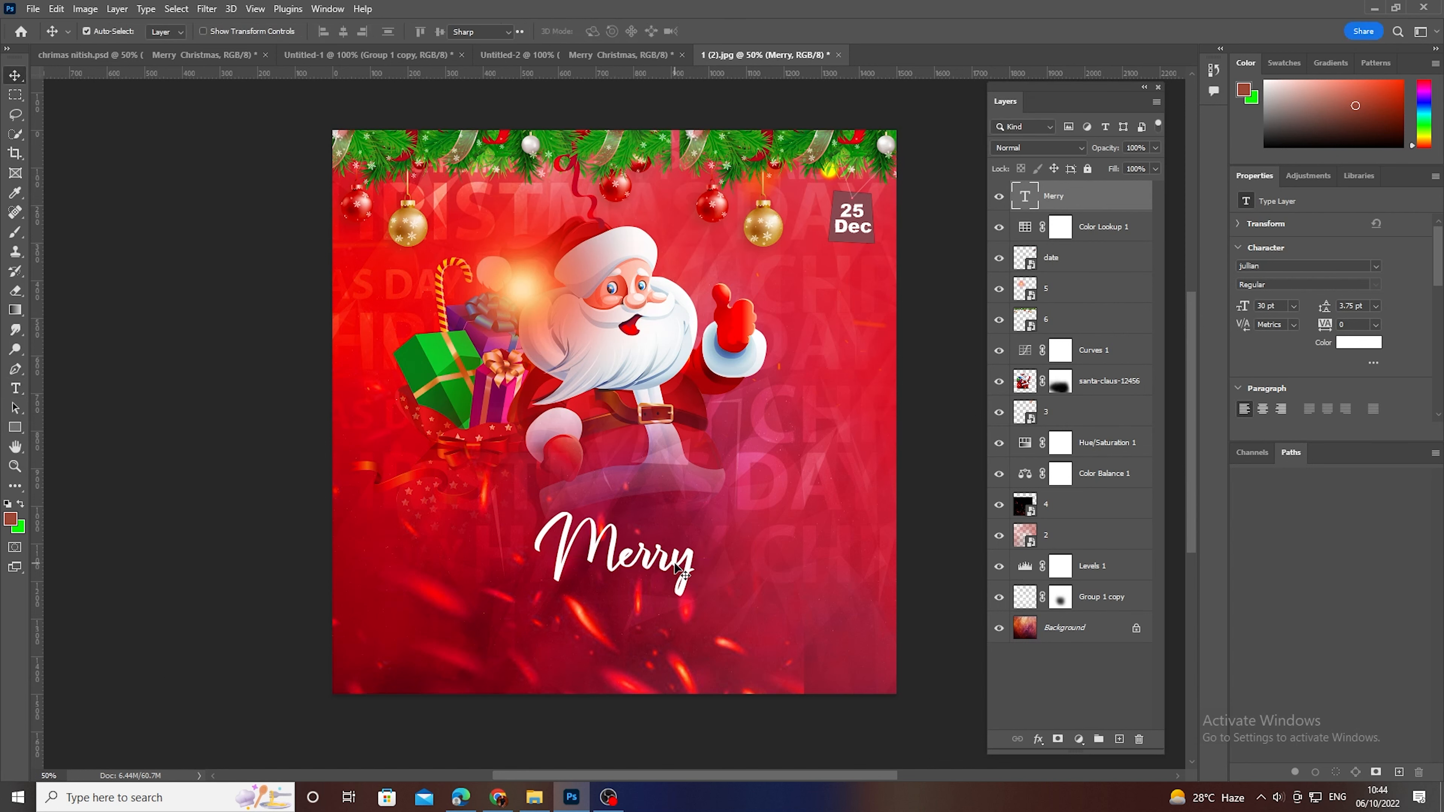
left_click(701, 561)
key("Home")
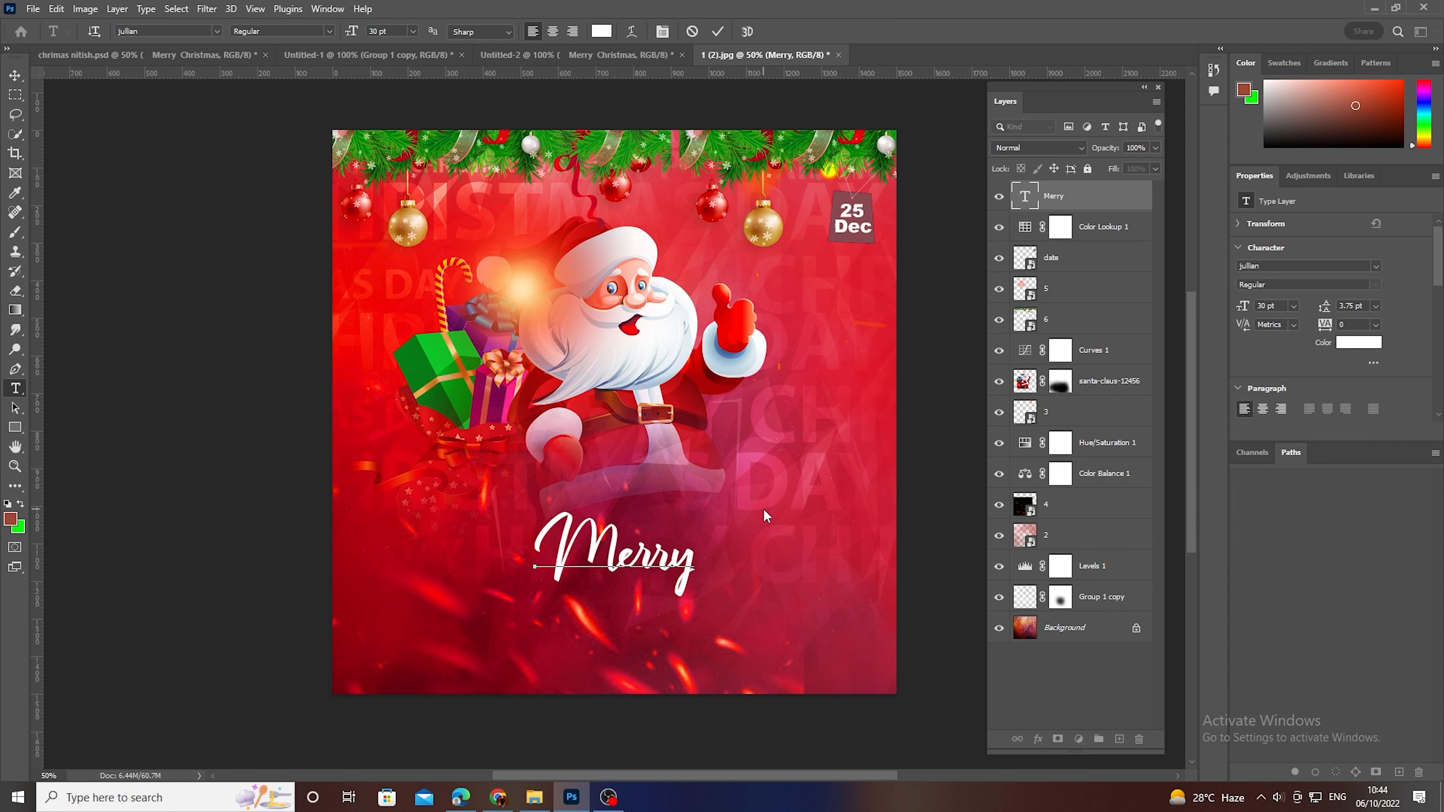
type("A")
key("BackSpace")
type("A")
type("W")
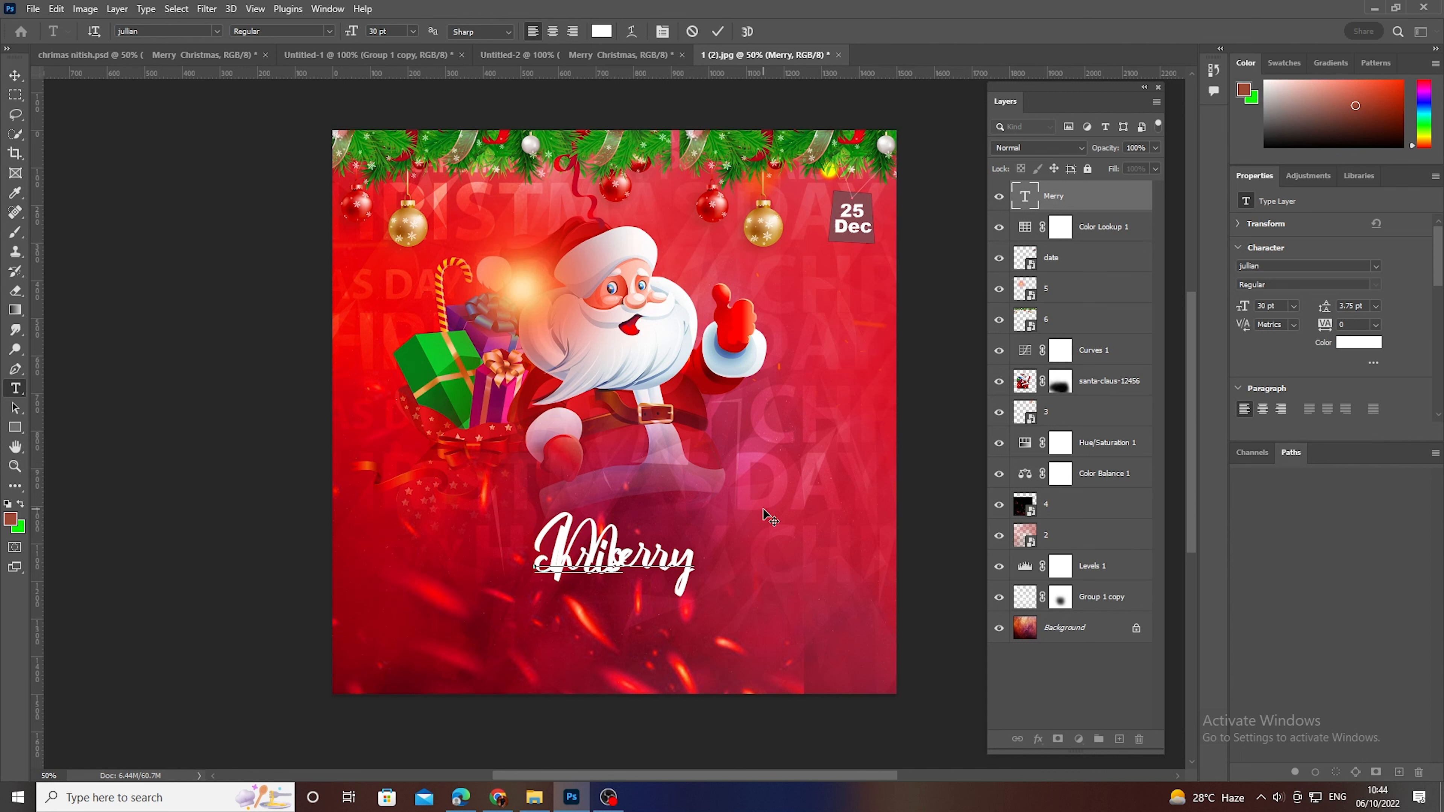
type("ishes")
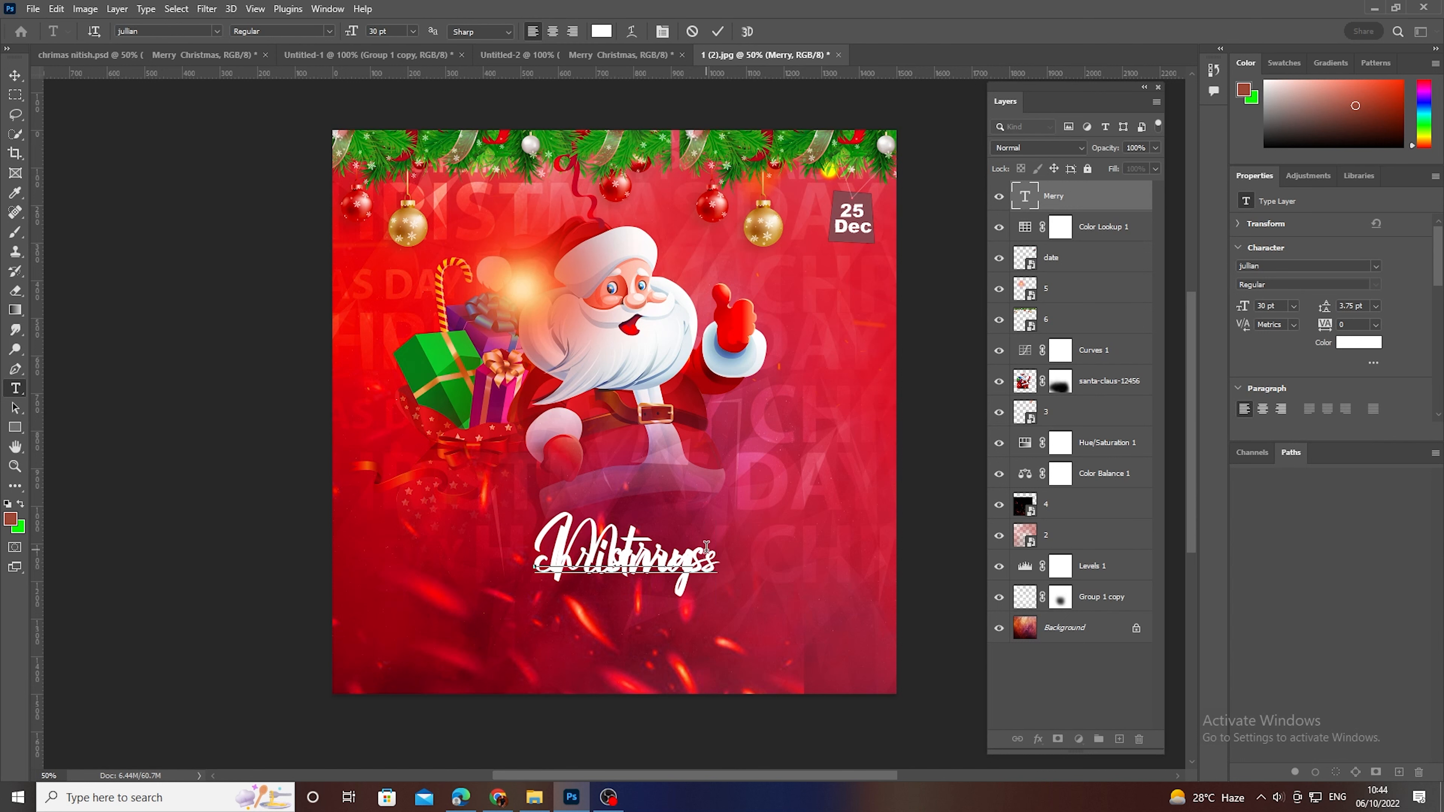
key("BackSpace")
Set the leading of the text to 30 pt and indent "christmas" slightly with a space
key("ctrl+a")
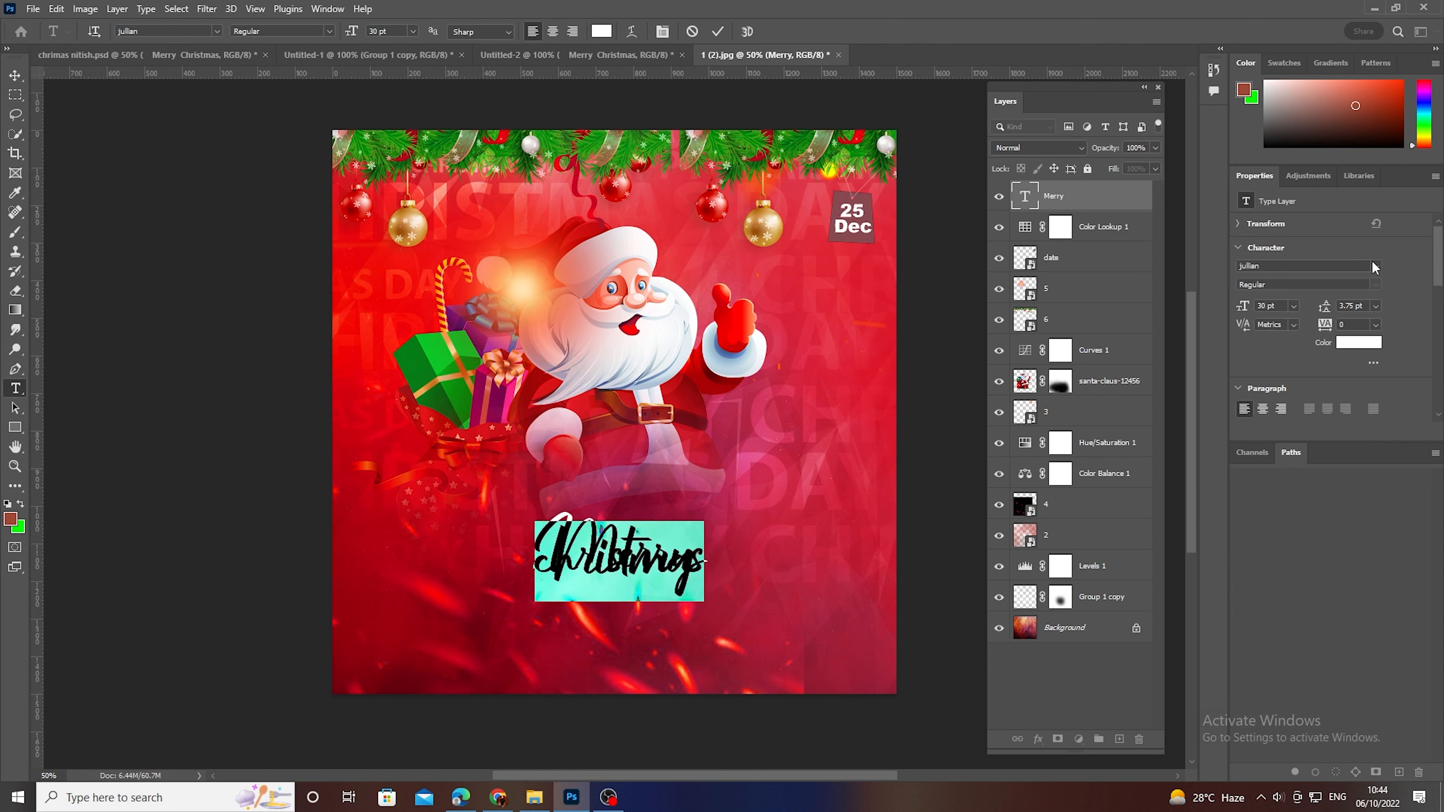
left_click(1378, 307)
left_click(1365, 450)
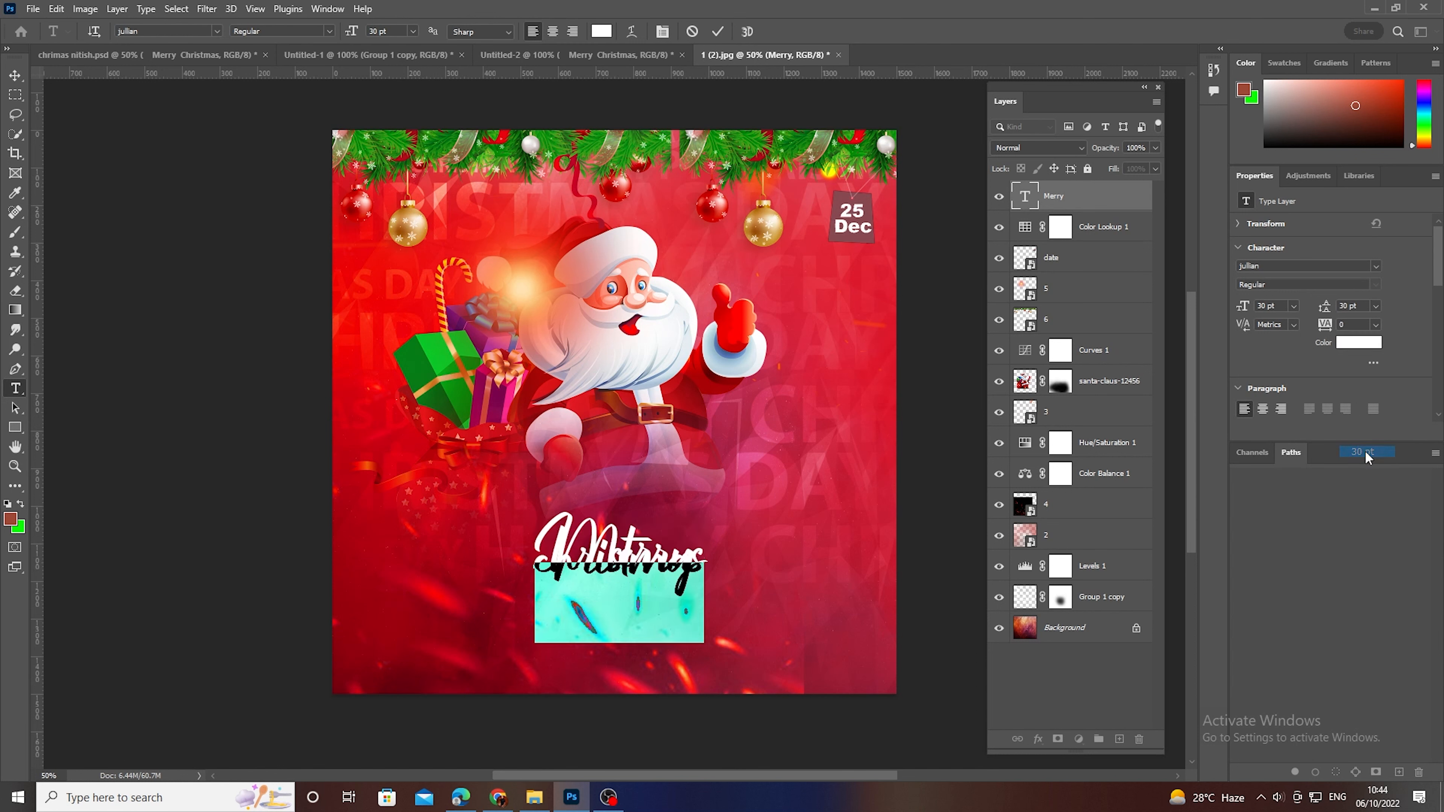
left_click(632, 604)
left_click(544, 597)
left_click(530, 606)
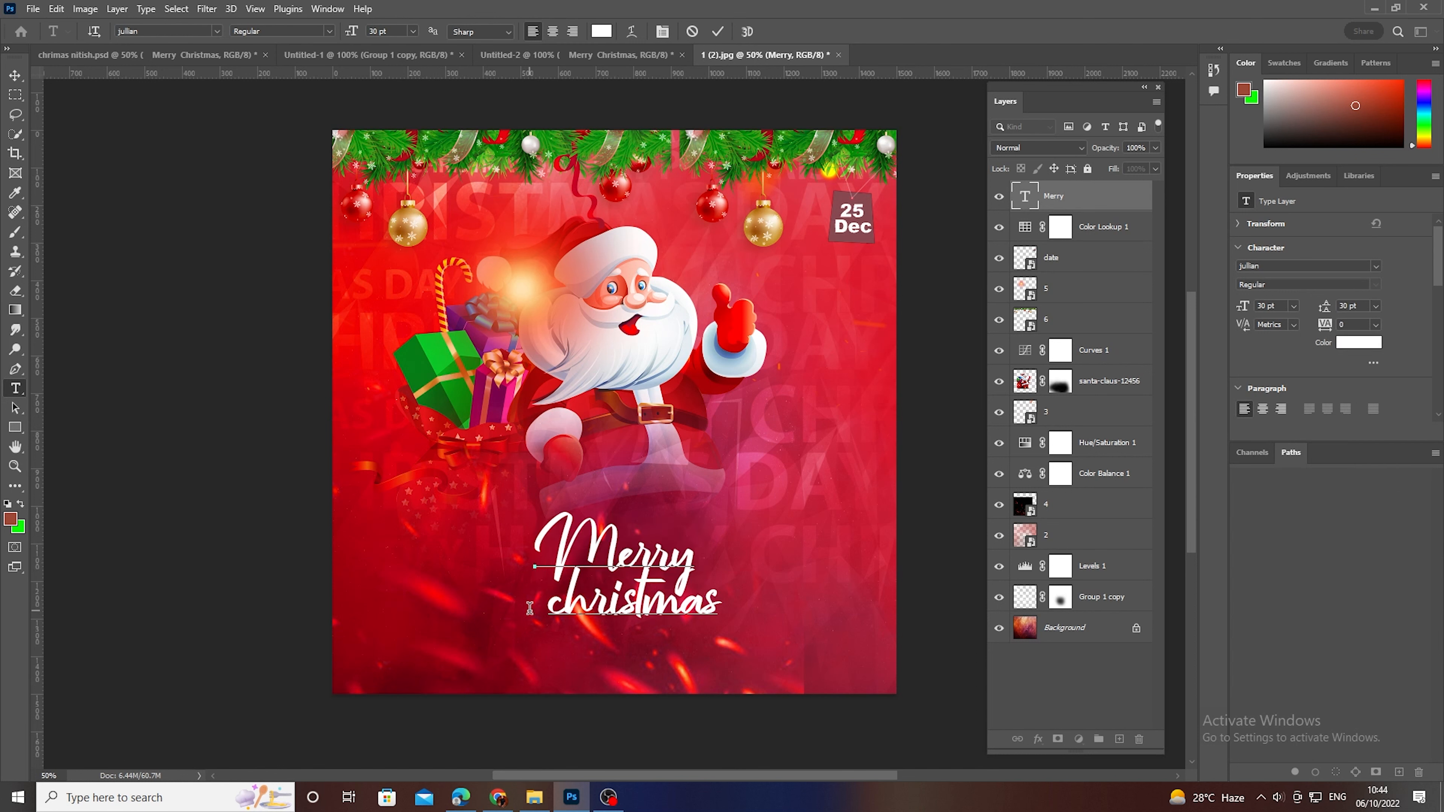
Select both lines of the Merry christmas text and try a leading of 0.01 pt
key("Right")
key("Right")
key("Right")
key("Right")
key("Right")
key("Right")
key("Right")
left_click_drag(557, 524, 767, 617)
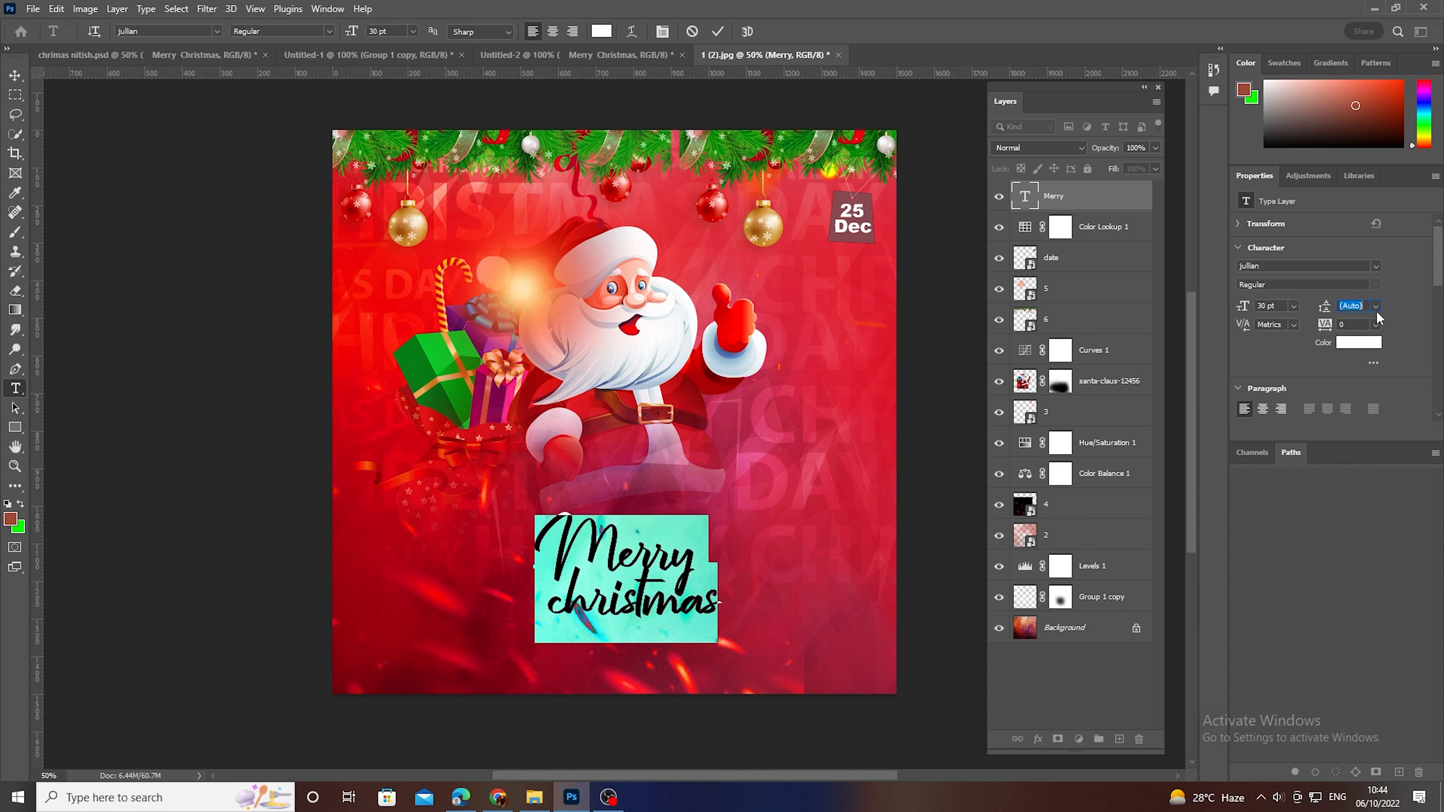
left_click(1376, 306)
left_click(1375, 306)
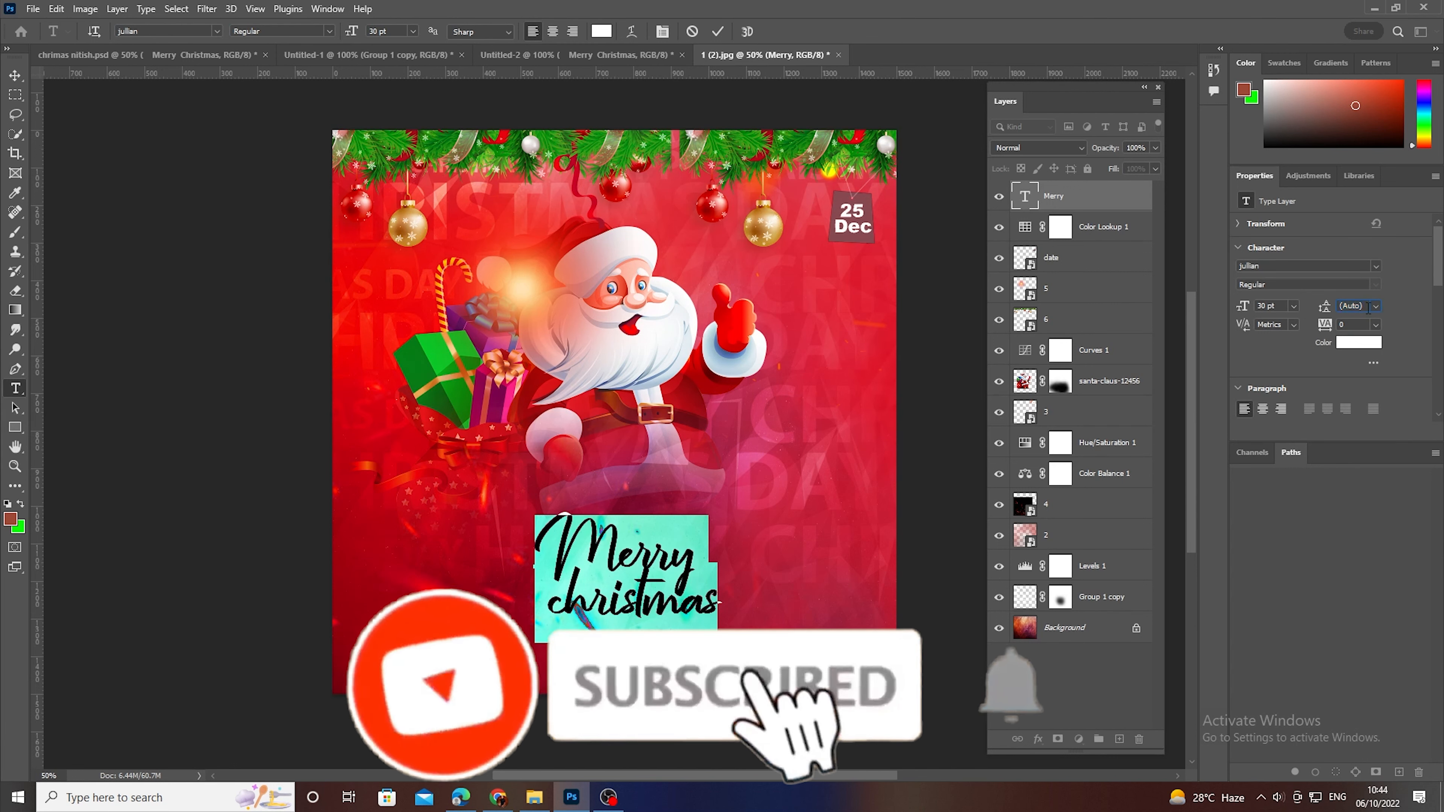
type("0.01")
key("Return")
Try a 48 pt leading on both text lines, then reduce it to 36 pt
left_click(1376, 307)
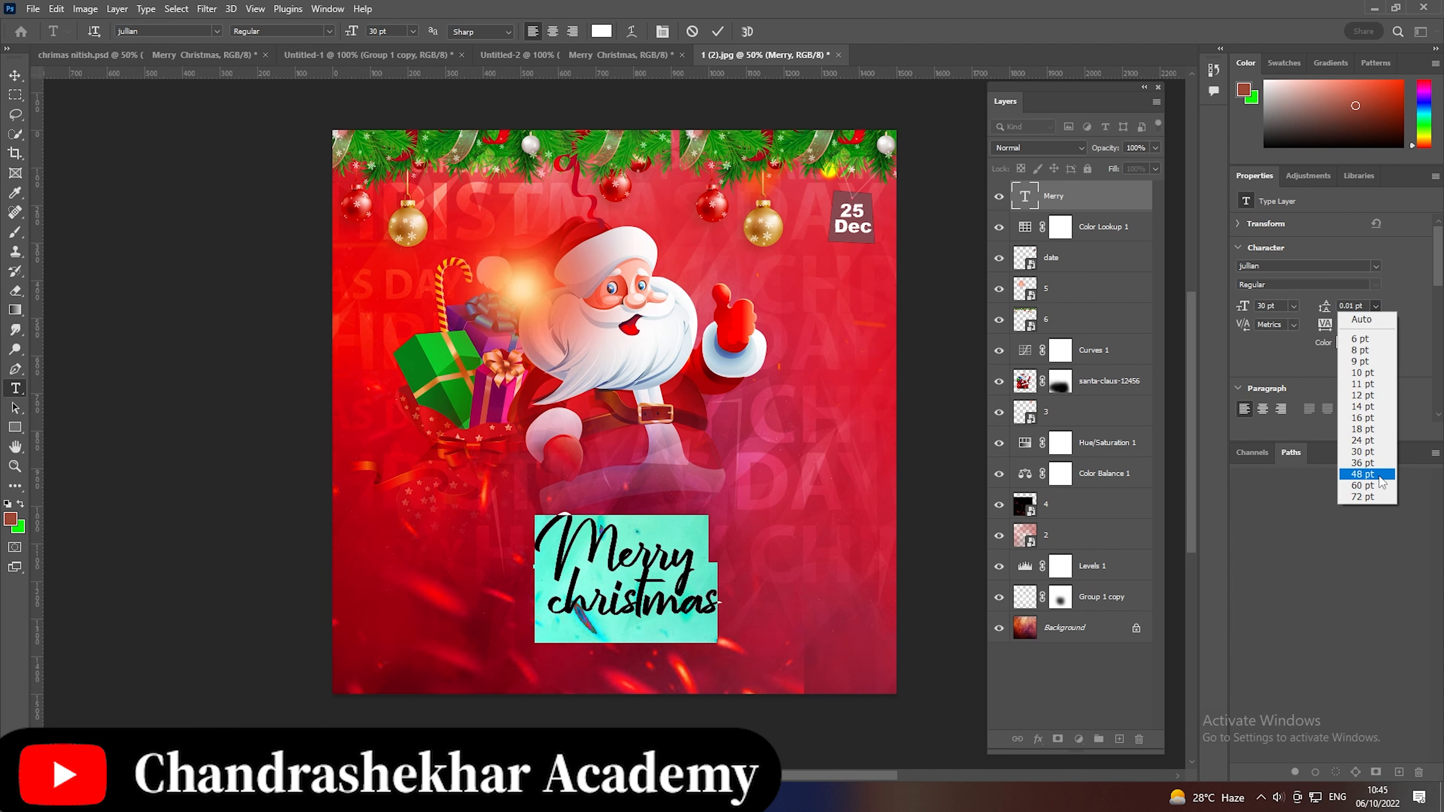
left_click(1378, 476)
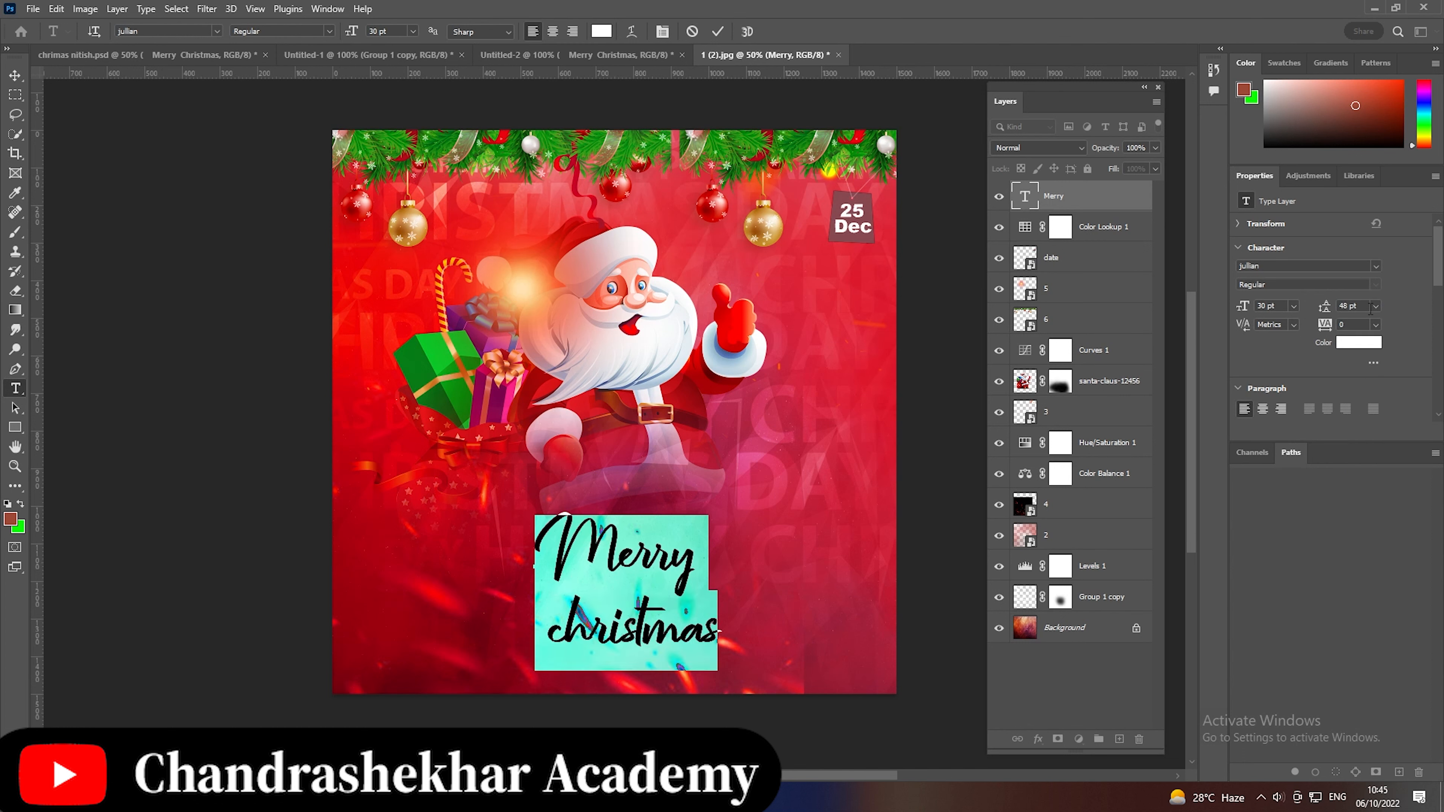
left_click(1376, 306)
left_click(1364, 462)
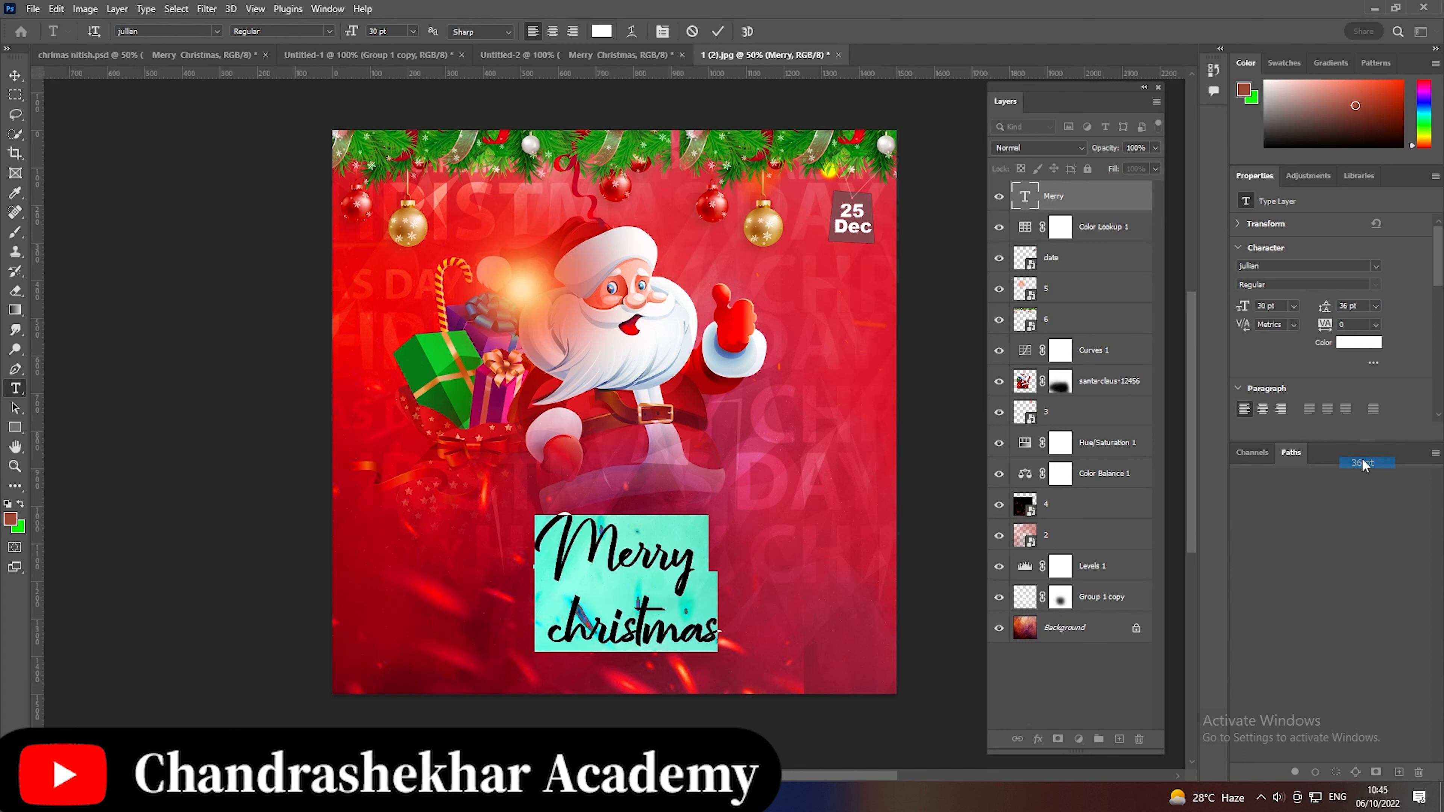
Set the font size of both text lines to 40 pt and move the text slightly left and down
left_click(619, 559)
left_click_drag(558, 559, 745, 620)
left_click(374, 31)
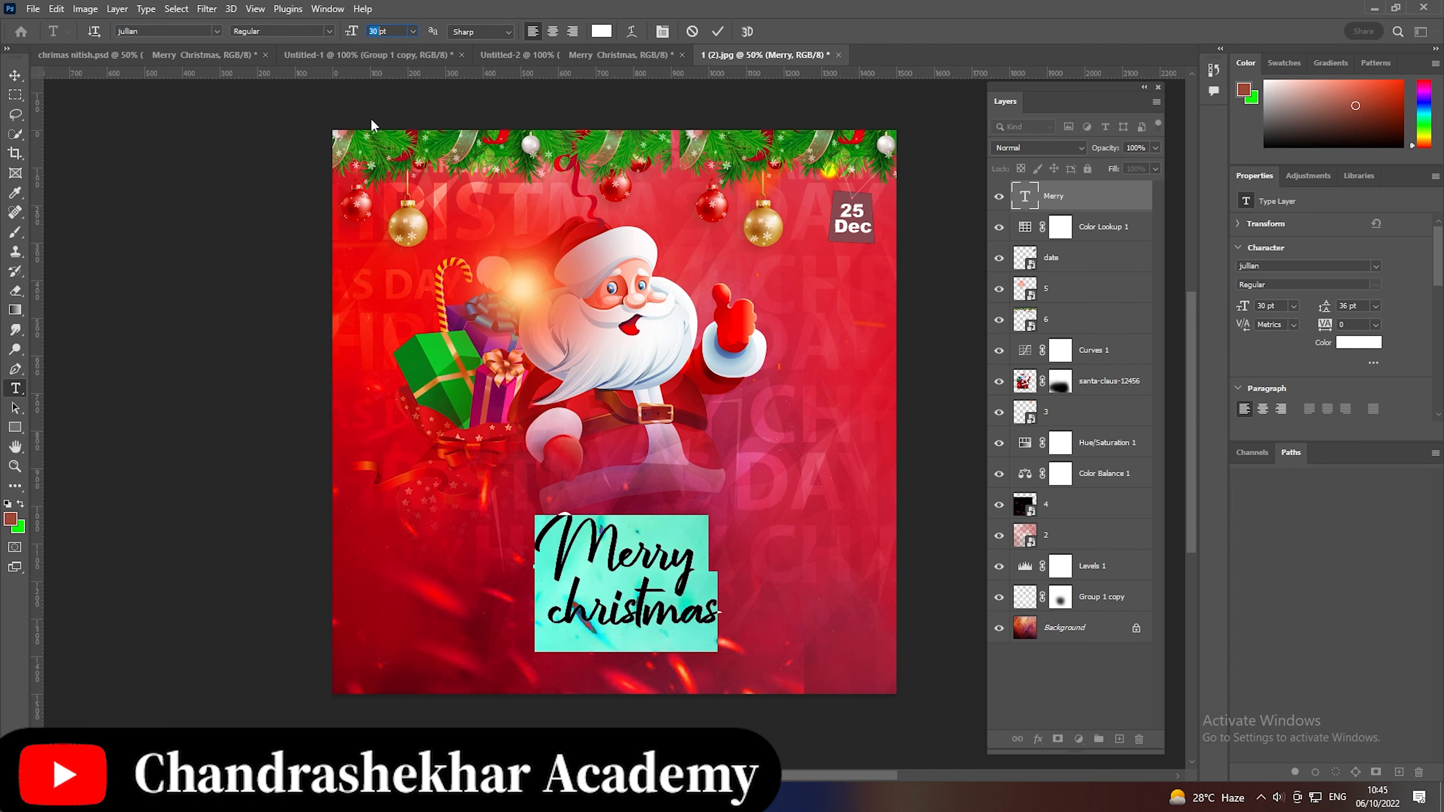
type("40")
key("Return")
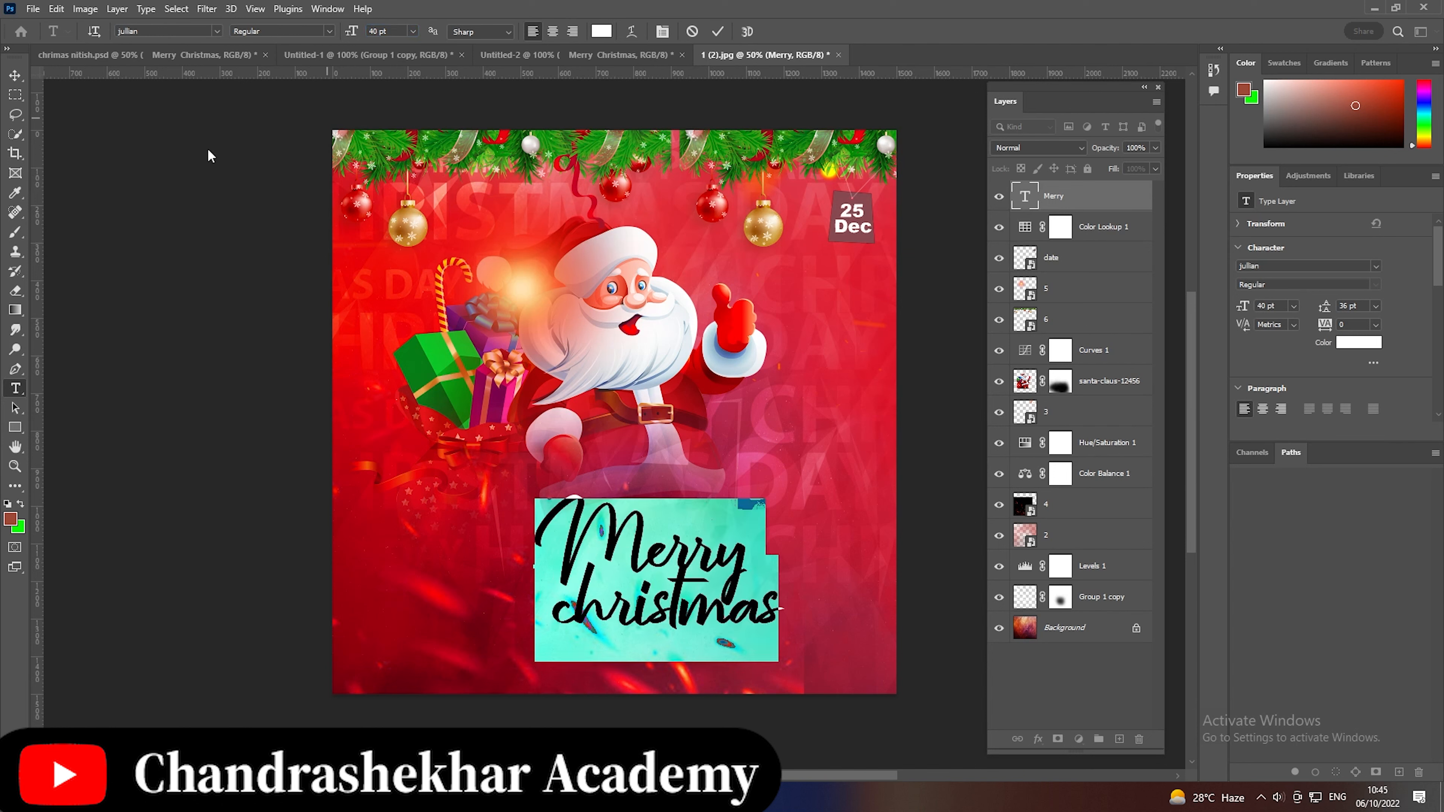
key("ctrl+Return")
key("v")
left_click_drag(622, 603, 591, 617)
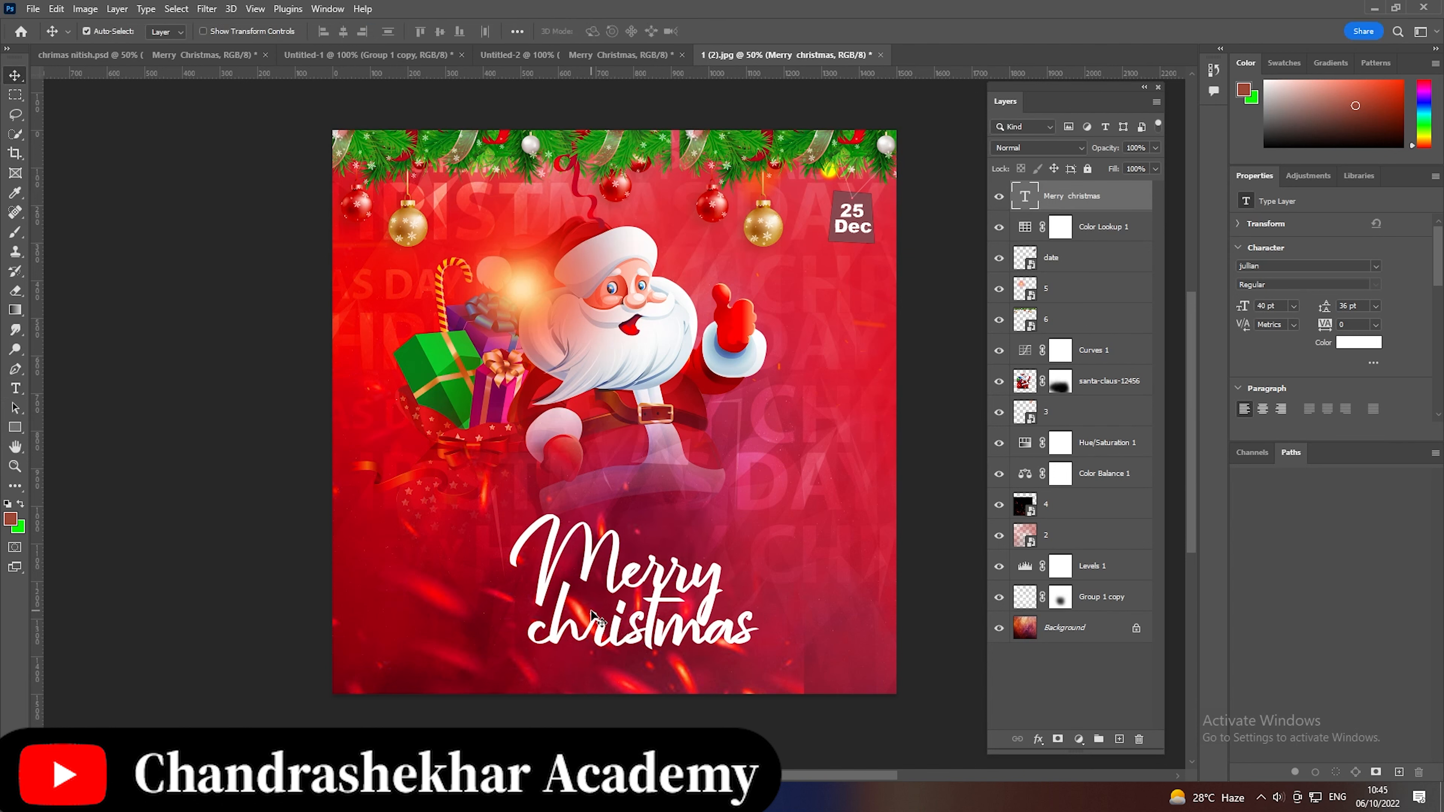
Indent the word "christmas" slightly further to the right beneath "Merry"
double_click(591, 617)
left_click(529, 624)
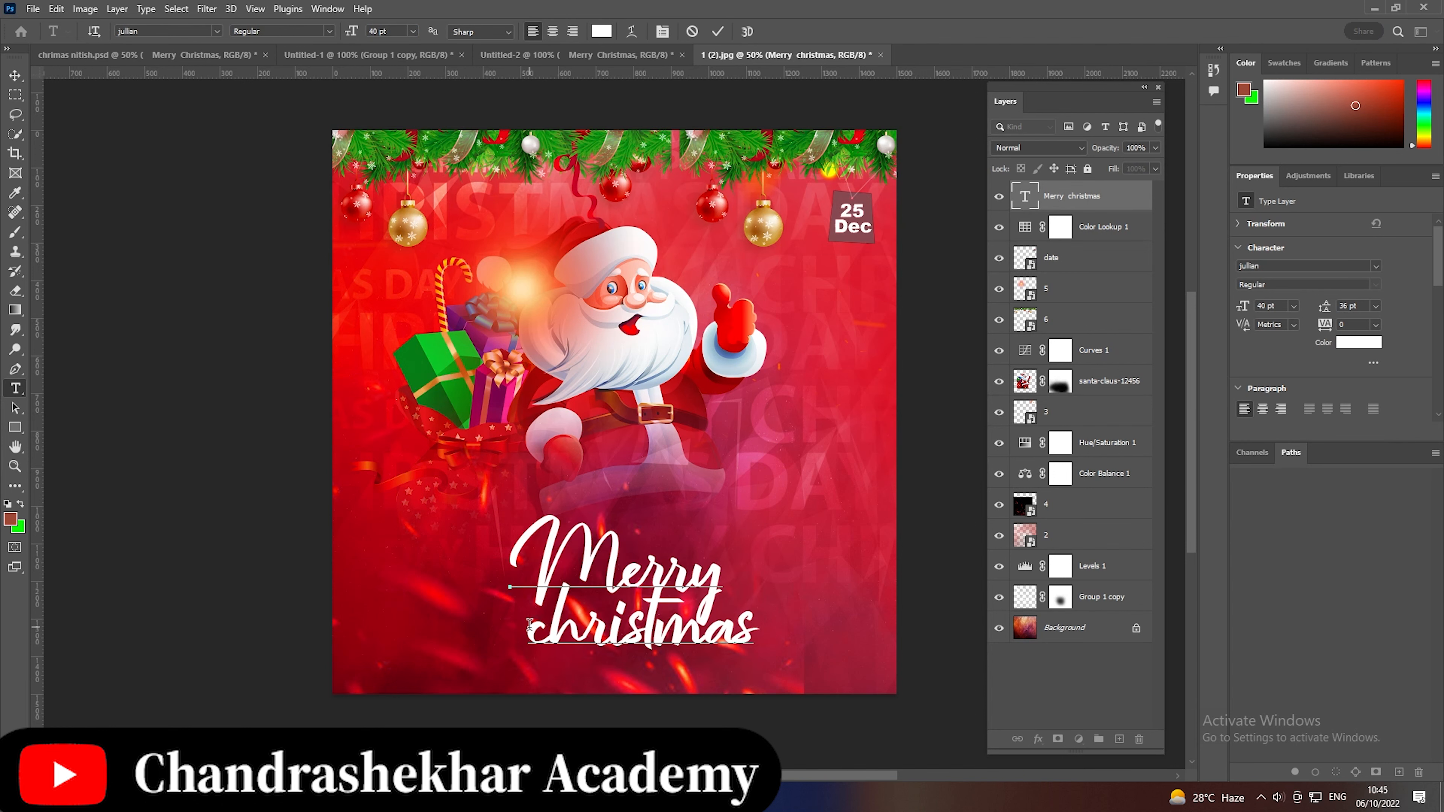
key("BackSpace")
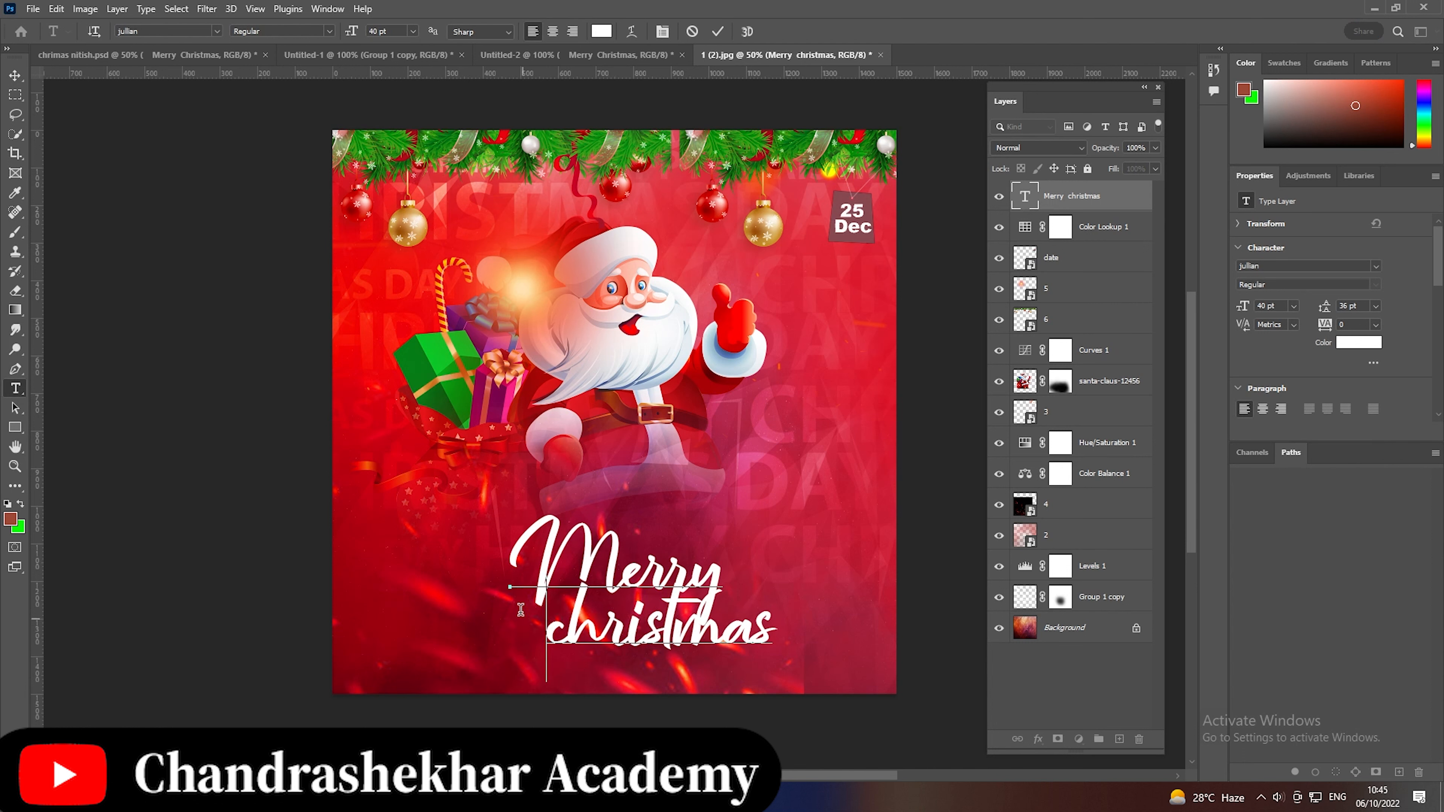
Set the leading of both lines of the Merry christmas text to 45 pt and commit the text edit
key("ctrl+a")
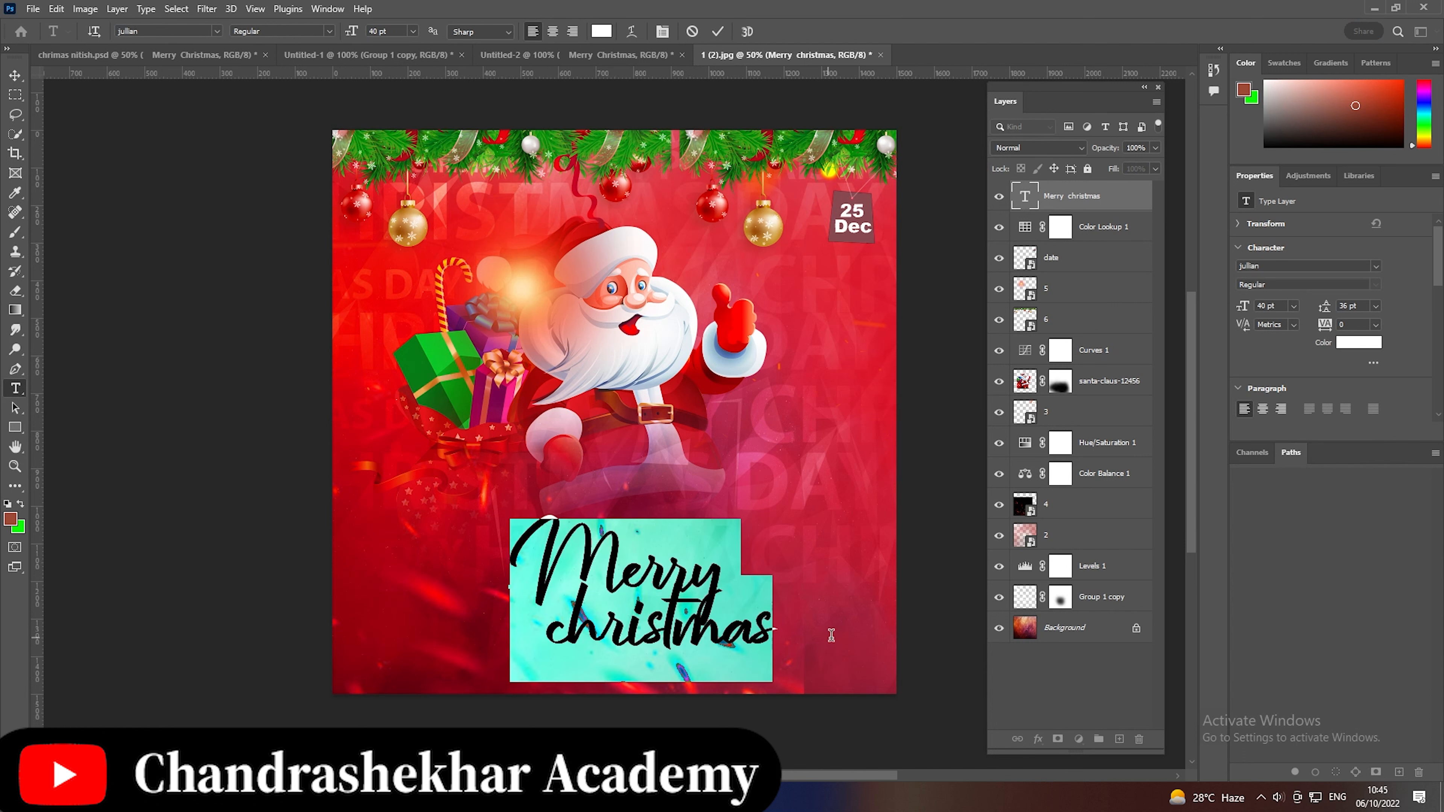
left_click(1379, 307)
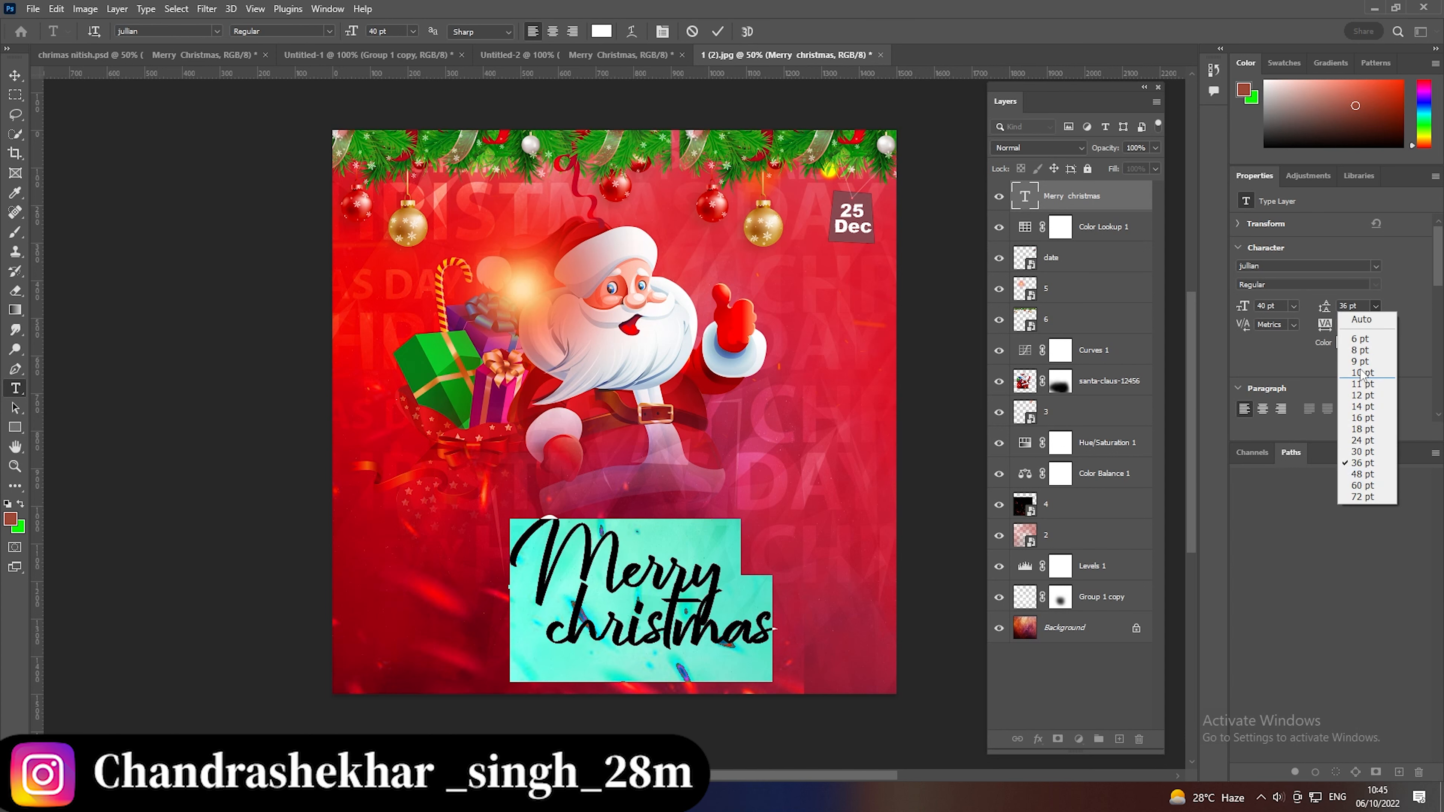
left_click(1345, 306)
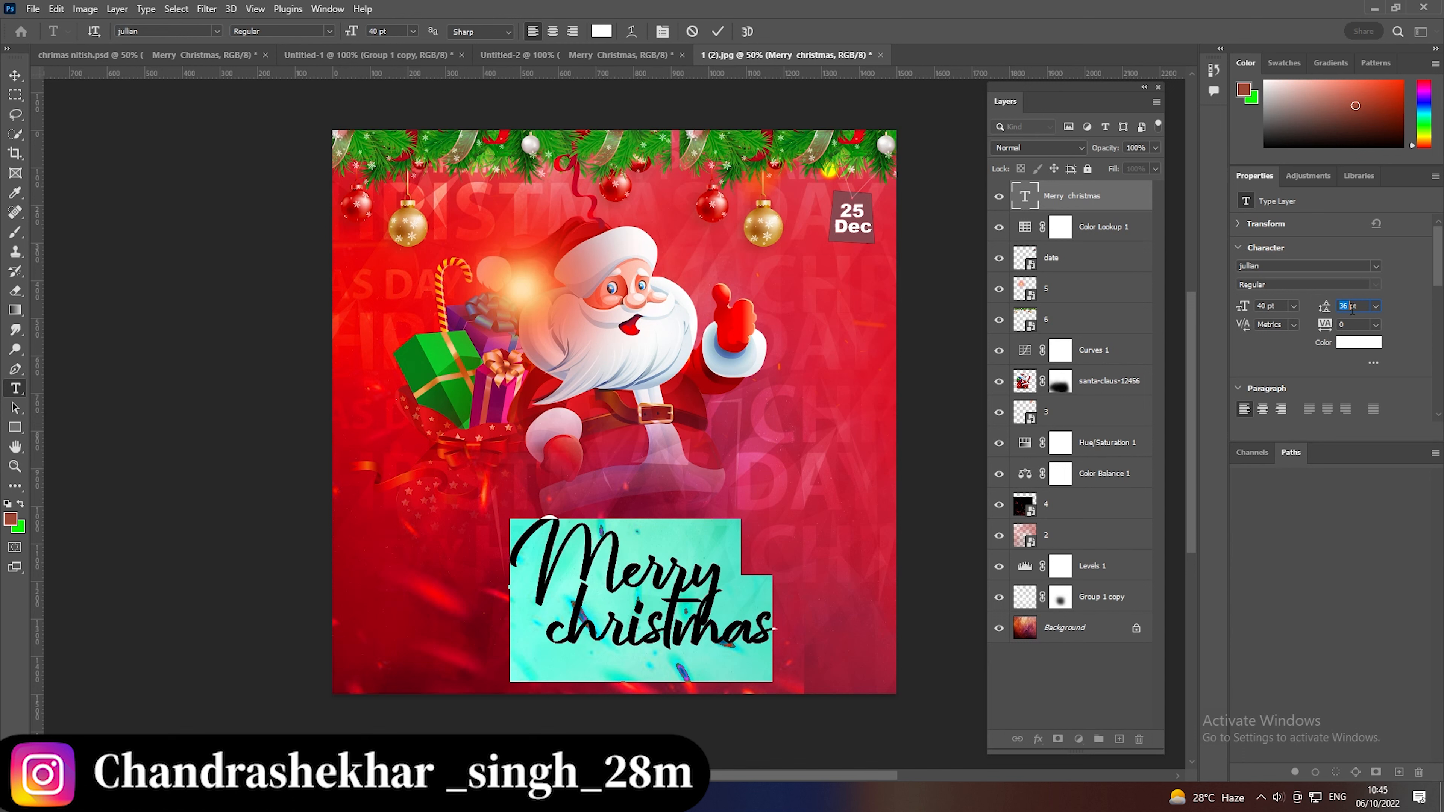
key("Return")
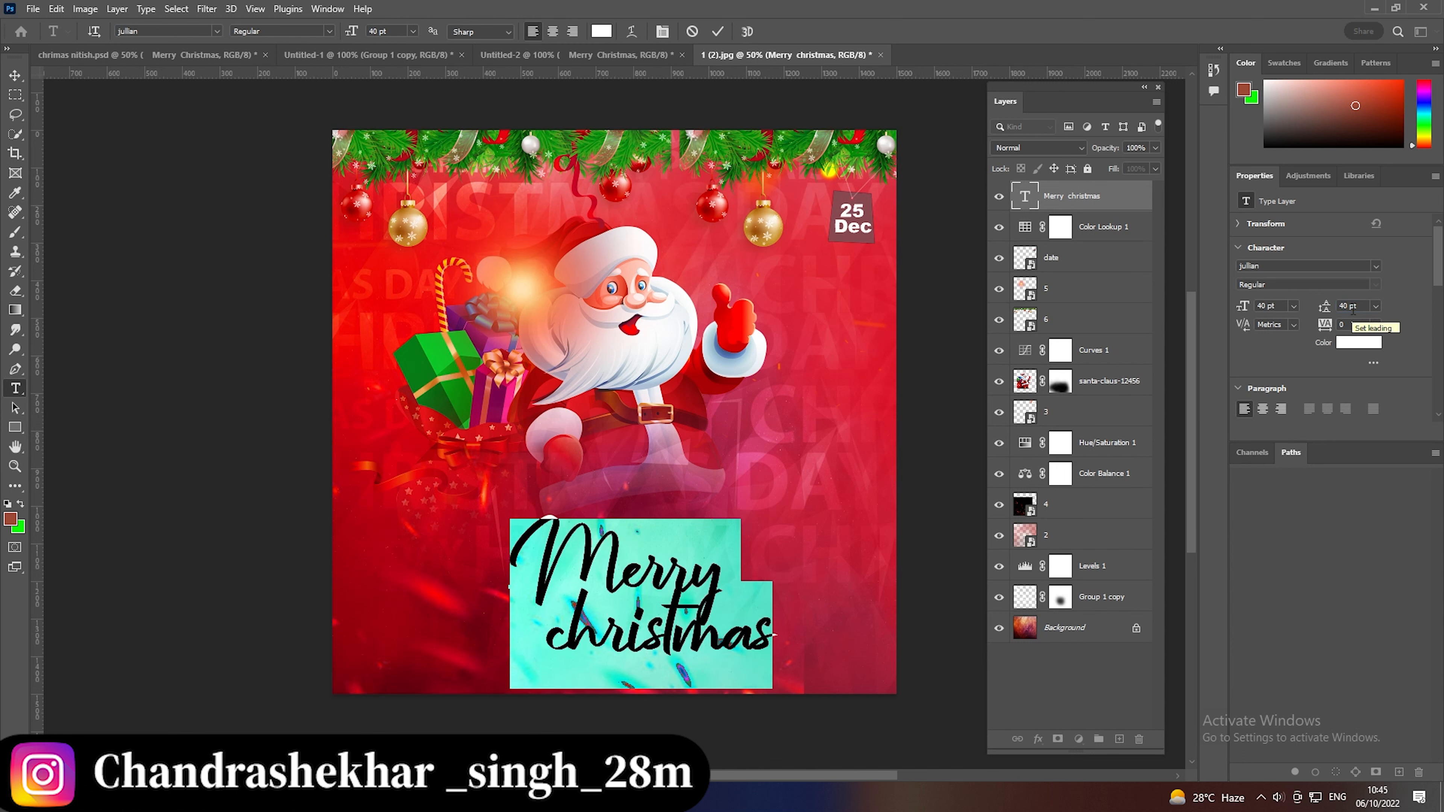
left_click(1322, 307)
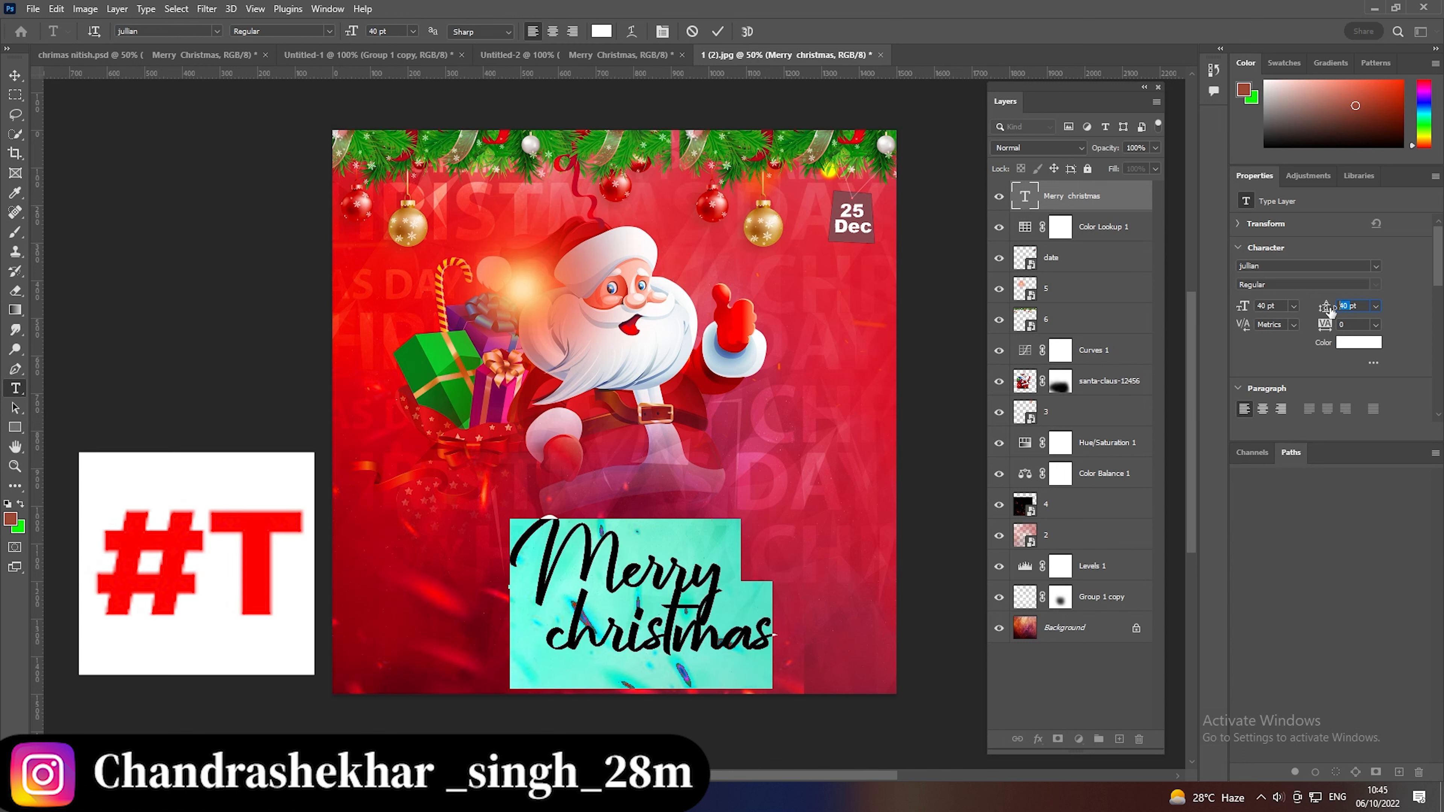
type("45pt")
key("Return")
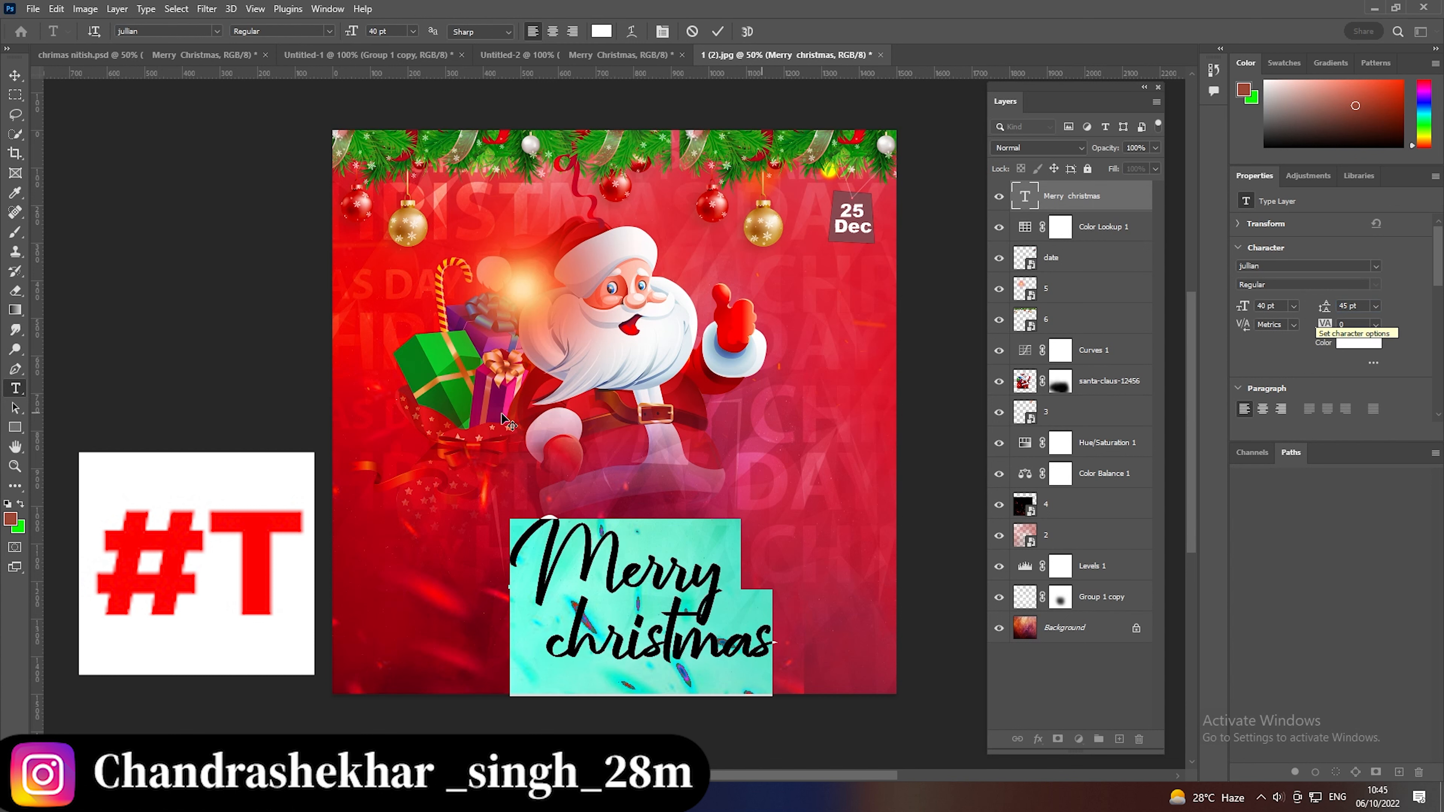
key("ctrl+Return")
key("v")
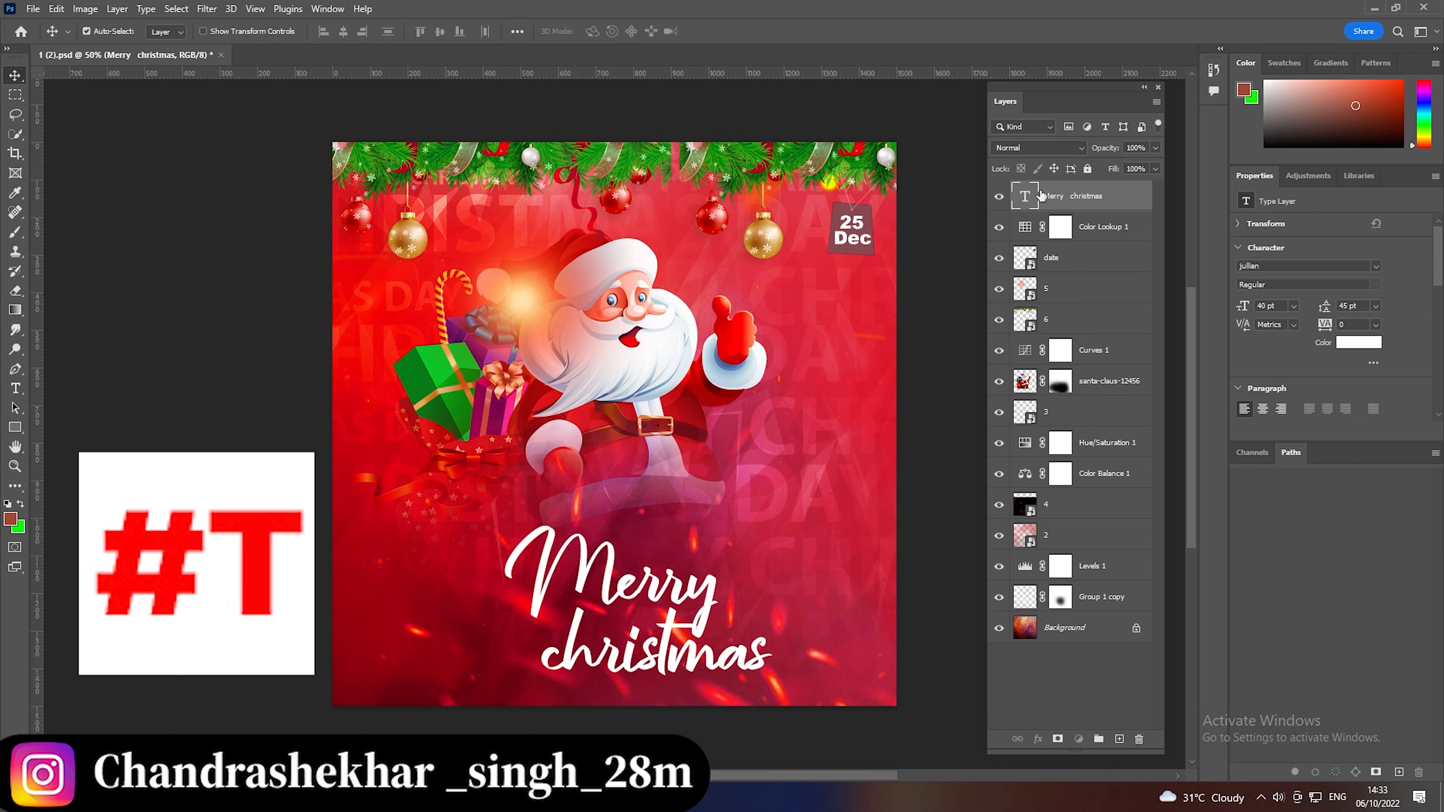
Add a Bevel & Emboss effect to the Merry christmas text layer, using the Inner Bevel style and Smooth technique
left_click(998, 196)
left_click(997, 196)
left_click(1036, 740)
left_click(1072, 600)
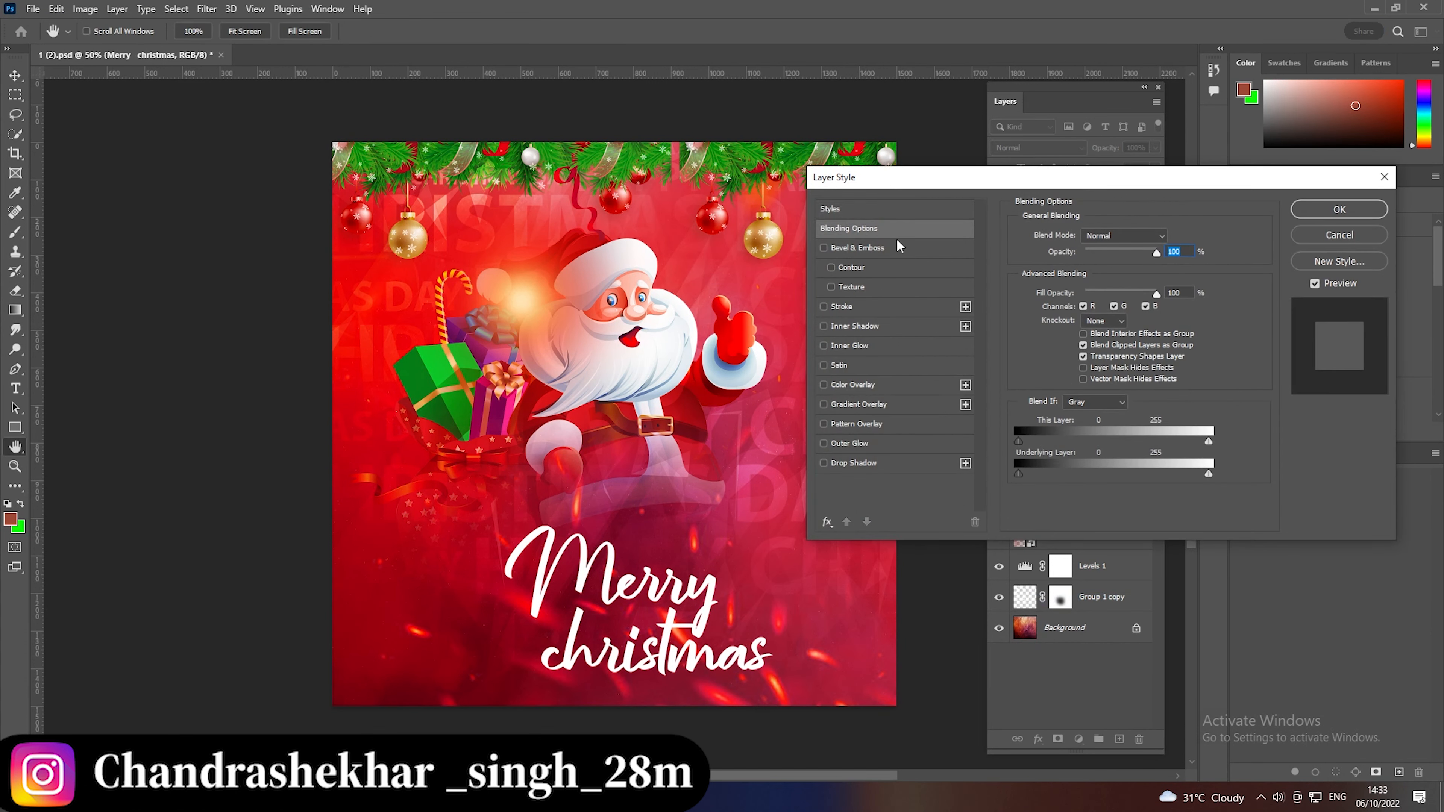
left_click(878, 247)
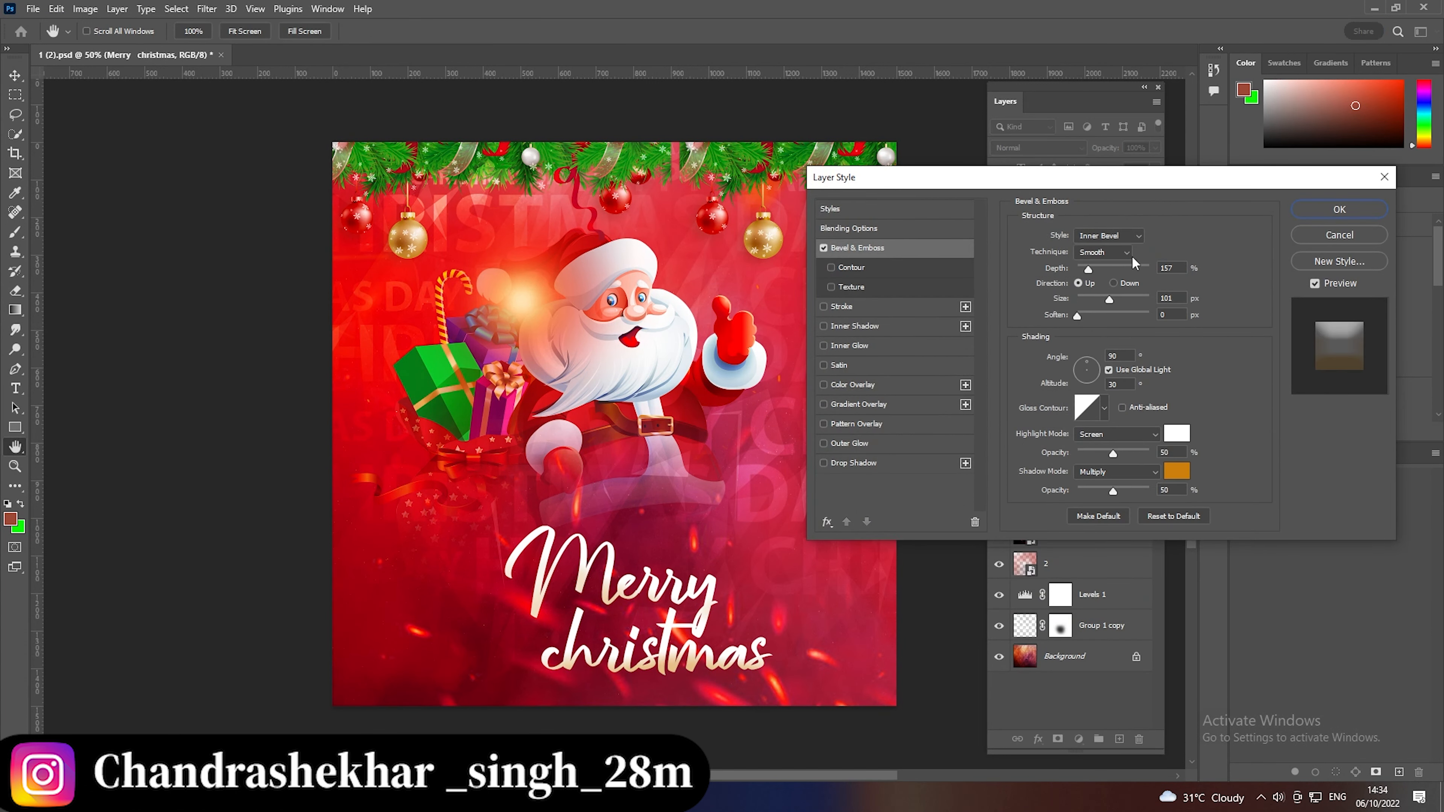
left_click(1137, 237)
left_click(1123, 236)
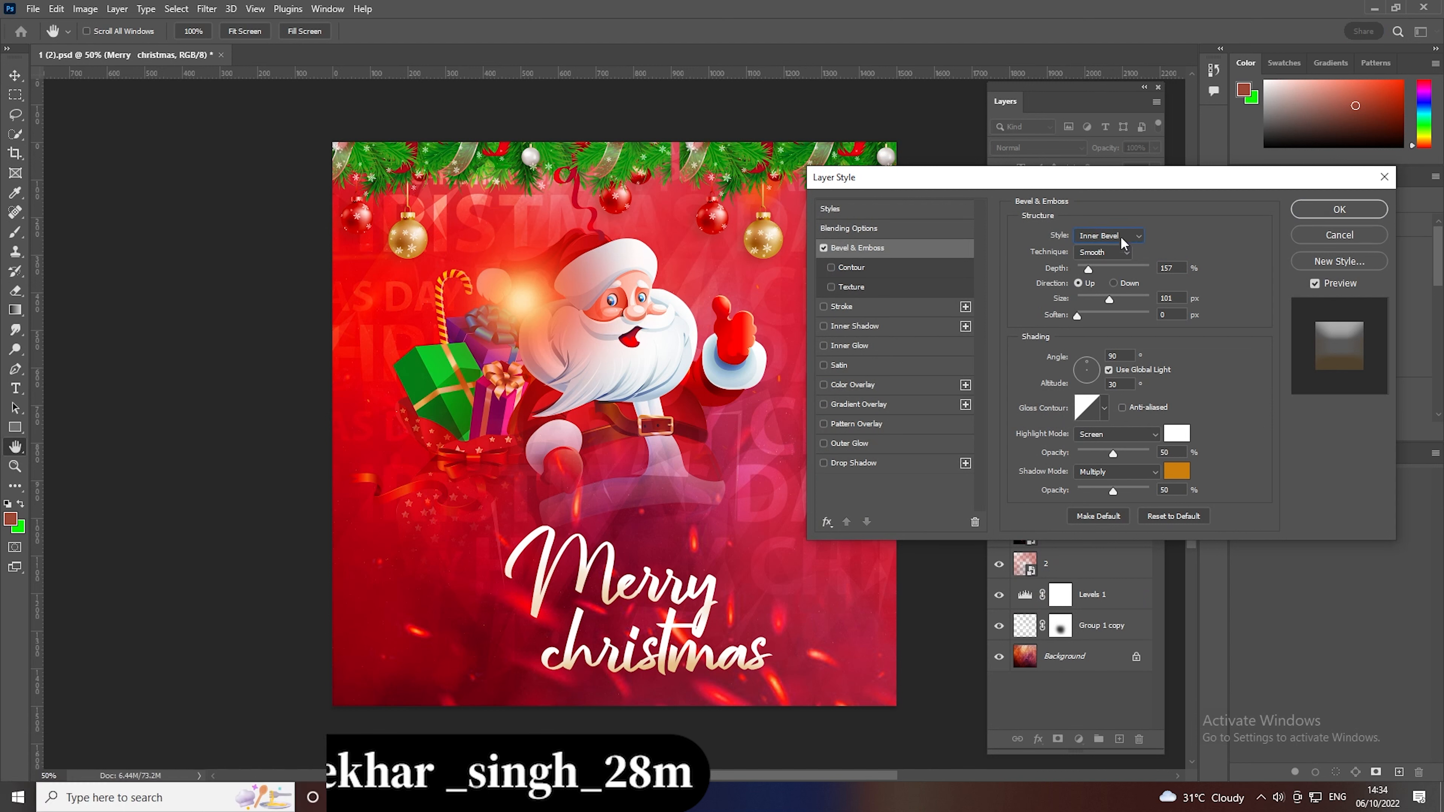
left_click(1103, 252)
left_click(1103, 252)
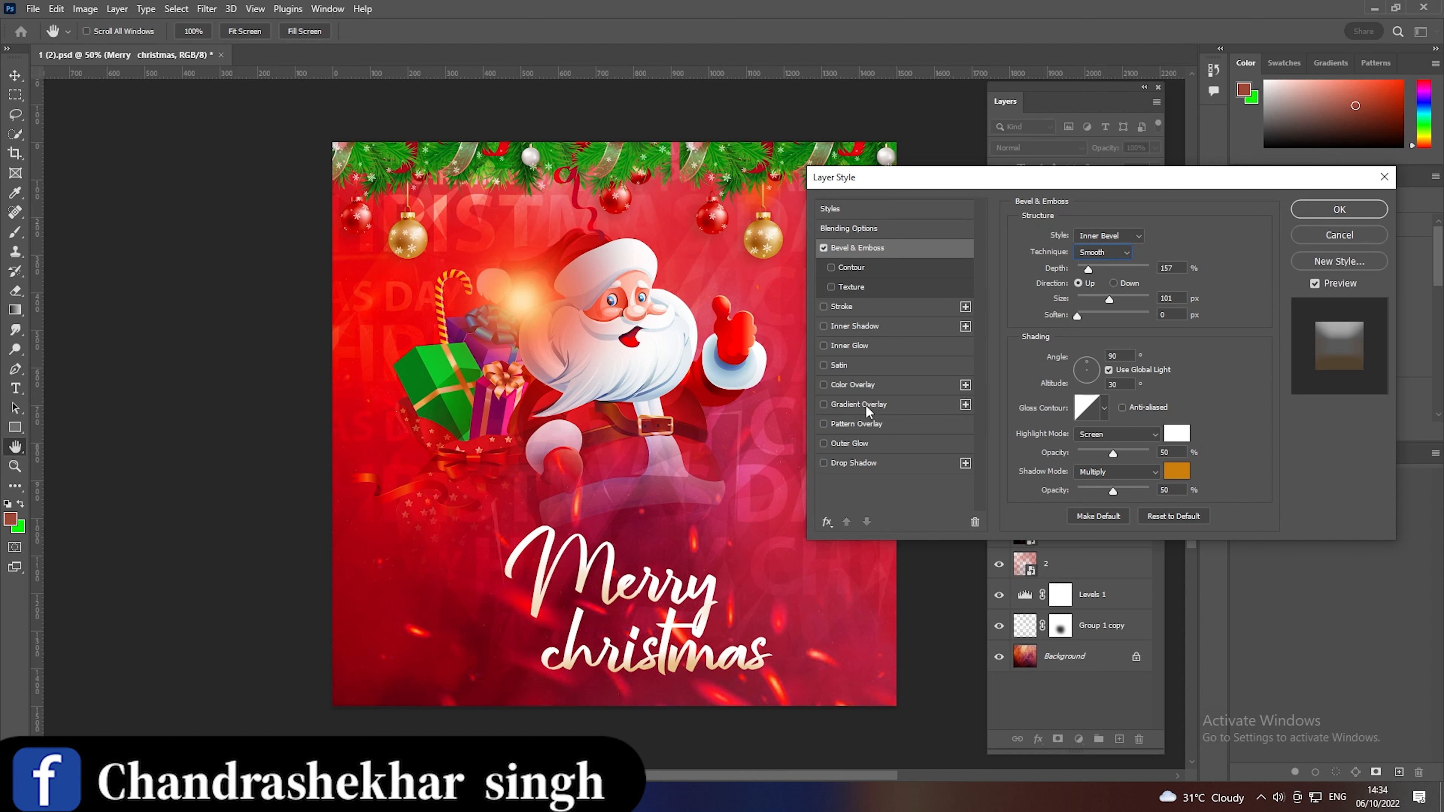
Add a white Color Overlay in Normal blend mode at 100% opacity to the Merry christmas text
left_click(866, 383)
left_click(1169, 238)
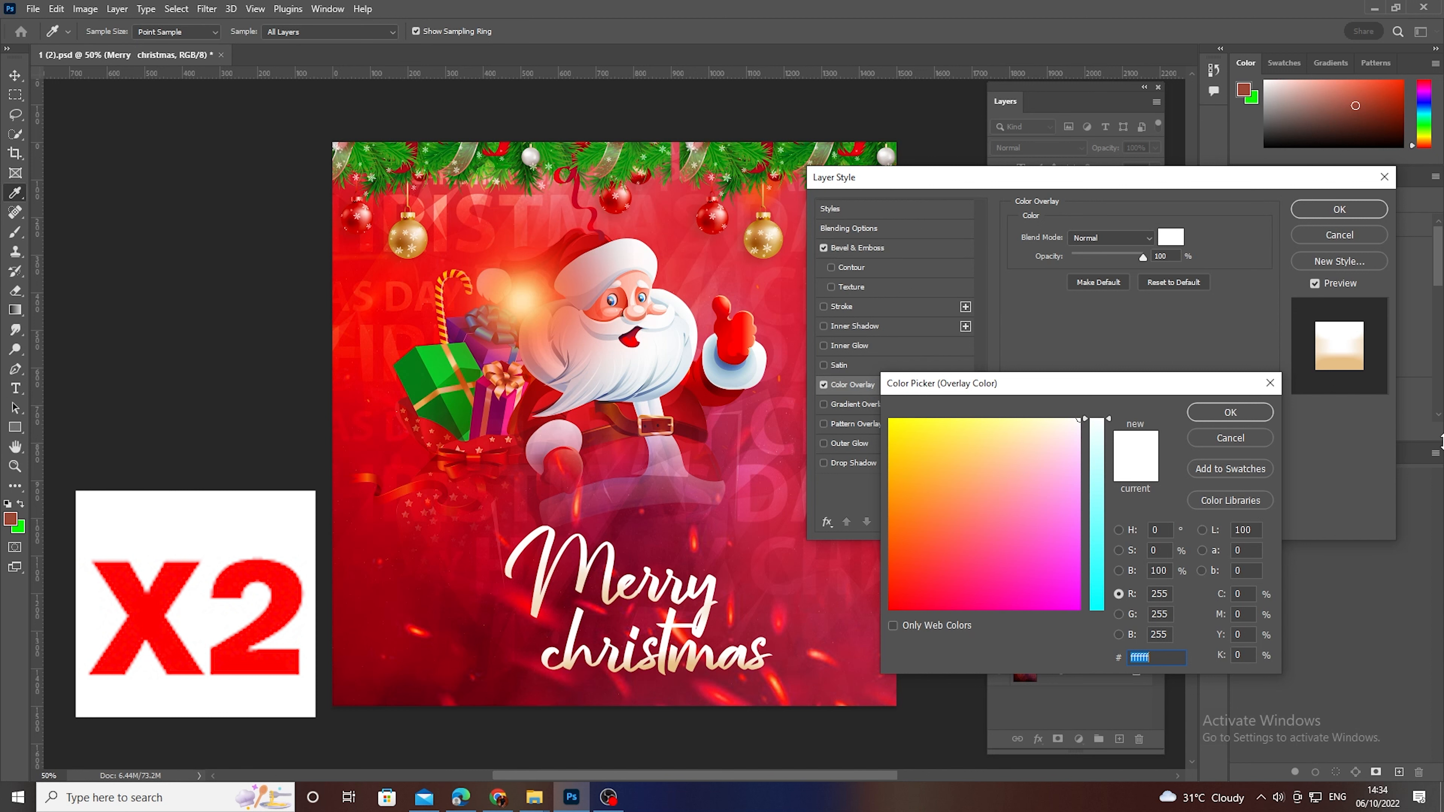
left_click(1208, 415)
Add a yellow-orange Overlay-mode Drop Shadow to the text, apply the layer styles, and move the text slightly left and down
left_click(849, 464)
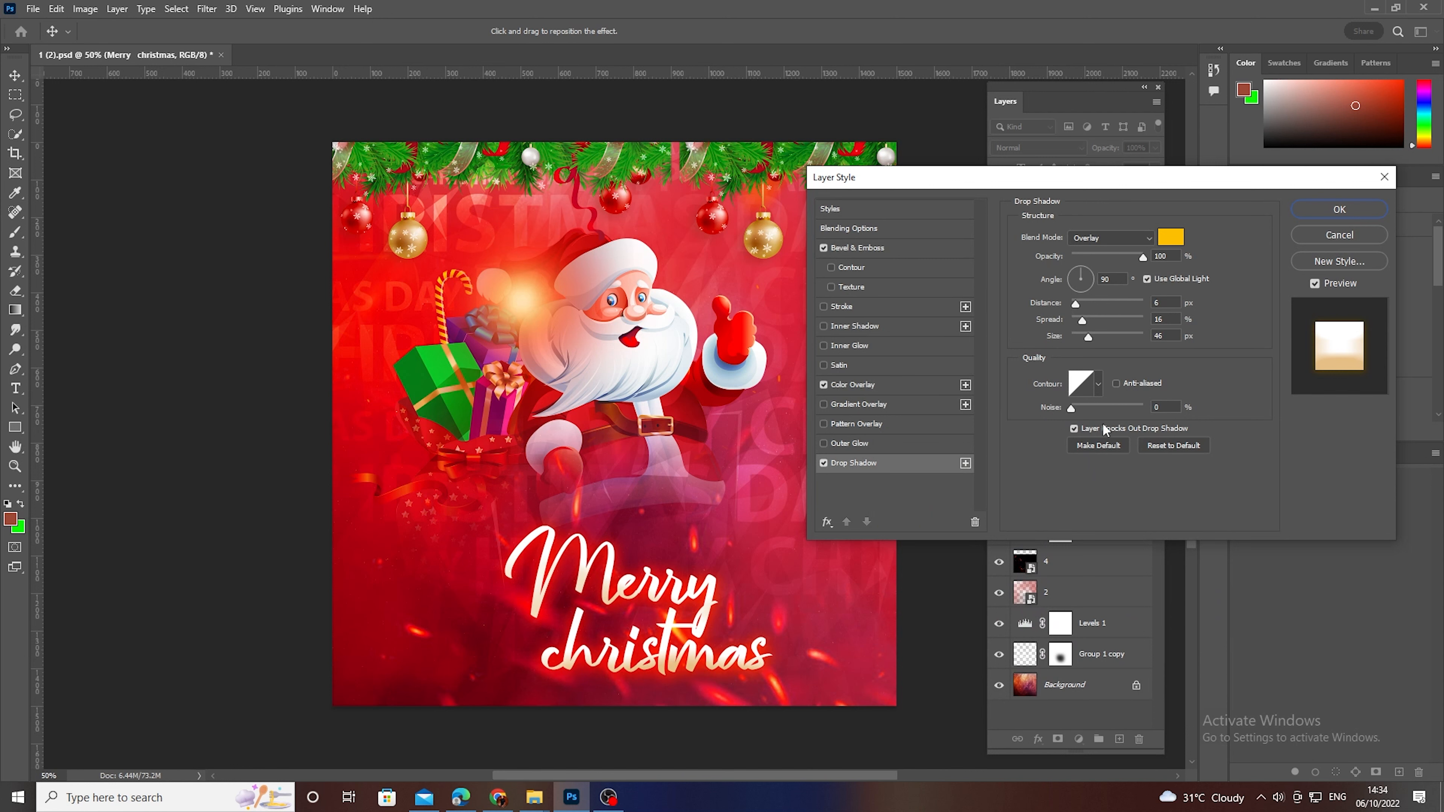
left_click(1356, 216)
left_click_drag(604, 665, 588, 676)
left_click(167, 454)
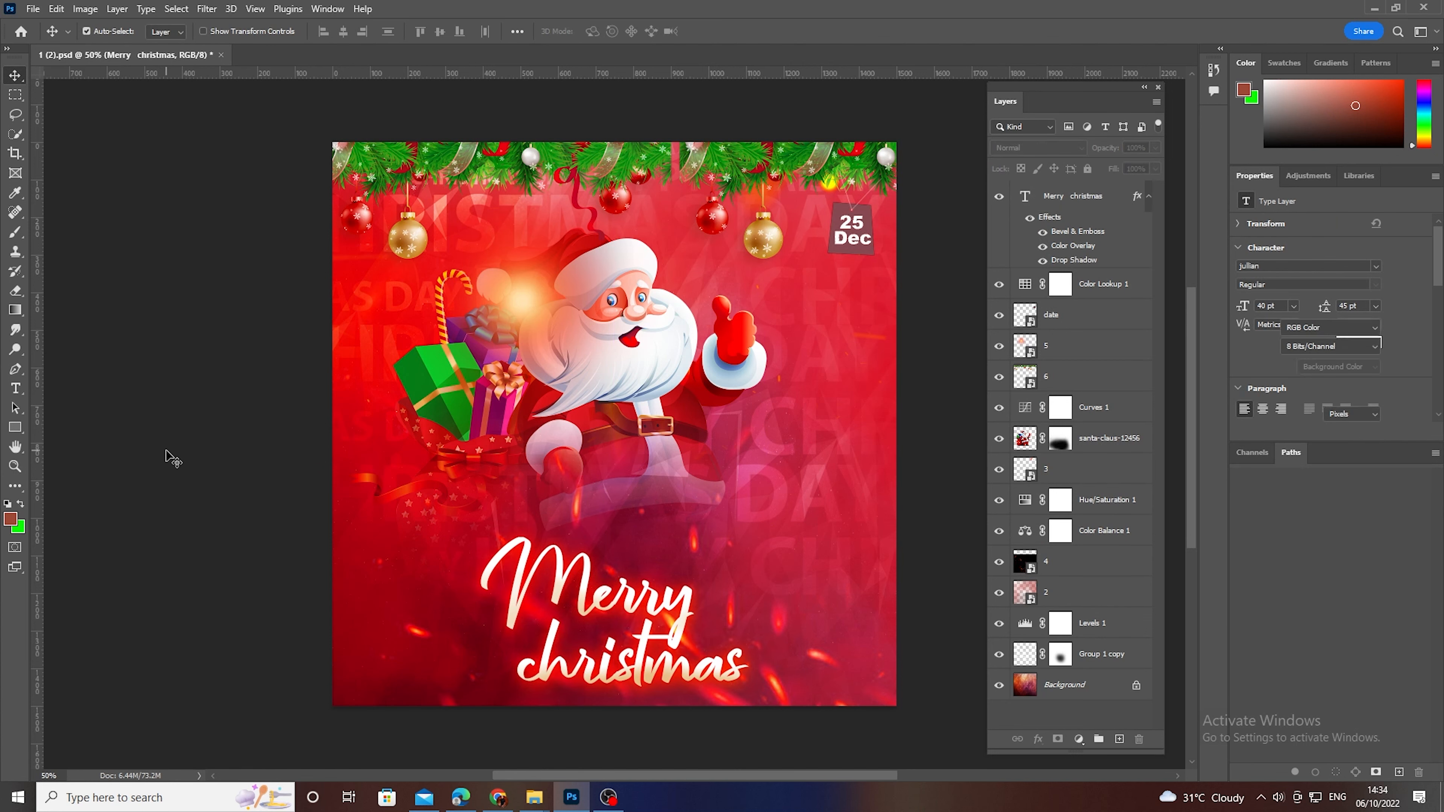